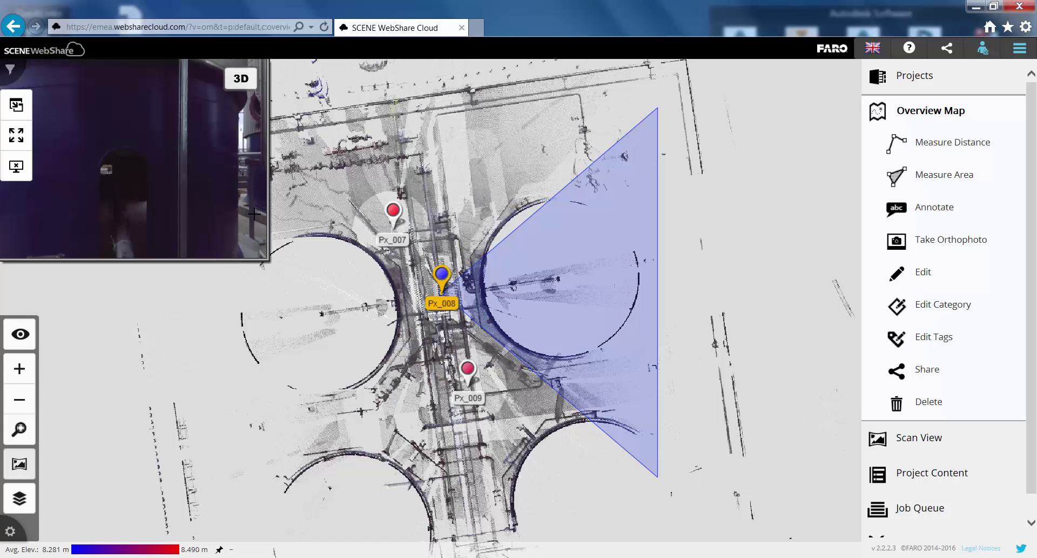
Look around the Px_008 panorama in the inset and bring it into the main view, turning it toward Px_009.
{"action": "left_click_drag", "start_coordinate": [254, 214], "coordinate": [71, 192]}
{"action": "left_click_drag", "start_coordinate": [200, 193], "coordinate": [59, 191]}
{"action": "left_click_drag", "start_coordinate": [197, 192], "coordinate": [97, 192]}
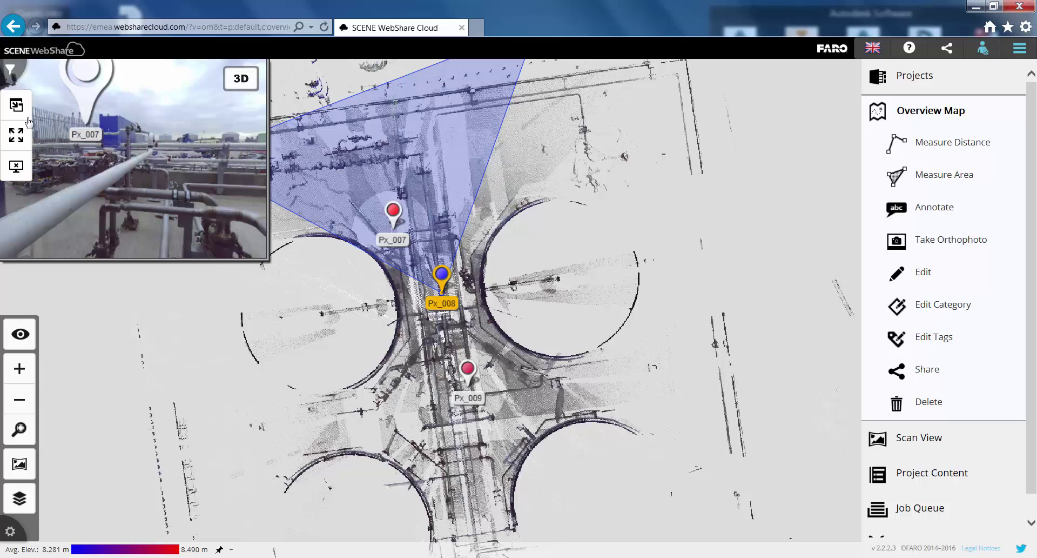
{"action": "left_click", "coordinate": [28, 119]}
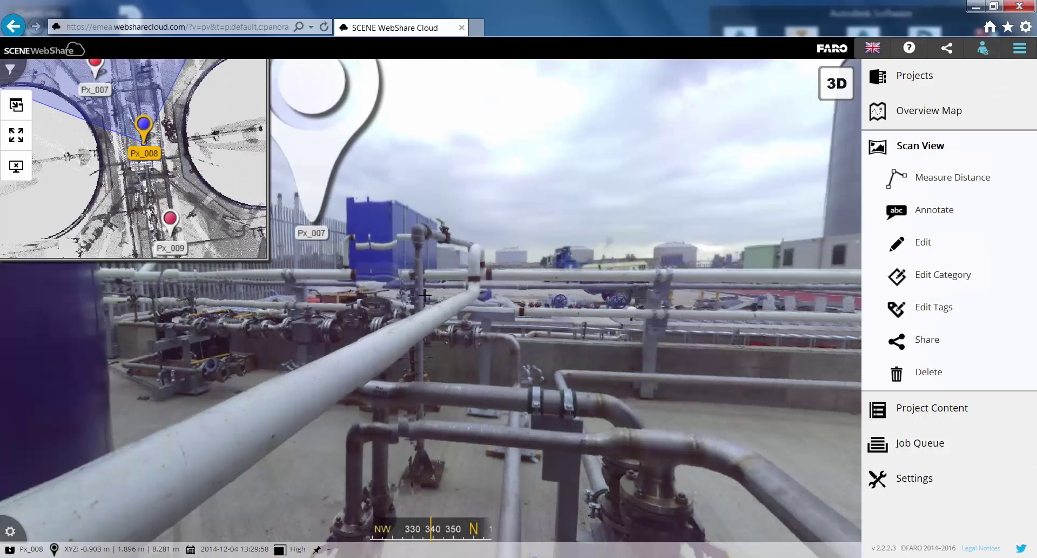
{"action": "left_click_drag", "start_coordinate": [575, 311], "coordinate": [375, 321]}
{"action": "left_click_drag", "start_coordinate": [518, 314], "coordinate": [408, 317]}
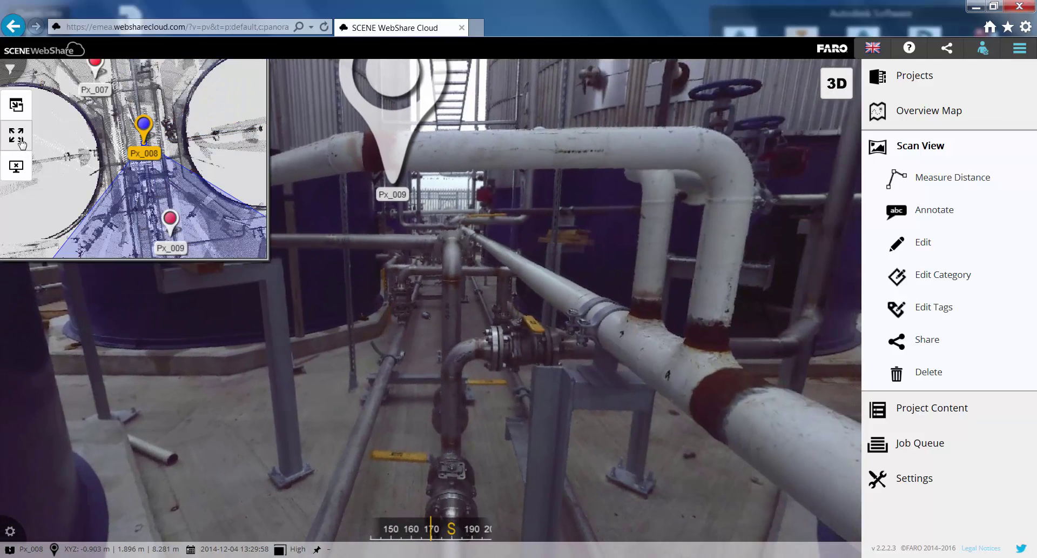
Try the inset map at its enlarged size, and return the overview map to the main view with the inset closed.
{"action": "left_click", "coordinate": [16, 135]}
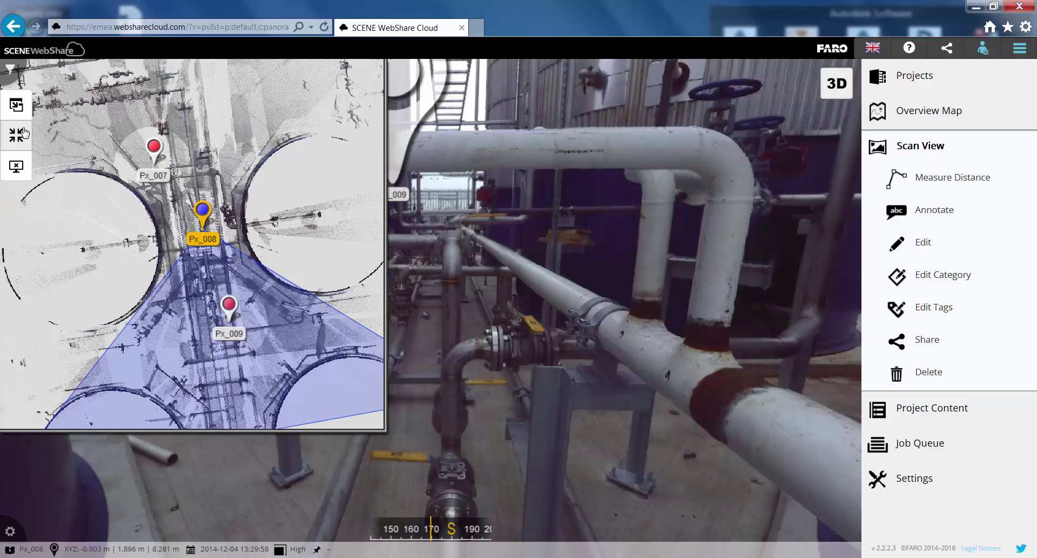
{"action": "left_click", "coordinate": [22, 134]}
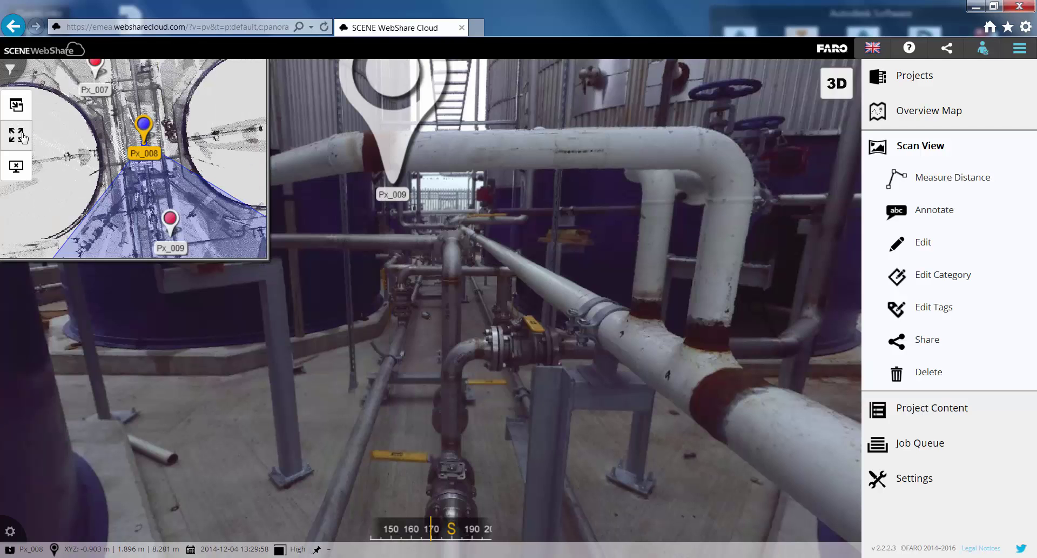
{"action": "left_click", "coordinate": [17, 105]}
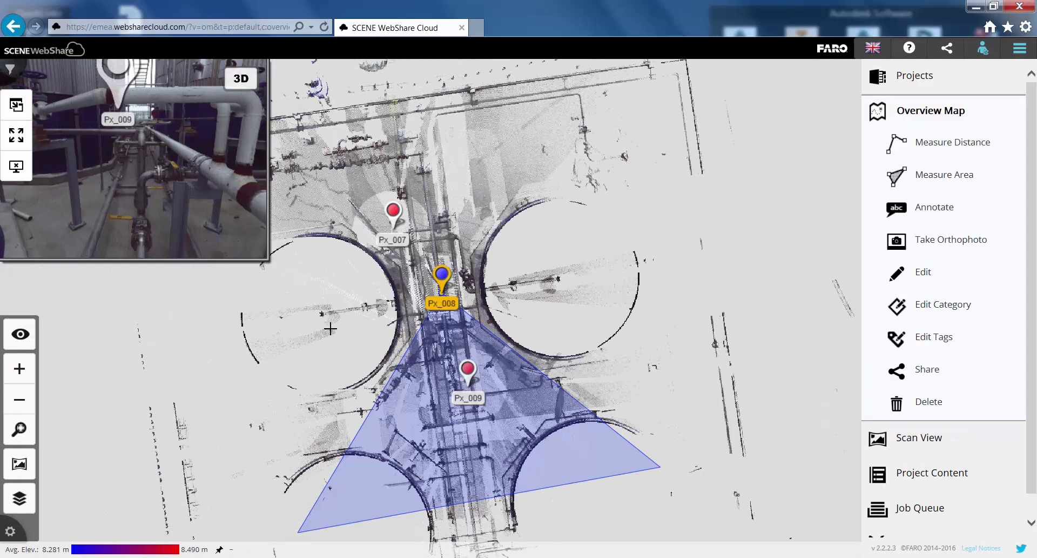
{"action": "left_click", "coordinate": [16, 166]}
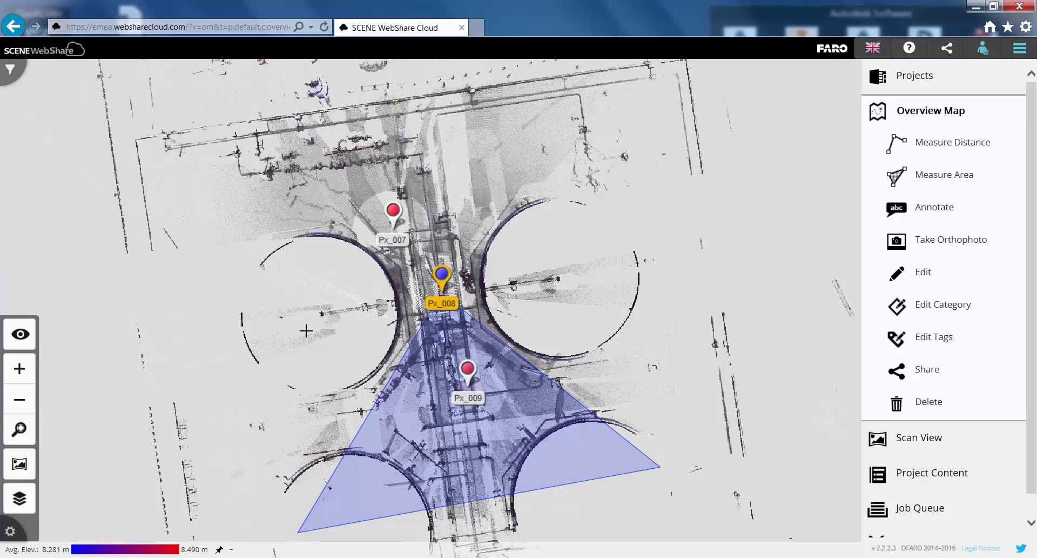
Start a new annotation on the overview map and change its position from a single point to an area.
{"action": "left_click", "coordinate": [951, 217]}
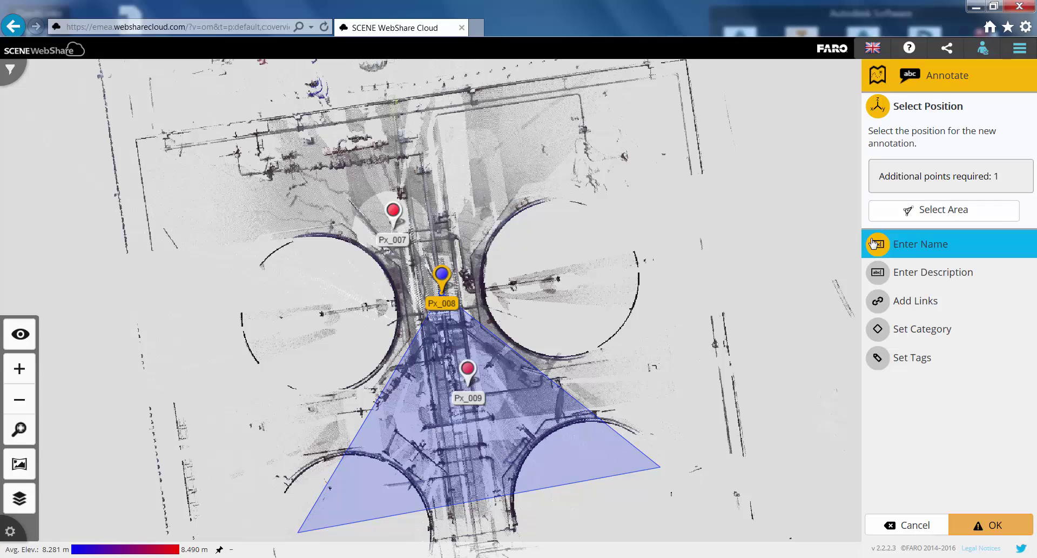
{"action": "left_click", "coordinate": [551, 264]}
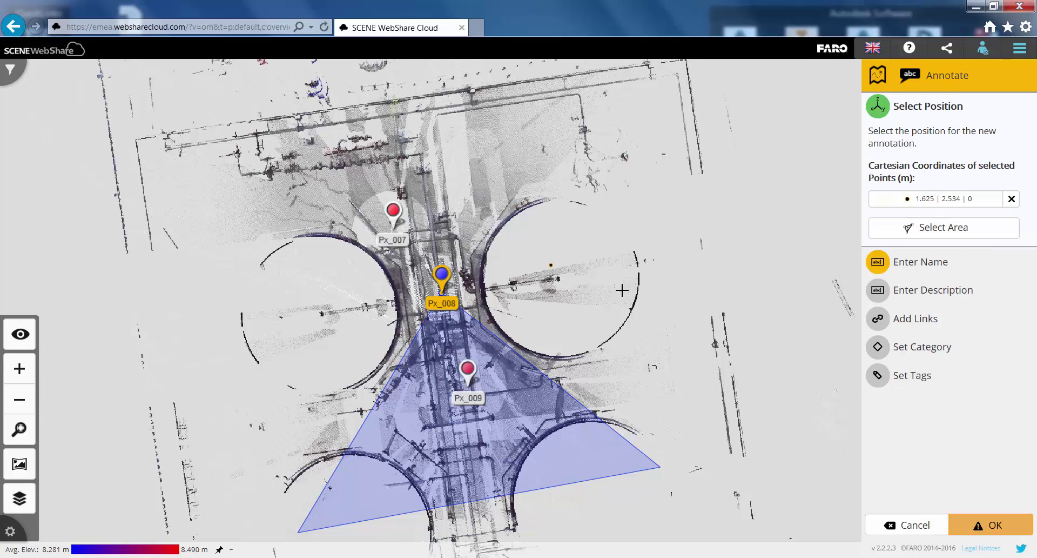
{"action": "left_click", "coordinate": [970, 224]}
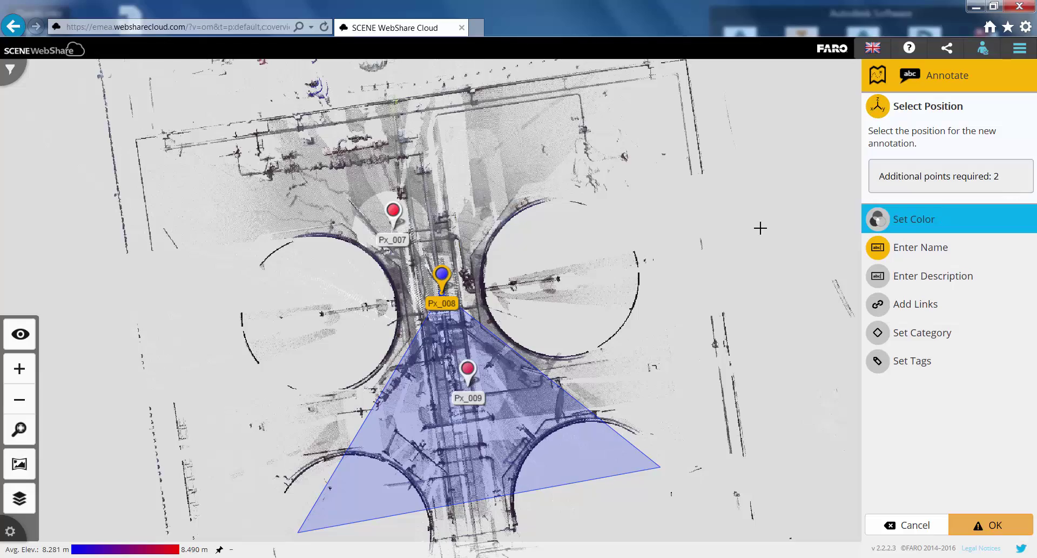
Outline the circular tank on the east side of Px_008 with a closed polygon following its full edge.
{"action": "scroll", "coordinate": [565, 231], "scroll_direction": "up", "scroll_amount": 3}
{"action": "scroll", "coordinate": [565, 230], "scroll_direction": "down", "scroll_amount": 2}
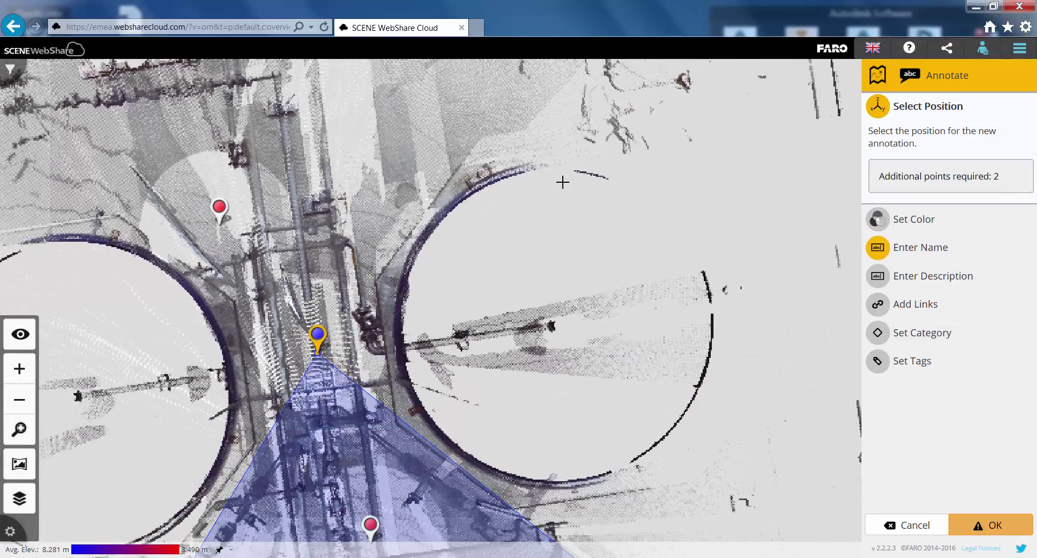
{"action": "left_click", "coordinate": [570, 168]}
{"action": "left_click", "coordinate": [593, 176]}
{"action": "left_click", "coordinate": [670, 219]}
{"action": "left_click", "coordinate": [686, 239]}
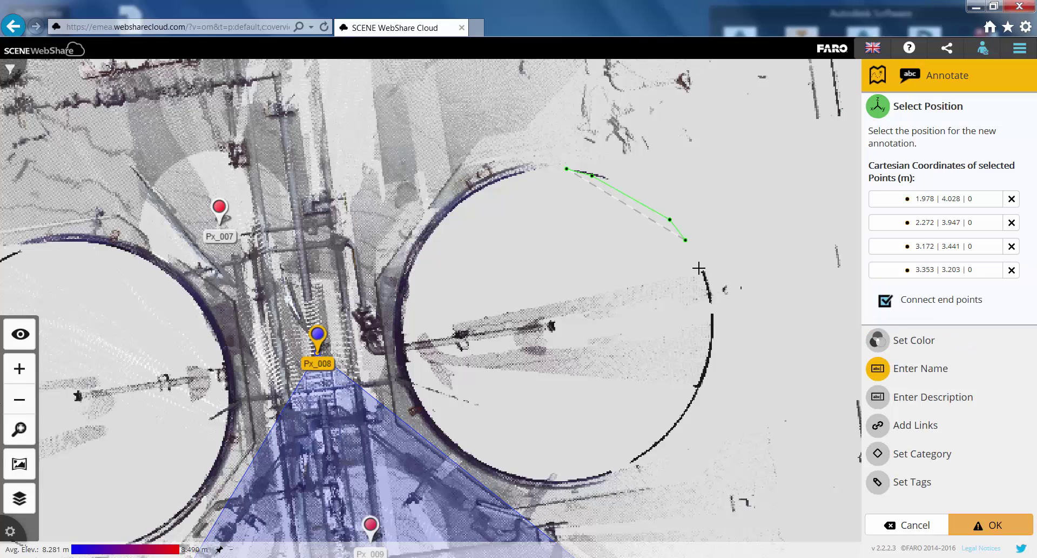
{"action": "left_click", "coordinate": [699, 269]}
{"action": "left_click", "coordinate": [710, 295]}
{"action": "left_click", "coordinate": [711, 325]}
{"action": "left_click", "coordinate": [705, 372]}
{"action": "left_click", "coordinate": [681, 420]}
{"action": "left_click", "coordinate": [643, 453]}
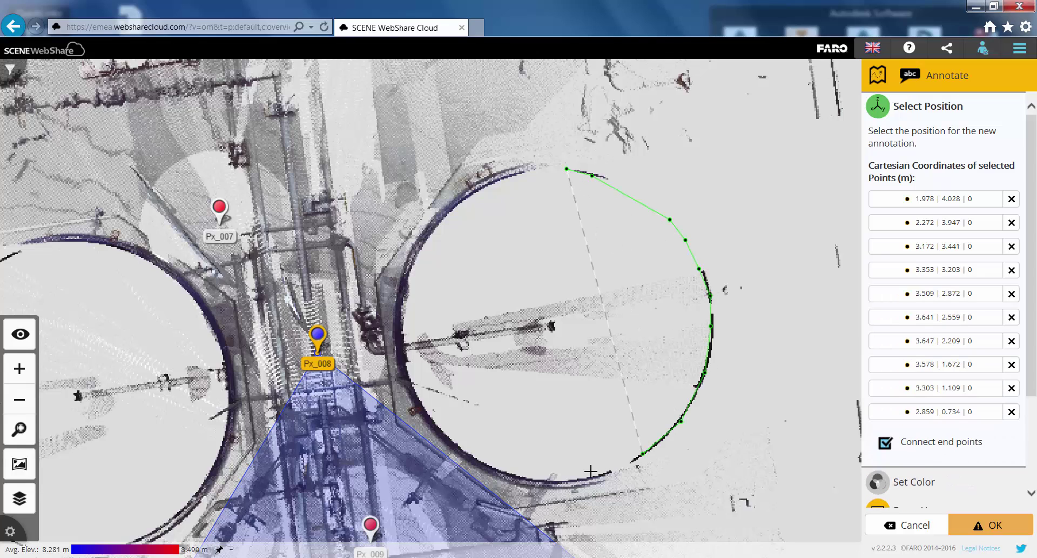
{"action": "left_click", "coordinate": [585, 477]}
{"action": "left_click_drag", "start_coordinate": [464, 455], "coordinate": [462, 454]}
{"action": "left_click", "coordinate": [544, 479]}
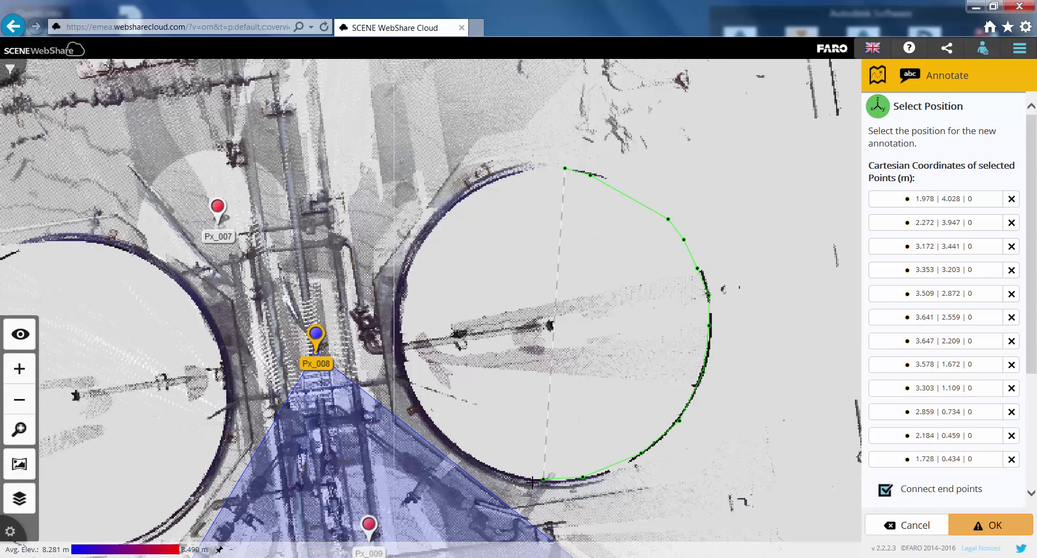
{"action": "left_click", "coordinate": [505, 466]}
{"action": "left_click", "coordinate": [457, 442]}
{"action": "left_click", "coordinate": [427, 406]}
{"action": "left_click", "coordinate": [406, 366]}
{"action": "left_click", "coordinate": [403, 320]}
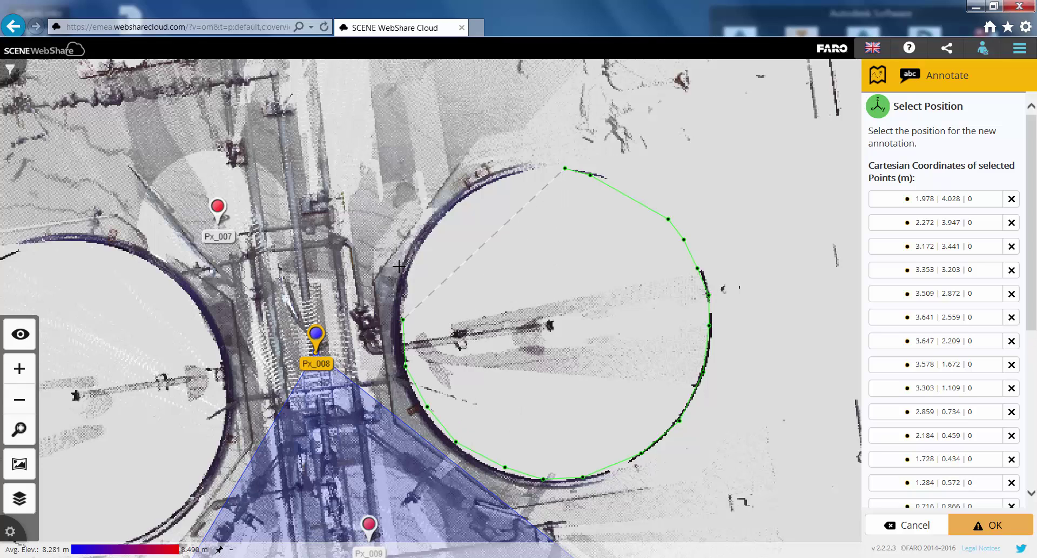
{"action": "left_click", "coordinate": [406, 263]}
{"action": "left_click", "coordinate": [436, 221]}
{"action": "left_click", "coordinate": [480, 176]}
{"action": "left_click", "coordinate": [527, 168]}
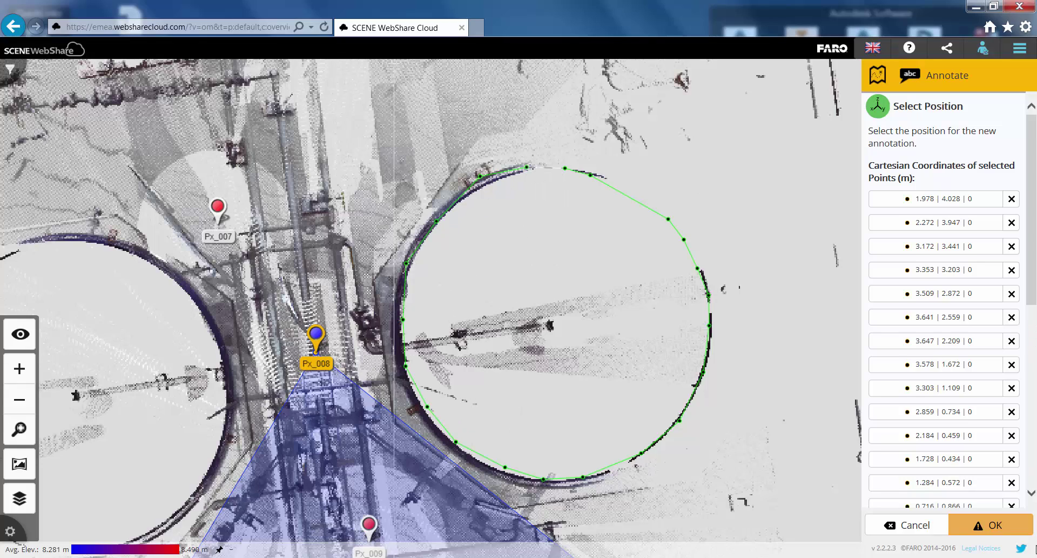
Set the area annotation's color to red (#ff0000).
{"action": "scroll", "coordinate": [1032, 496], "scroll_direction": "down", "scroll_amount": 10}
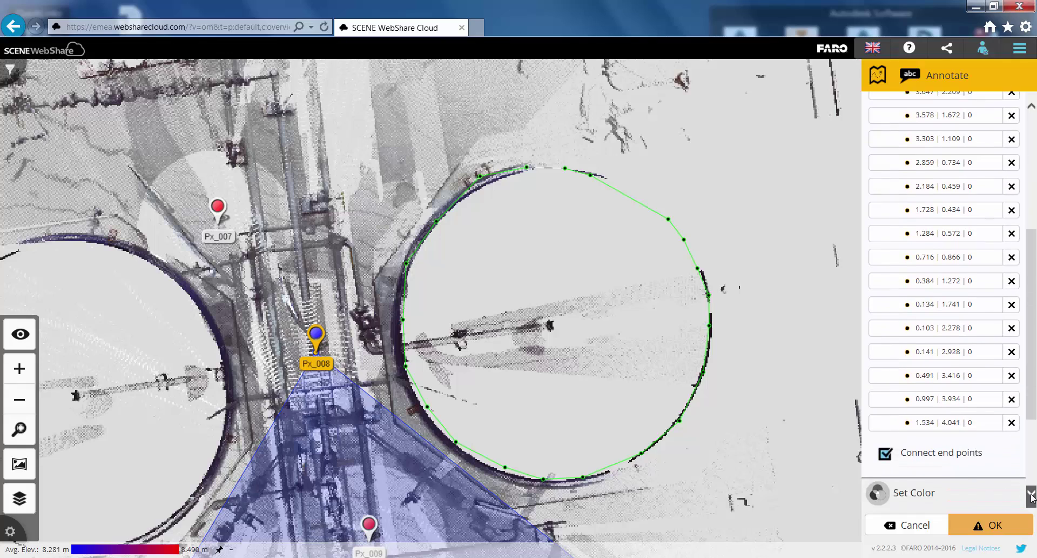
{"action": "left_click", "coordinate": [913, 377]}
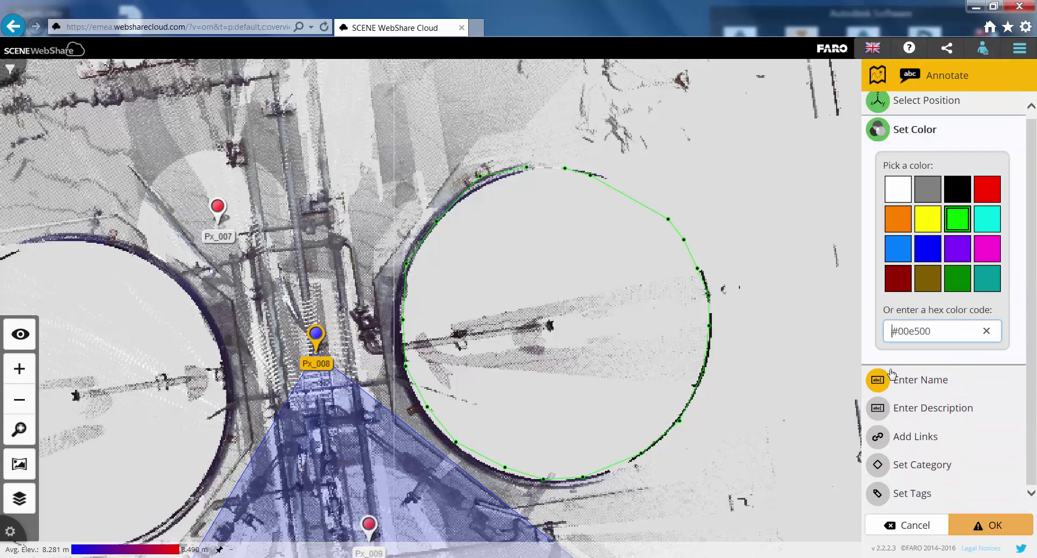
{"action": "left_click", "coordinate": [987, 194]}
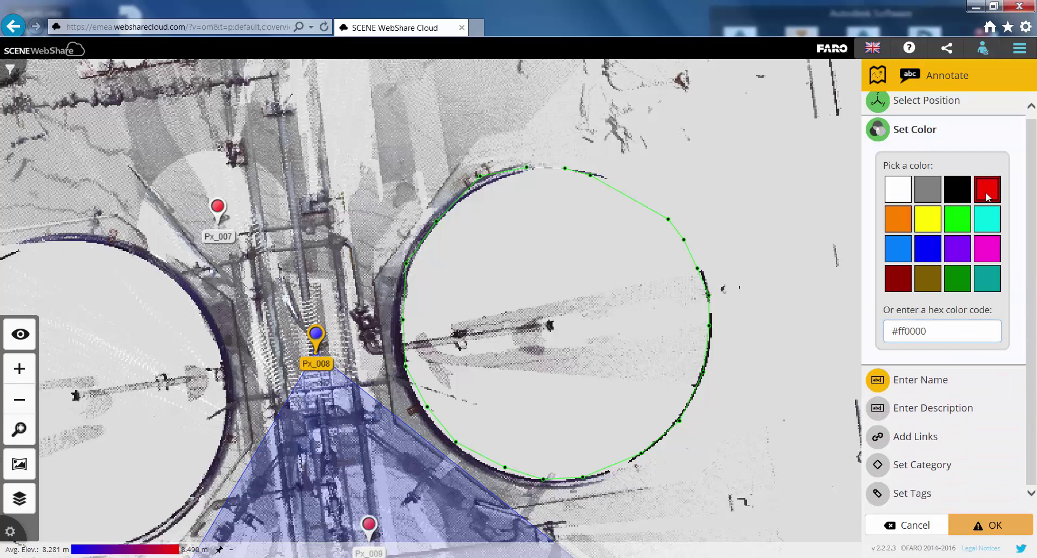
Give the annotation the description "Tank to be removed" and the name "Tank 1".
{"action": "left_click", "coordinate": [940, 410]}
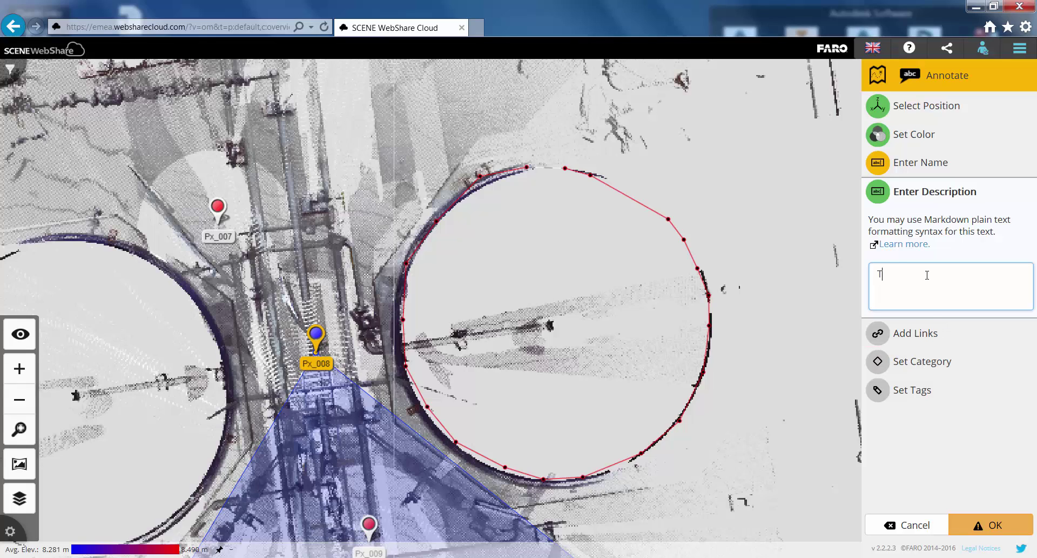
{"action": "type", "text": "Tank to be removed"}
{"action": "left_click", "coordinate": [942, 162]}
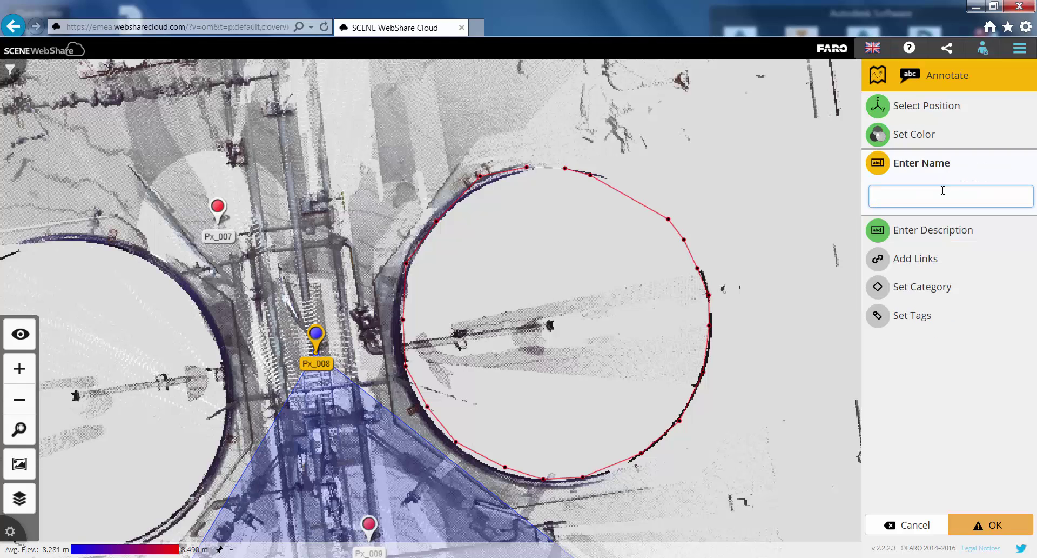
{"action": "type", "text": "Tank 1"}
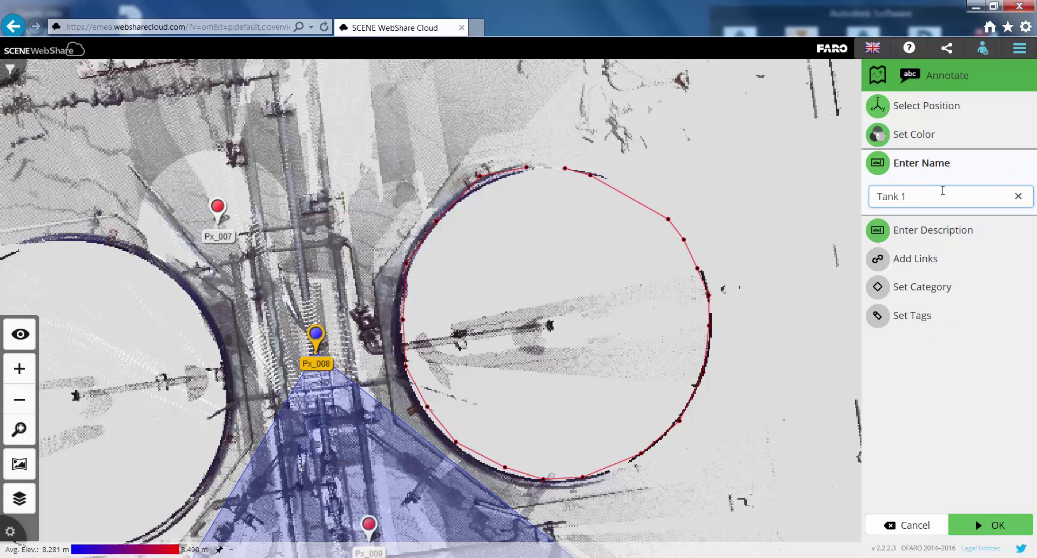
Leave the annotation without links and assign it the new category "Replacements".
{"action": "left_click", "coordinate": [929, 258]}
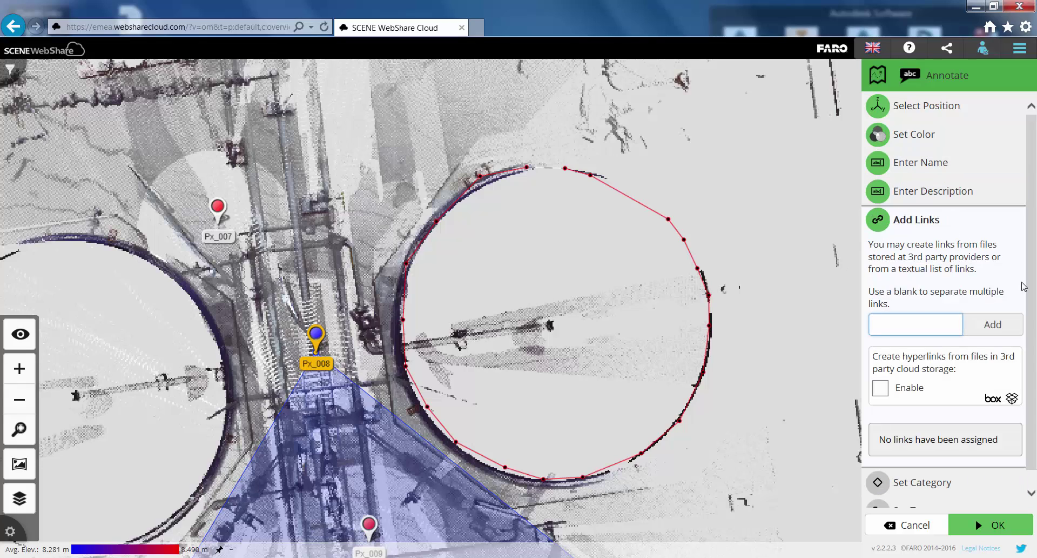
{"action": "left_click", "coordinate": [939, 482]}
{"action": "left_click", "coordinate": [911, 344]}
{"action": "type", "text": "Replacements"}
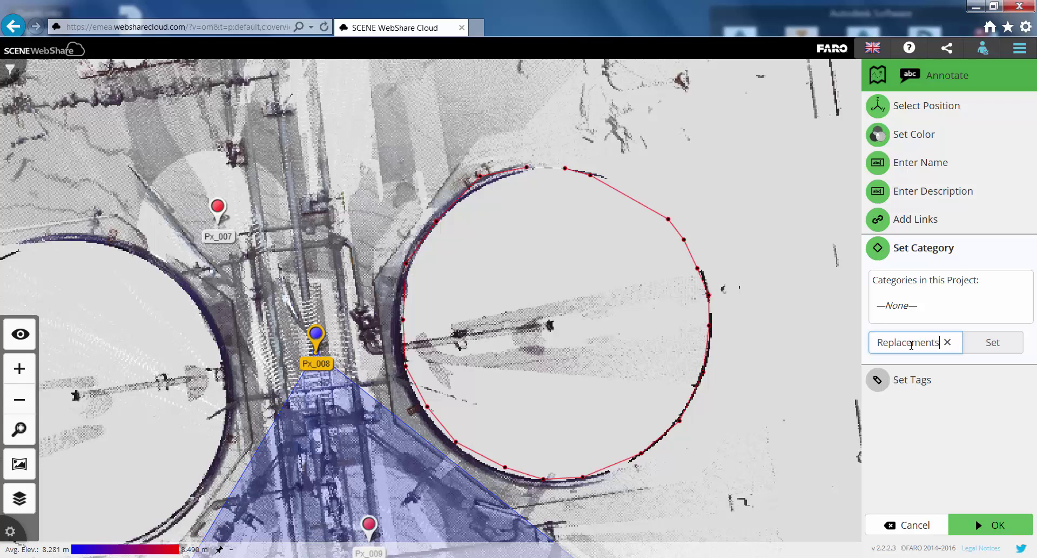
{"action": "left_click", "coordinate": [988, 342]}
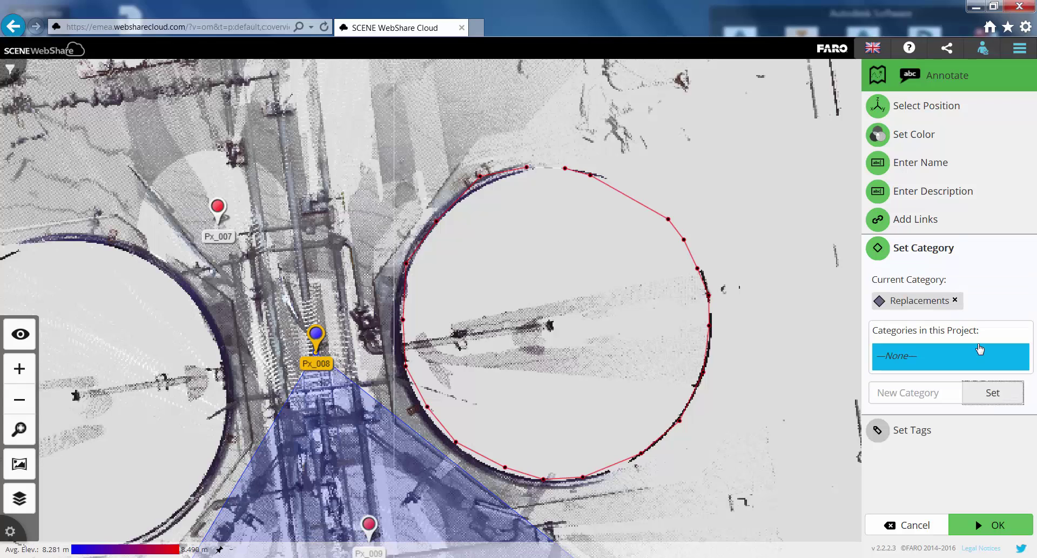
Add the tag "Tanks" to the annotation and save it.
{"action": "left_click", "coordinate": [926, 435]}
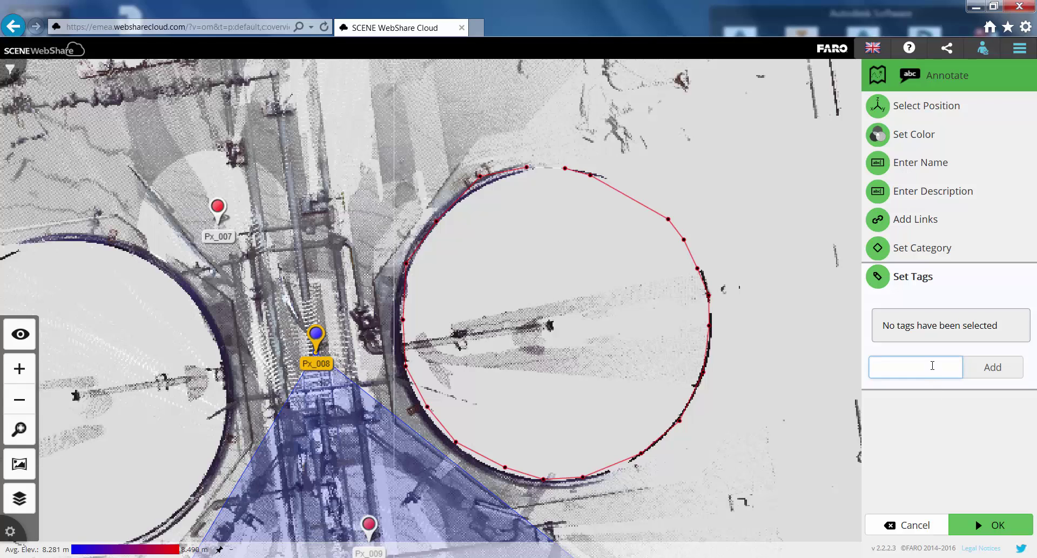
{"action": "left_click", "coordinate": [971, 372]}
{"action": "left_click", "coordinate": [990, 523]}
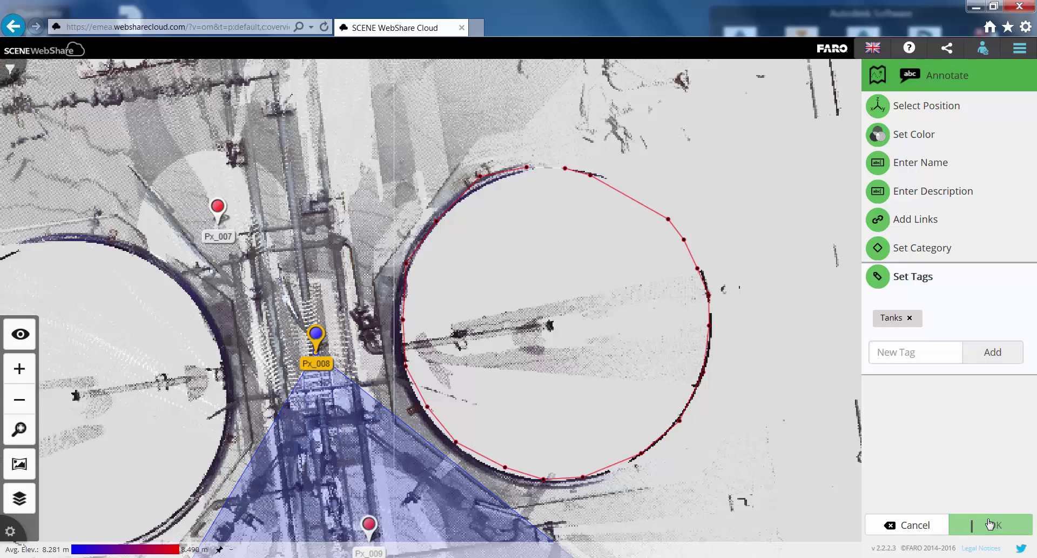
Fade the Scan Data layer almost completely out on the overview map and raise its opacity again.
{"action": "scroll", "coordinate": [652, 338], "scroll_direction": "down", "scroll_amount": 5}
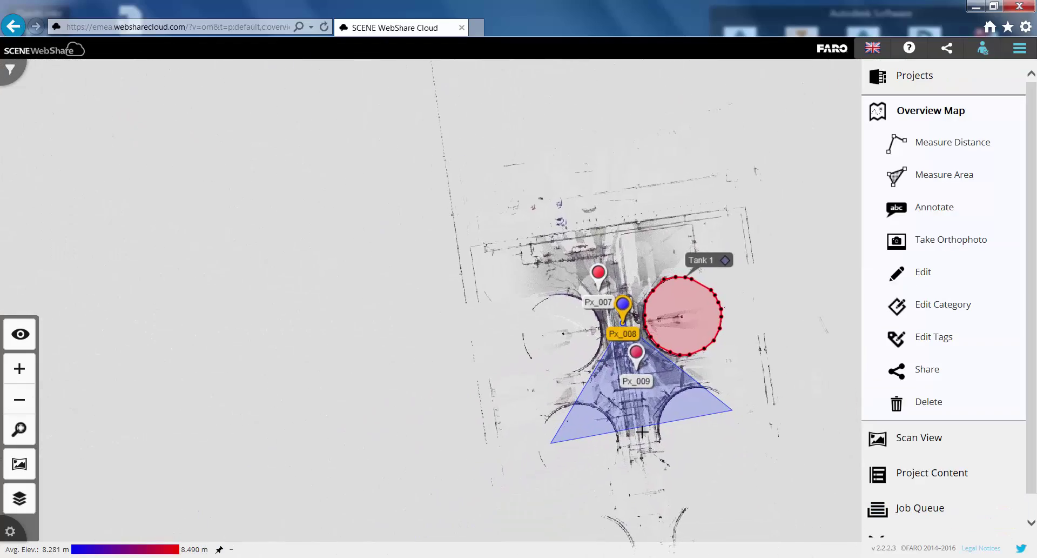
{"action": "scroll", "coordinate": [745, 385], "scroll_direction": "up", "scroll_amount": 3}
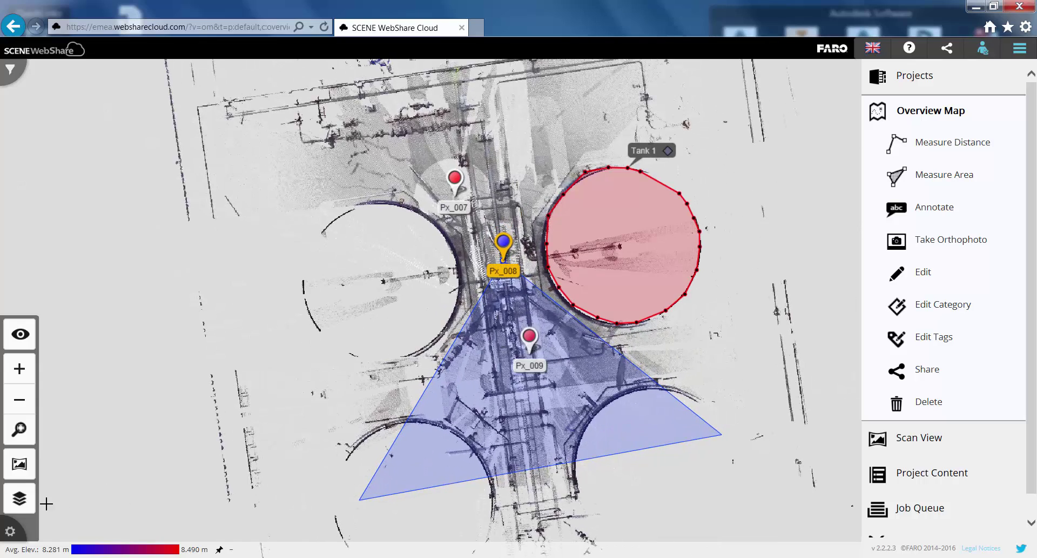
{"action": "left_click", "coordinate": [20, 497]}
{"action": "left_click", "coordinate": [100, 500]}
{"action": "left_click", "coordinate": [100, 501]}
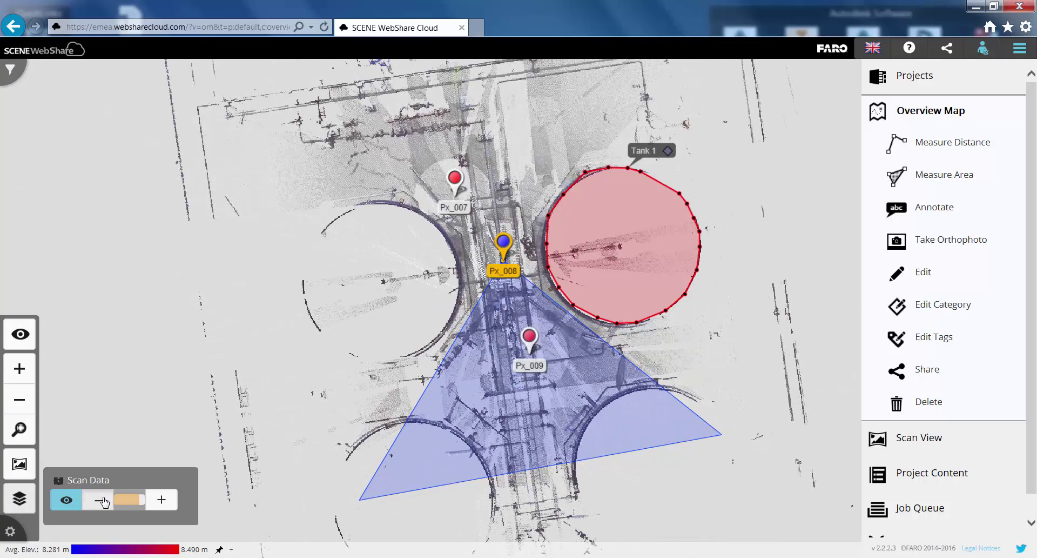
{"action": "left_click", "coordinate": [100, 500]}
{"action": "left_click", "coordinate": [100, 501]}
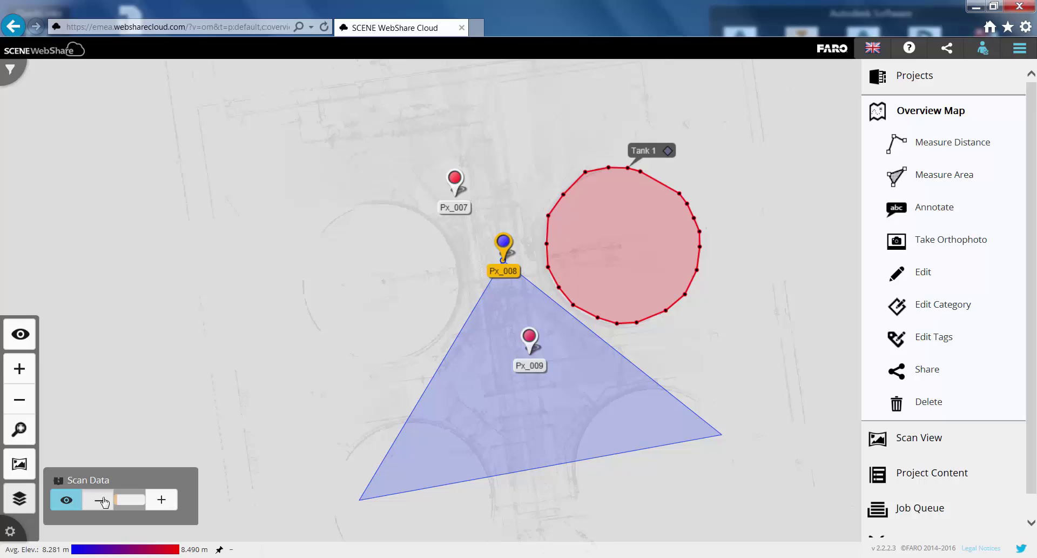
{"action": "left_click", "coordinate": [160, 500]}
{"action": "left_click", "coordinate": [160, 500]}
{"action": "left_click", "coordinate": [159, 499]}
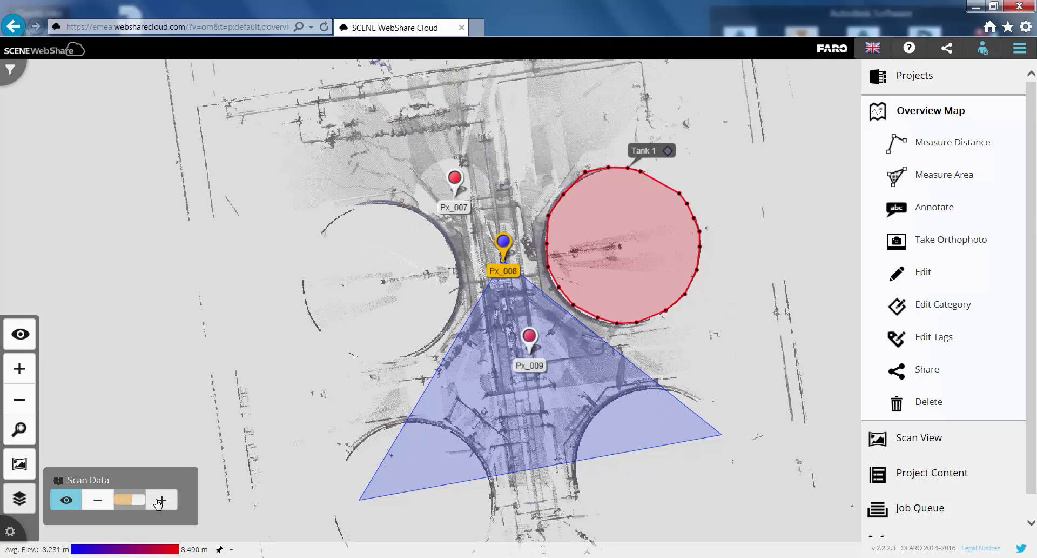
Hide the Scan Data layer and show it again.
{"action": "left_click", "coordinate": [66, 500]}
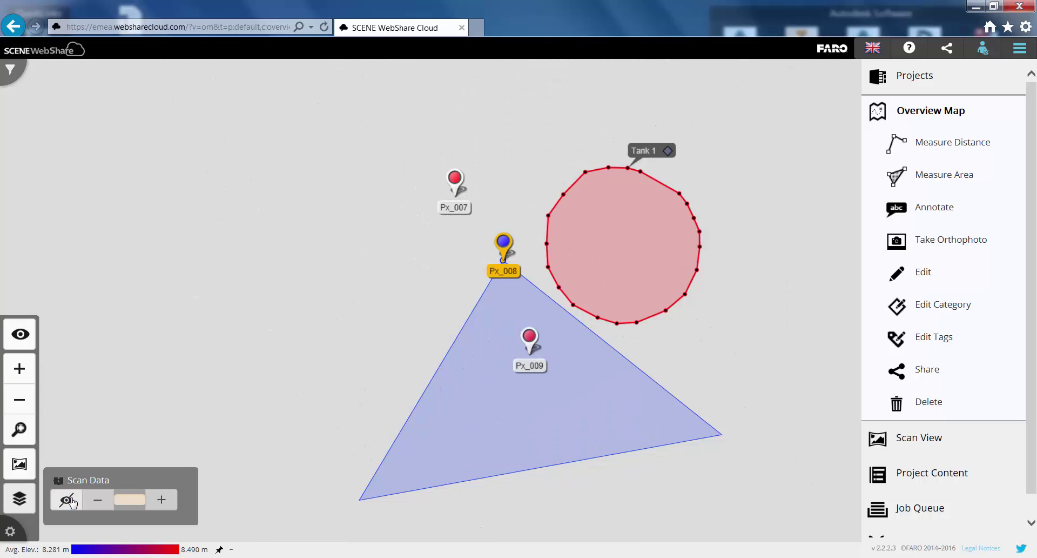
{"action": "left_click", "coordinate": [66, 499]}
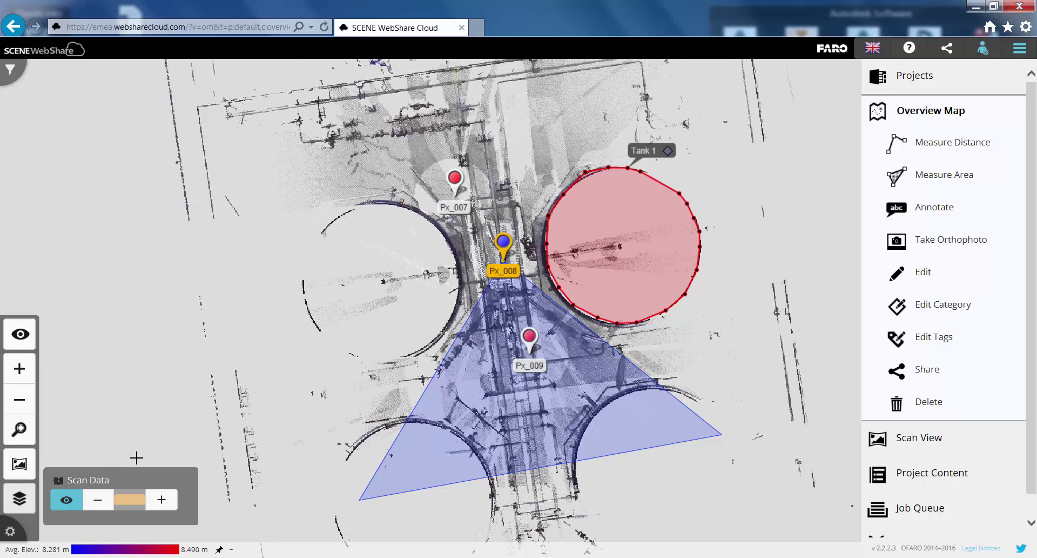
{"action": "left_click_drag", "start_coordinate": [672, 339], "coordinate": [668, 351]}
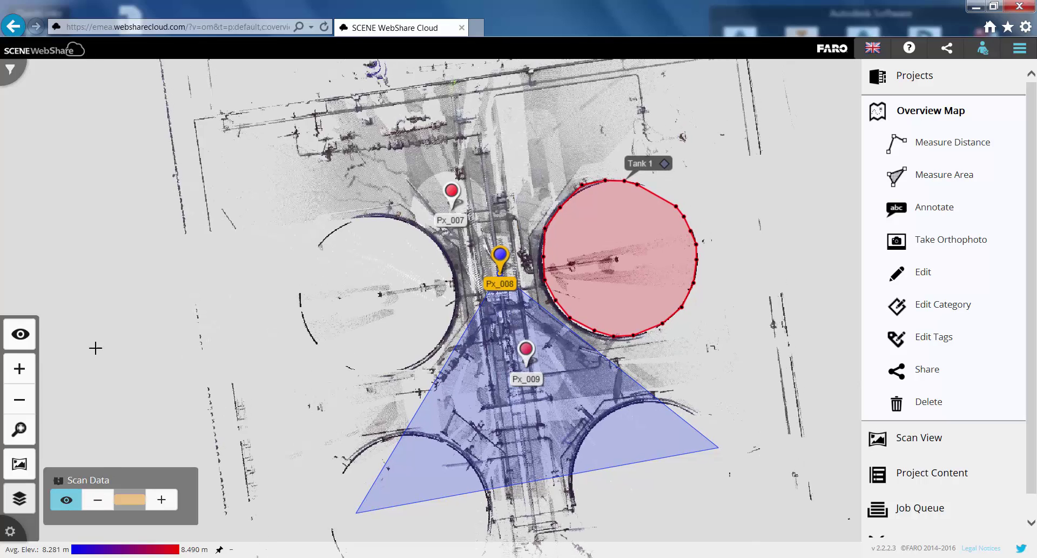
Fit the overview map back in view, close the layer controls and open the panoramic scan view of Px_008.
{"action": "left_click", "coordinate": [21, 369]}
{"action": "left_click", "coordinate": [20, 399]}
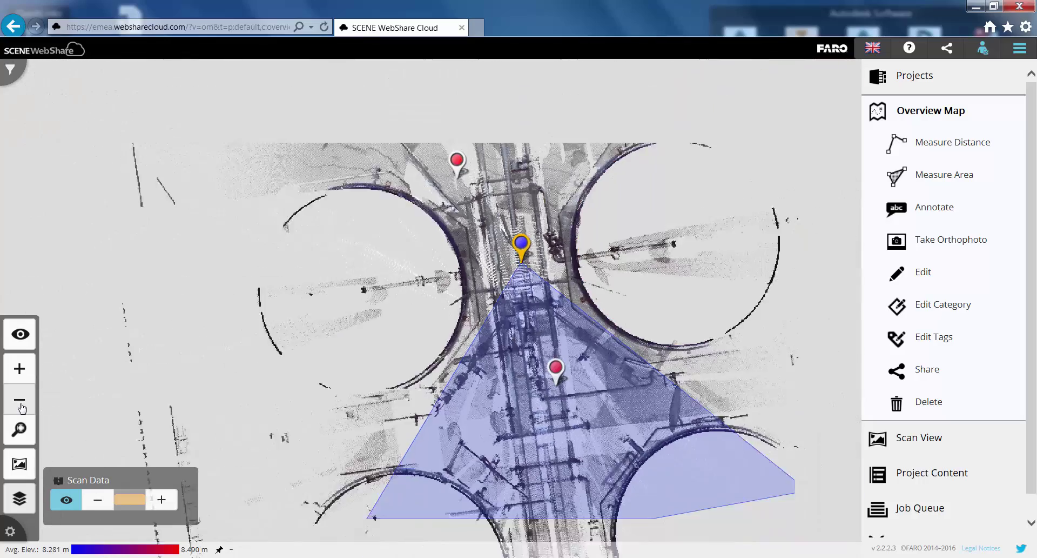
{"action": "left_click_drag", "start_coordinate": [350, 362], "coordinate": [534, 366]}
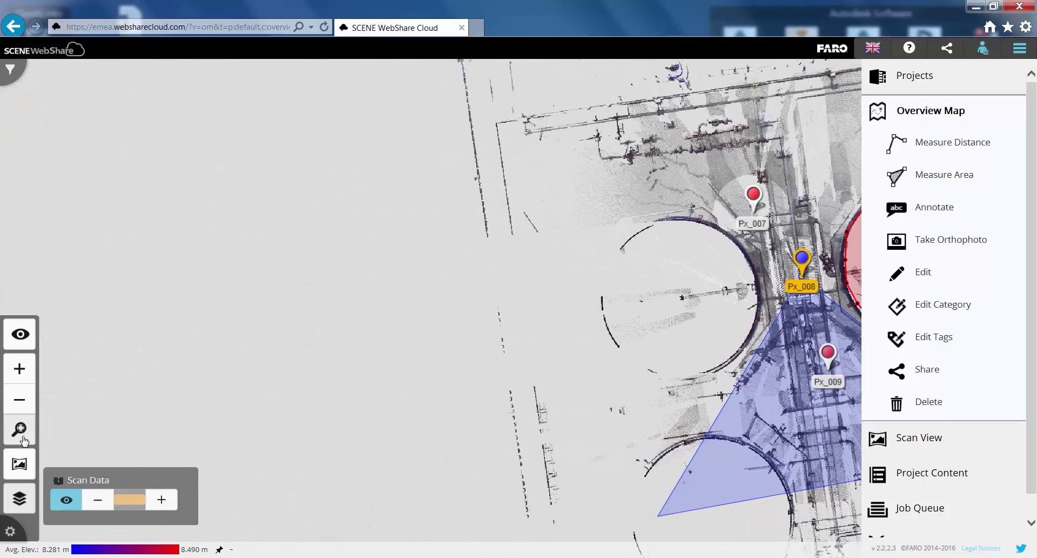
{"action": "left_click", "coordinate": [20, 429]}
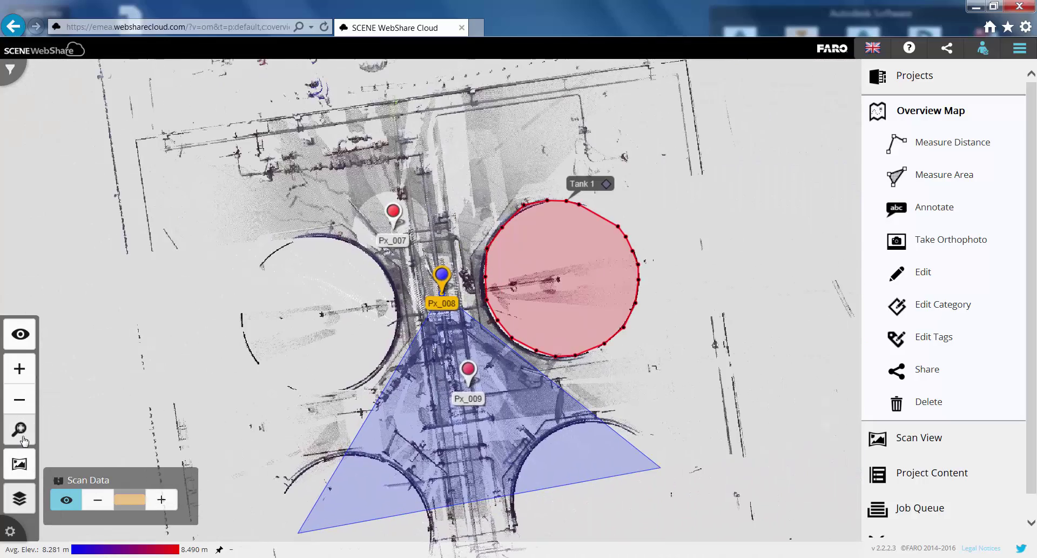
{"action": "left_click", "coordinate": [20, 498]}
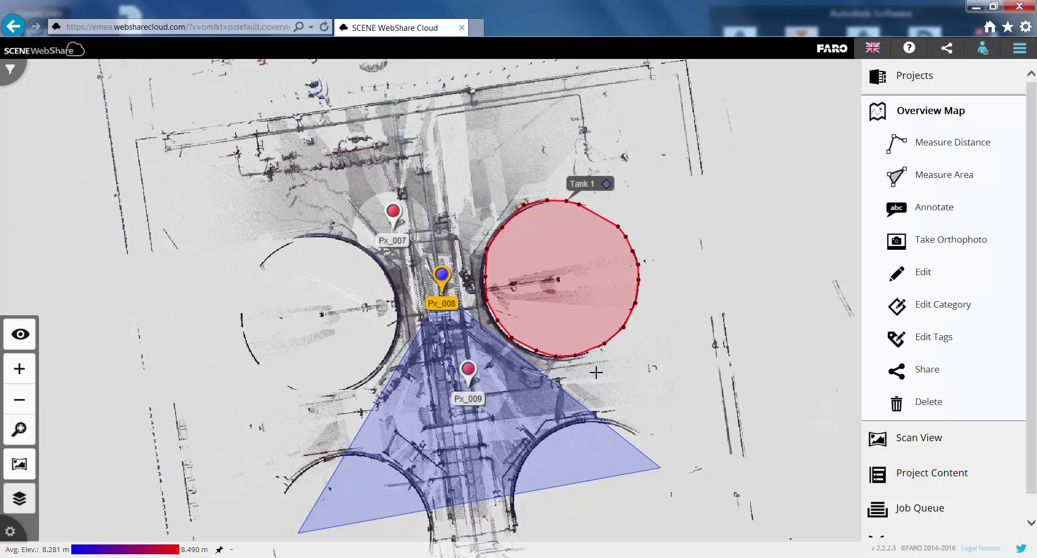
{"action": "left_click", "coordinate": [442, 281]}
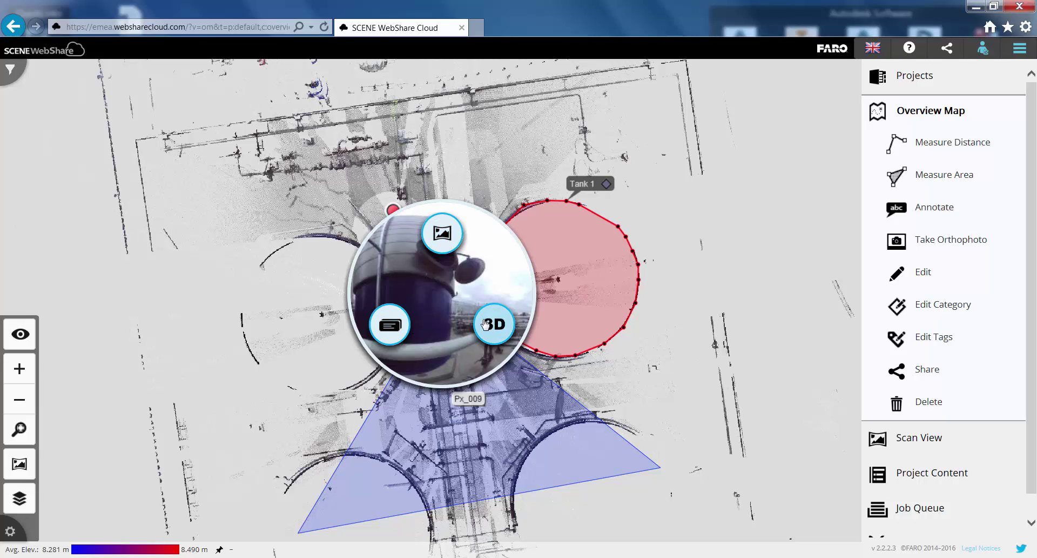
{"action": "left_click", "coordinate": [442, 233]}
Place a new annotation on the flanged valve beside the blue tank and name it "Valve 1".
{"action": "left_click_drag", "start_coordinate": [409, 324], "coordinate": [339, 264]}
{"action": "scroll", "coordinate": [357, 331], "scroll_direction": "up", "scroll_amount": 3}
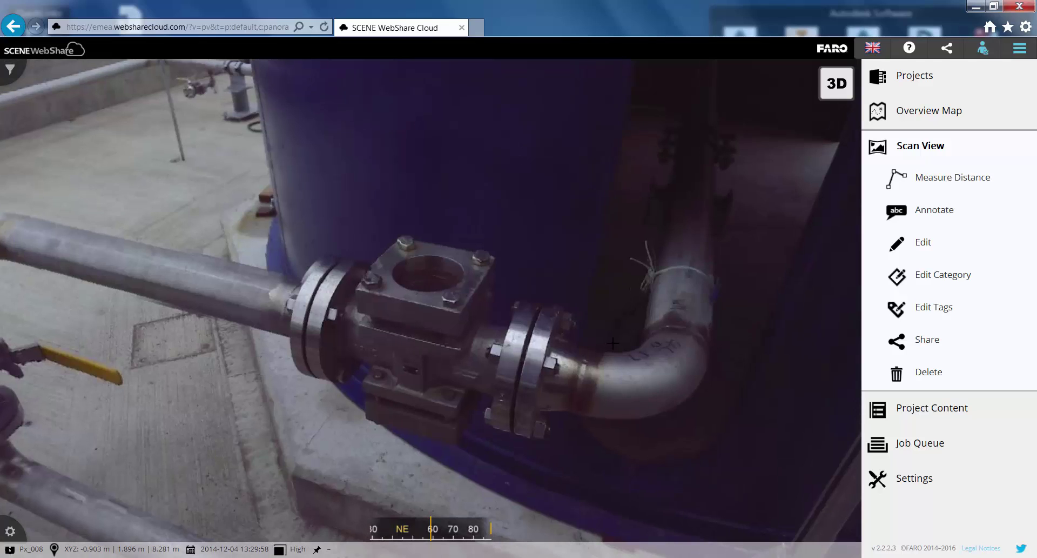
{"action": "left_click", "coordinate": [935, 222]}
{"action": "left_click", "coordinate": [427, 320]}
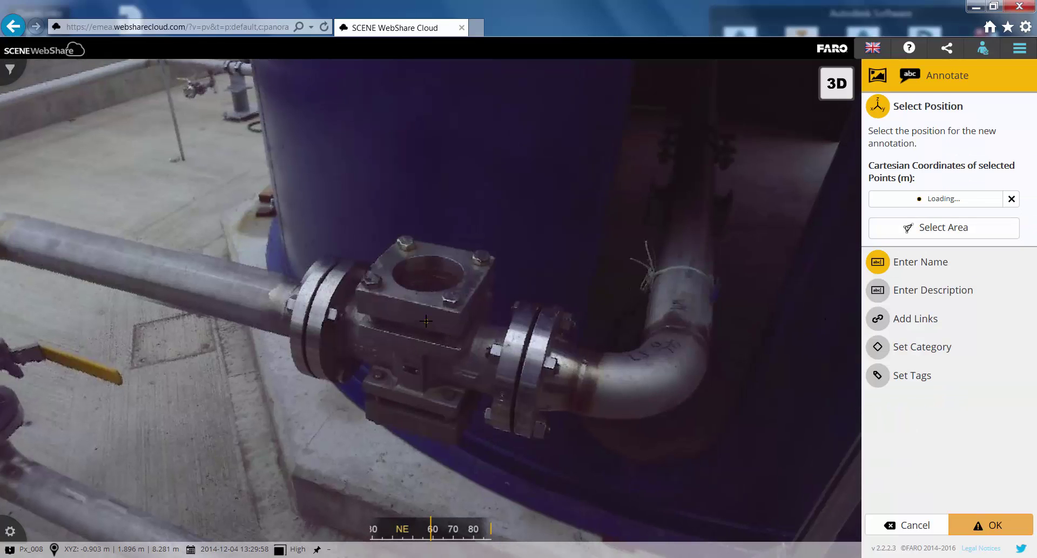
{"action": "left_click", "coordinate": [943, 266]}
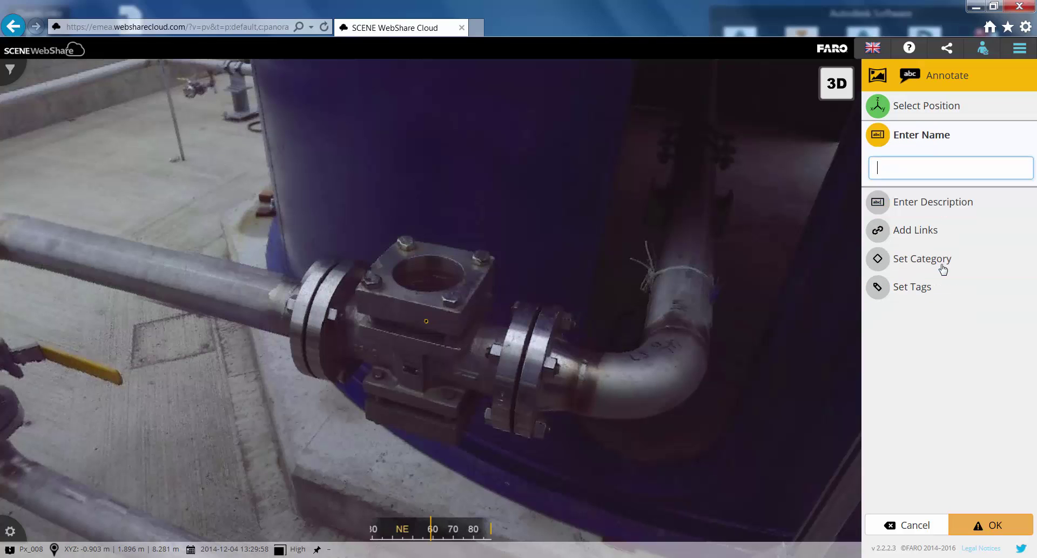
{"action": "type", "text": "Valve 1"}
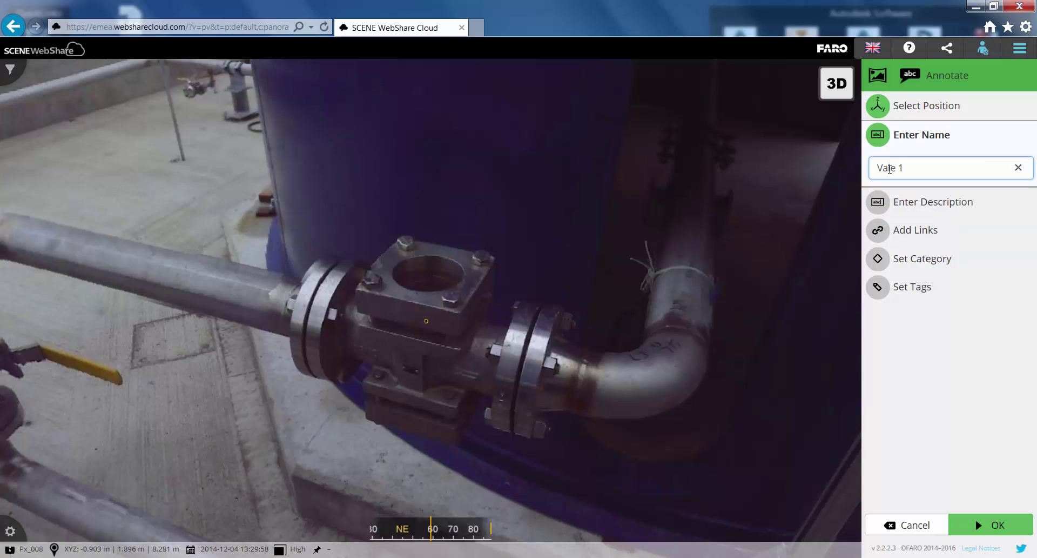
Enter the description "Valve to compelete" for the valve annotation, leave it without links and assign the new category "Repairs".
{"action": "left_click", "coordinate": [916, 203]}
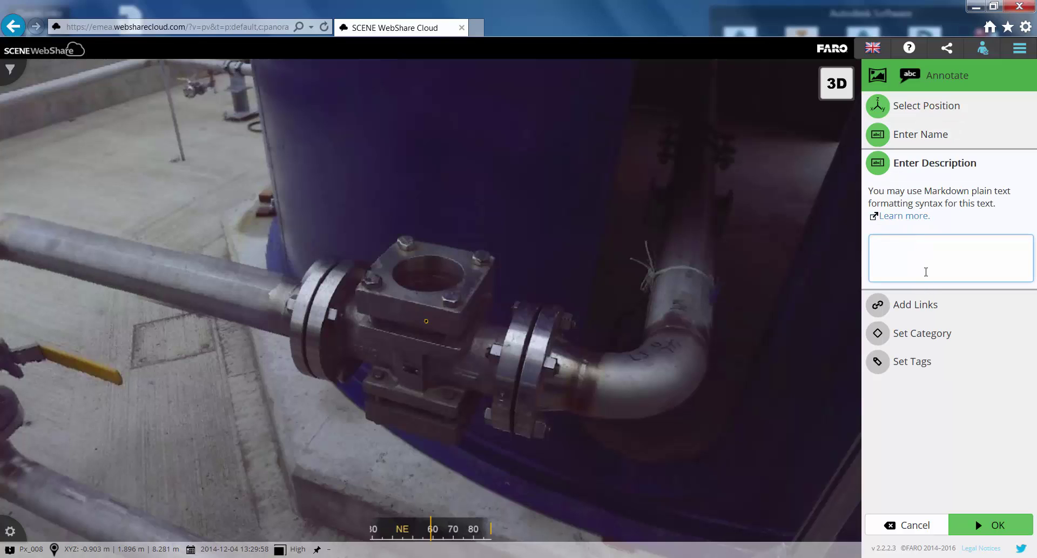
{"action": "type", "text": "Valve to compelete"}
{"action": "left_click", "coordinate": [919, 308]}
{"action": "left_click", "coordinate": [918, 454]}
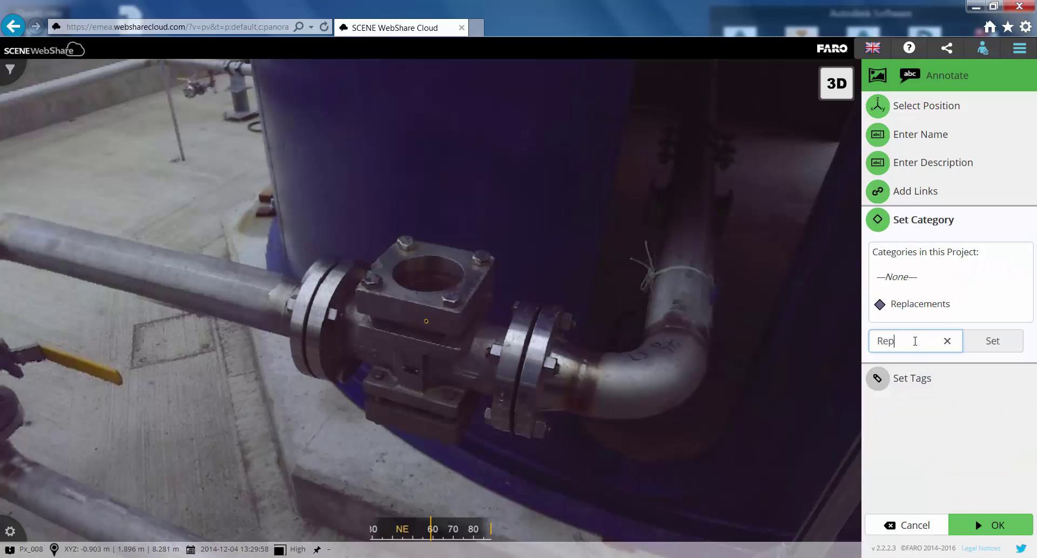
{"action": "left_click", "coordinate": [986, 341]}
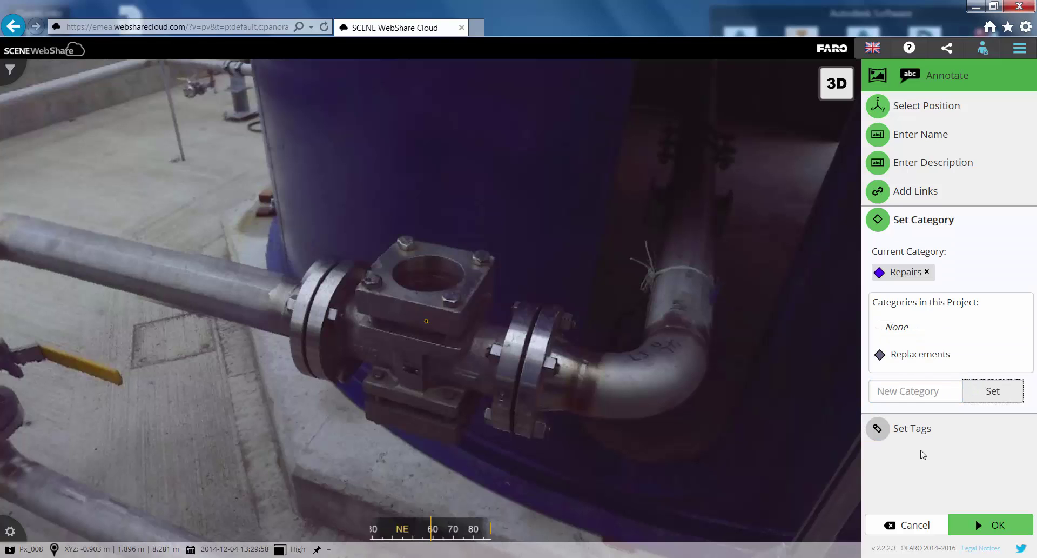
Add the new tag "Valves" to the valve annotation and save it.
{"action": "left_click", "coordinate": [907, 425]}
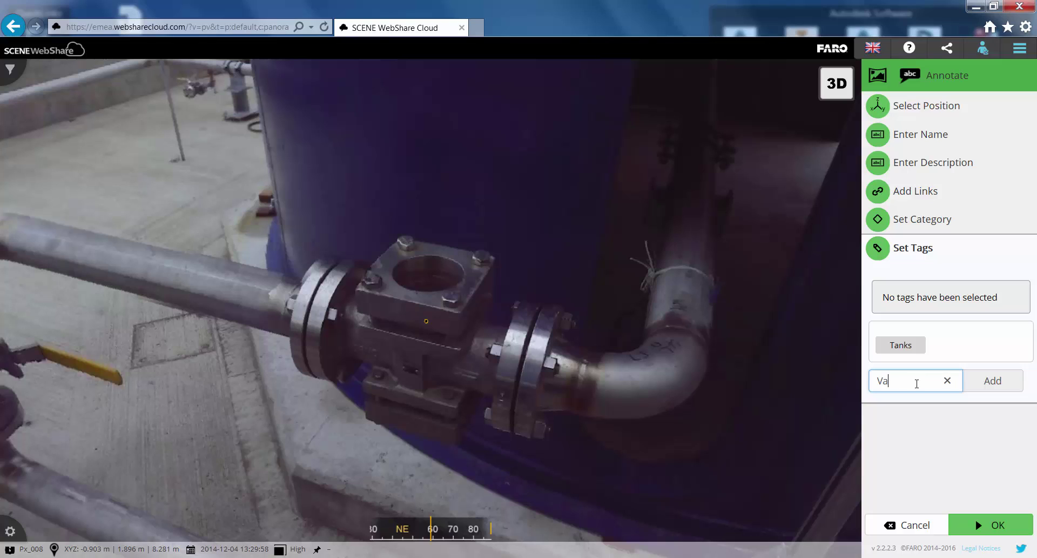
{"action": "left_click", "coordinate": [998, 382]}
{"action": "left_click", "coordinate": [1004, 529]}
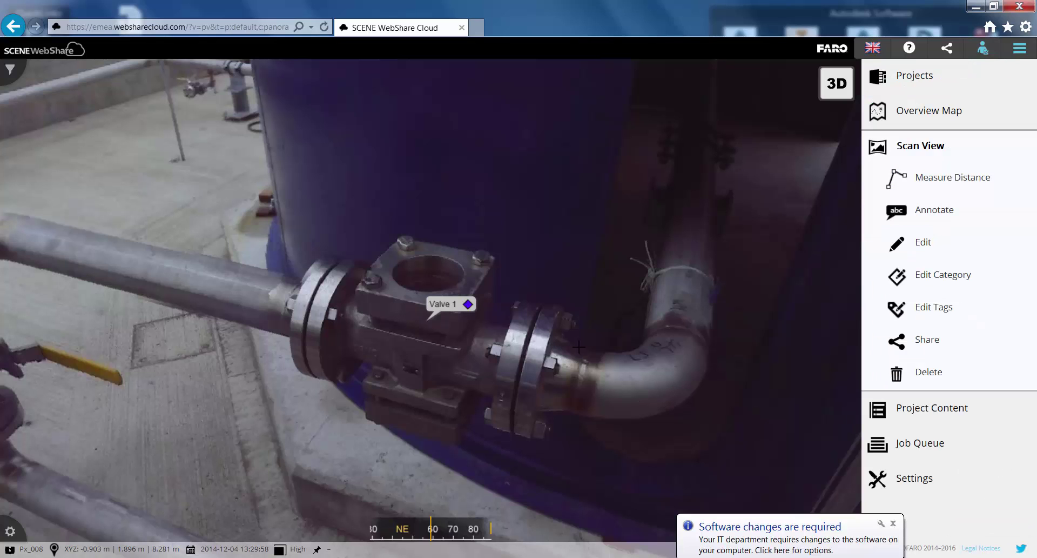
Measure the vertical white pipe's length from its rusty weld on the main pipe up to the elbow joint.
{"action": "left_click_drag", "start_coordinate": [579, 346], "coordinate": [263, 333]}
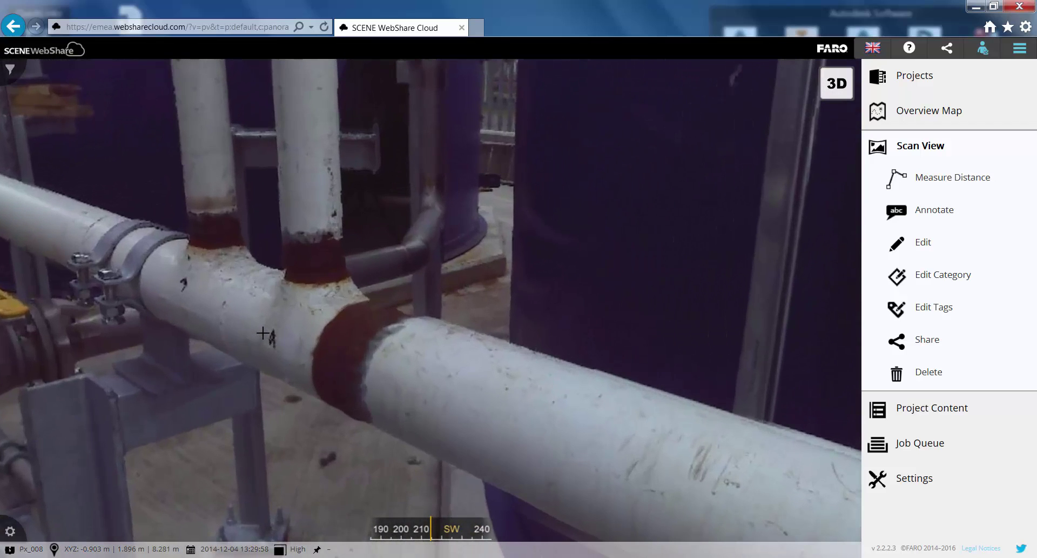
{"action": "left_click_drag", "start_coordinate": [332, 352], "coordinate": [353, 474]}
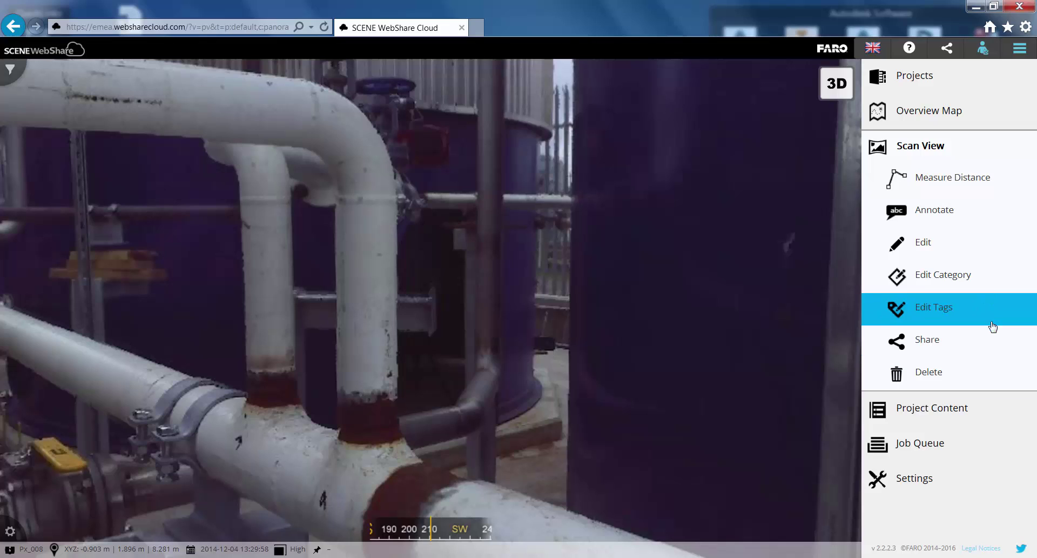
{"action": "left_click", "coordinate": [956, 179]}
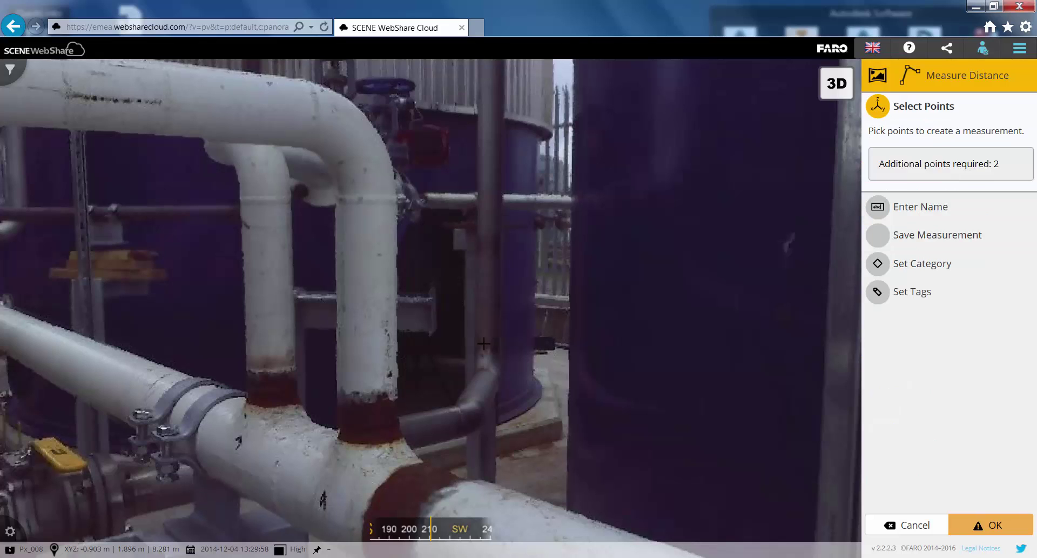
{"action": "left_click", "coordinate": [365, 442]}
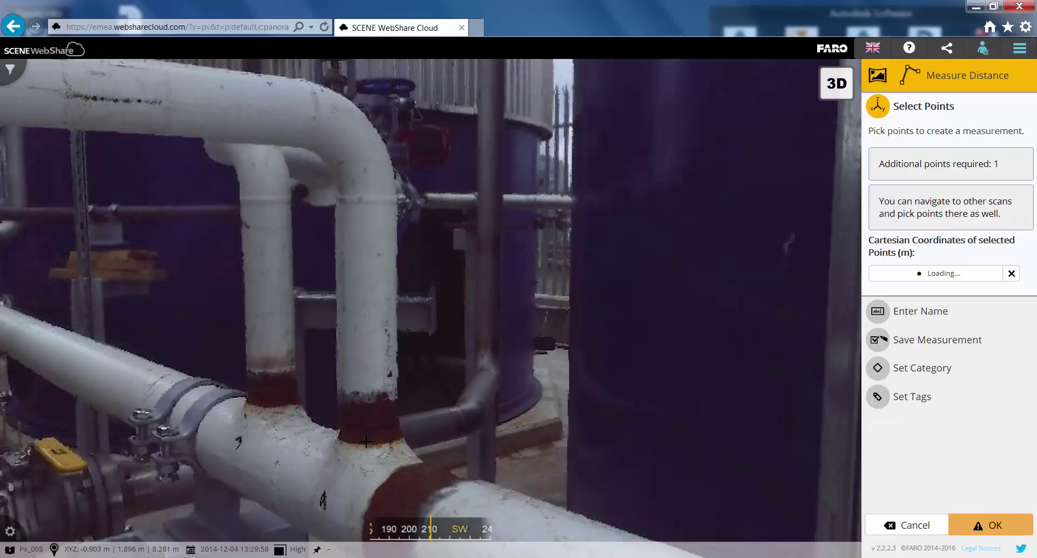
{"action": "left_click", "coordinate": [368, 205]}
Name the measurement "Replacement Pipe Length" and make it persistent.
{"action": "left_click", "coordinate": [921, 296]}
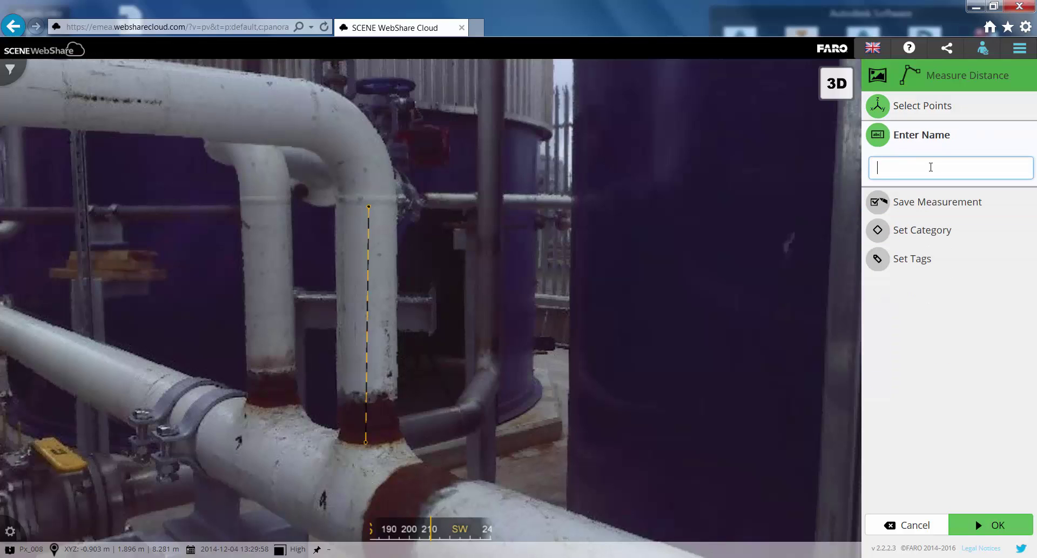
{"action": "type", "text": "Replacement Pipe Length"}
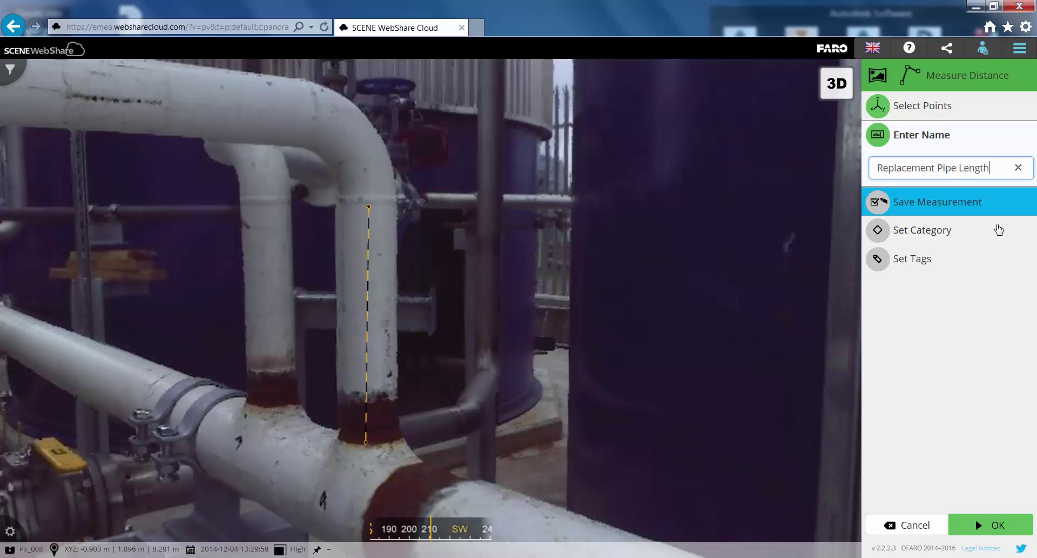
{"action": "left_click", "coordinate": [934, 205]}
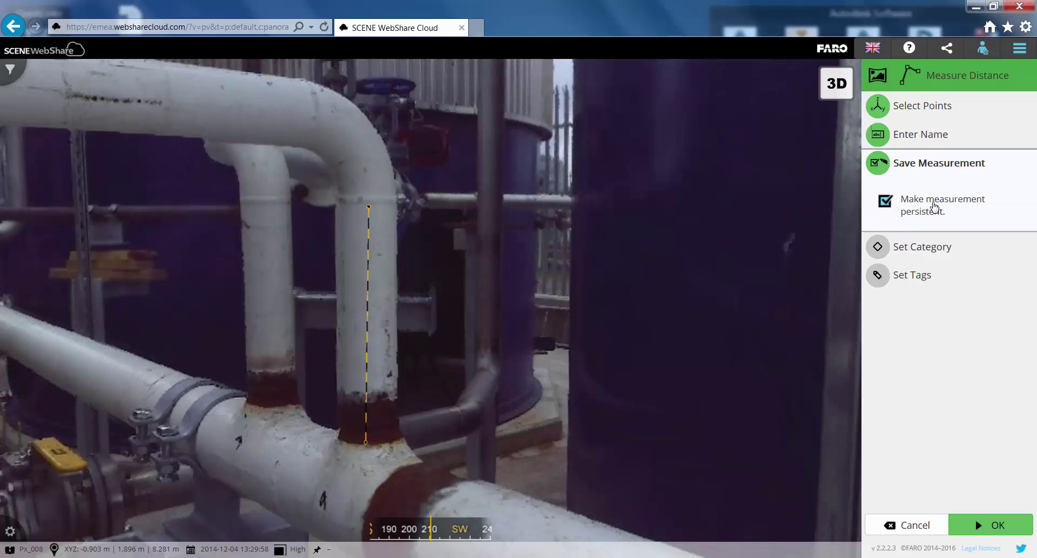
Assign the existing category "Repairs" and the new tag "Pipes" to the pipe measurement and save it.
{"action": "left_click", "coordinate": [940, 249]}
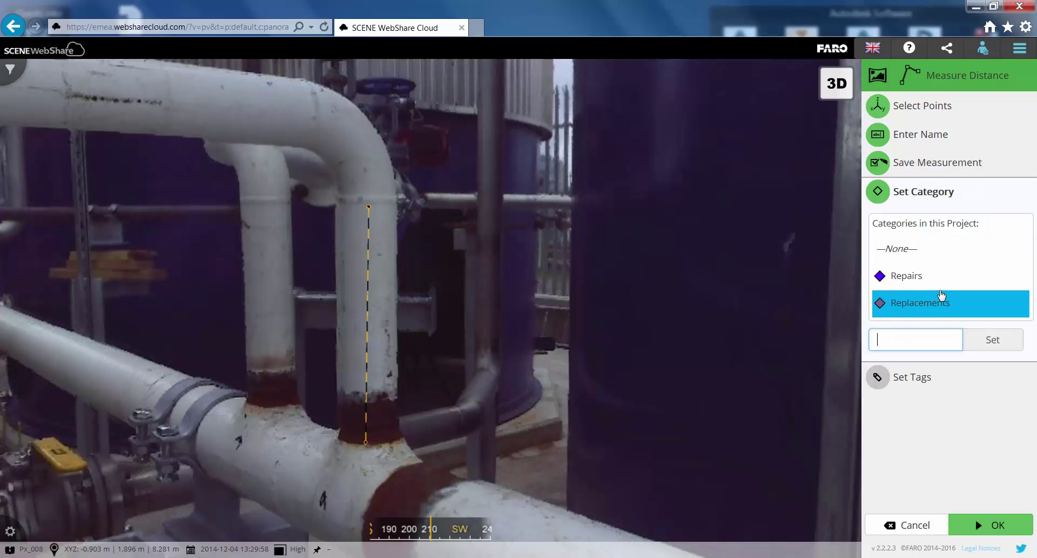
{"action": "left_click", "coordinate": [928, 279]}
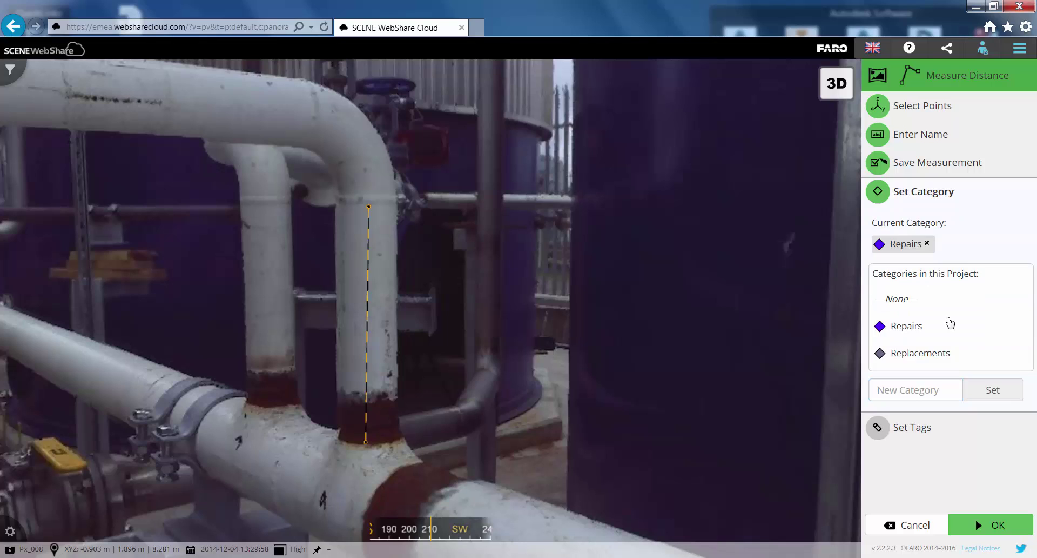
{"action": "left_click", "coordinate": [906, 430]}
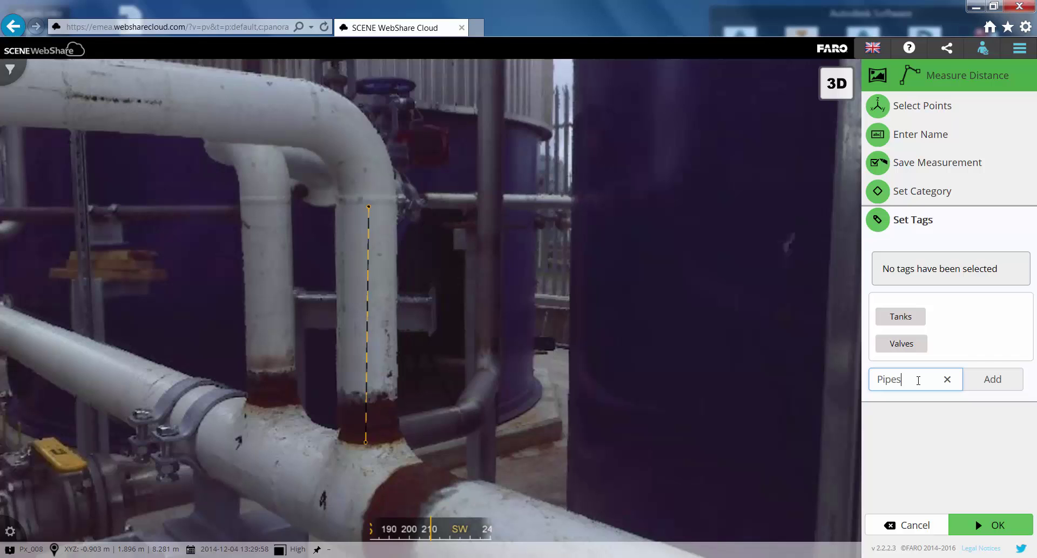
{"action": "type", "text": "Pipes"}
{"action": "left_click", "coordinate": [990, 378]}
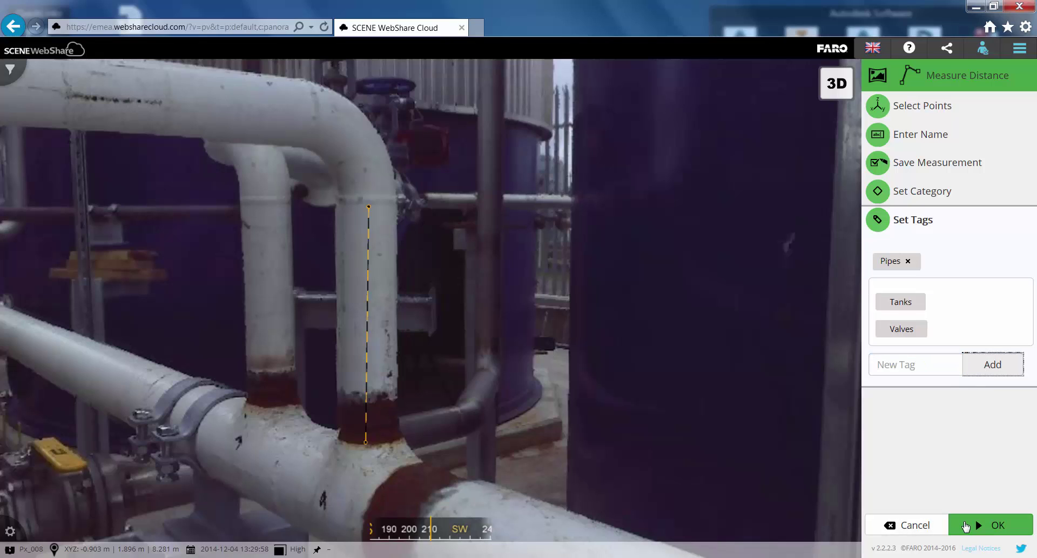
{"action": "left_click", "coordinate": [978, 525]}
Move to scan position Px_009 and look over its pipework and the two valves above the timber supports.
{"action": "mouse_move", "coordinate": [349, 365]}
{"action": "left_mouse_down"}
{"action": "mouse_move", "coordinate": [404, 296]}
{"action": "mouse_move", "coordinate": [453, 279]}
{"action": "mouse_move", "coordinate": [531, 214]}
{"action": "left_mouse_up"}
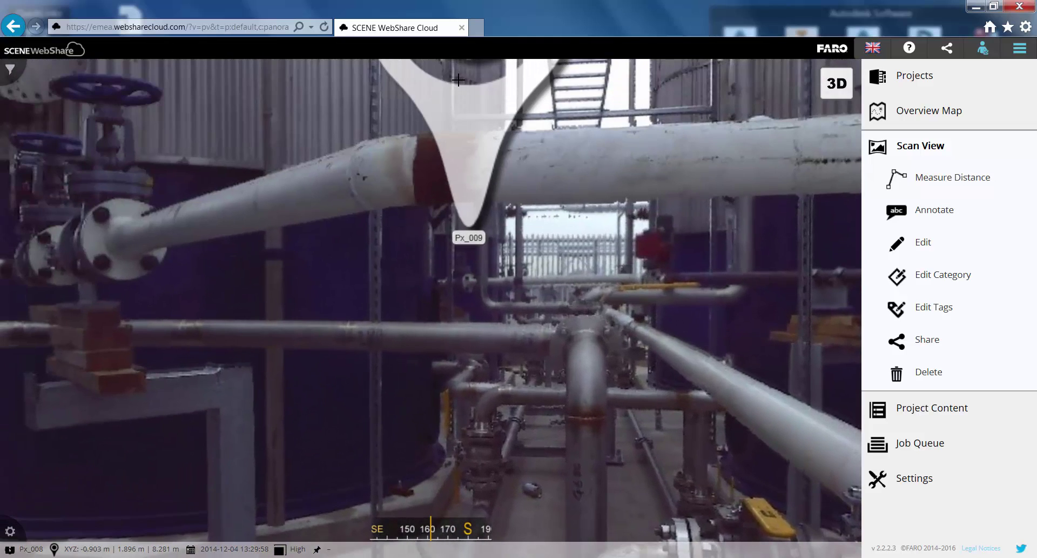
{"action": "left_click", "coordinate": [456, 100]}
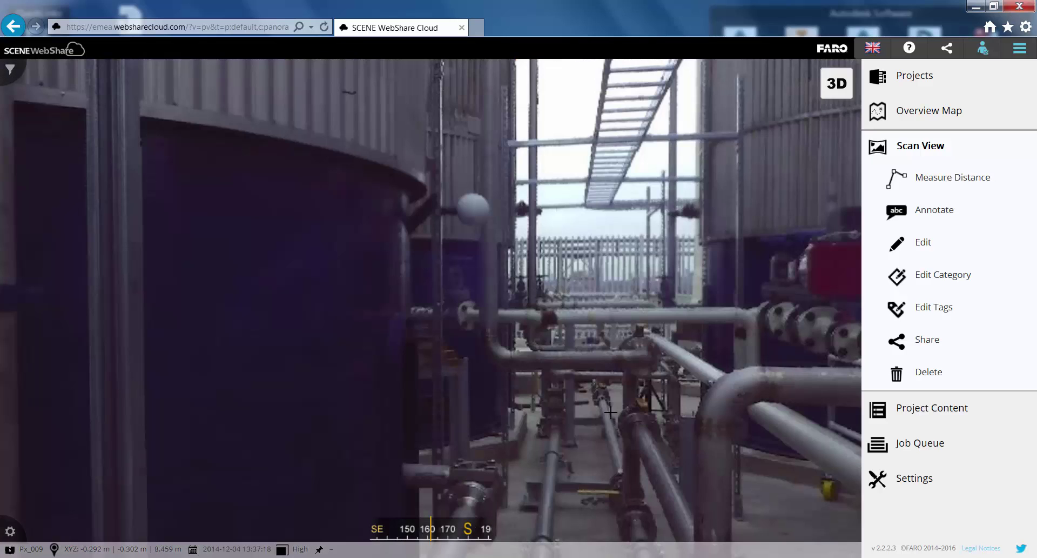
{"action": "left_click_drag", "start_coordinate": [611, 412], "coordinate": [582, 327]}
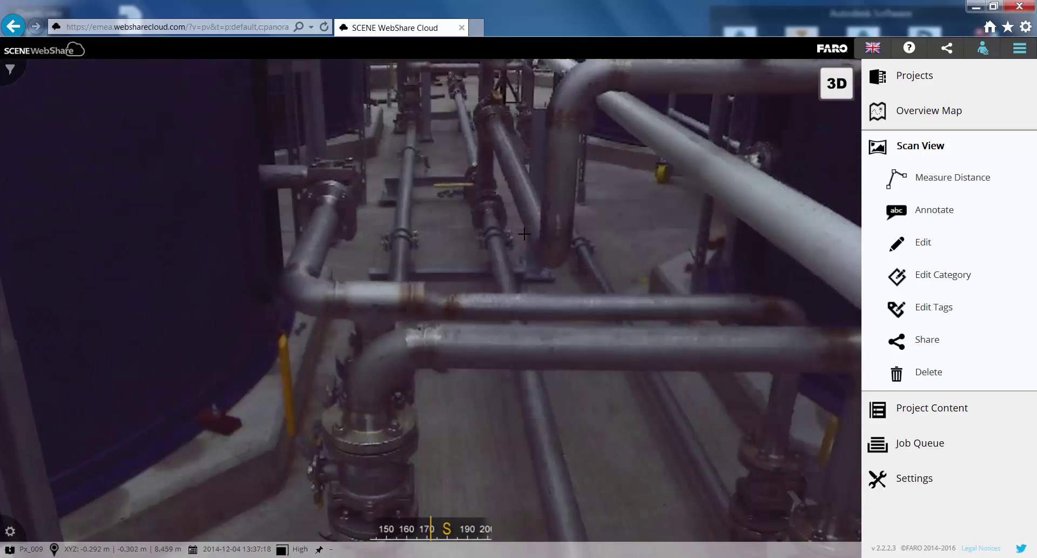
{"action": "left_click_drag", "start_coordinate": [438, 301], "coordinate": [581, 287]}
{"action": "left_click_drag", "start_coordinate": [205, 267], "coordinate": [402, 347]}
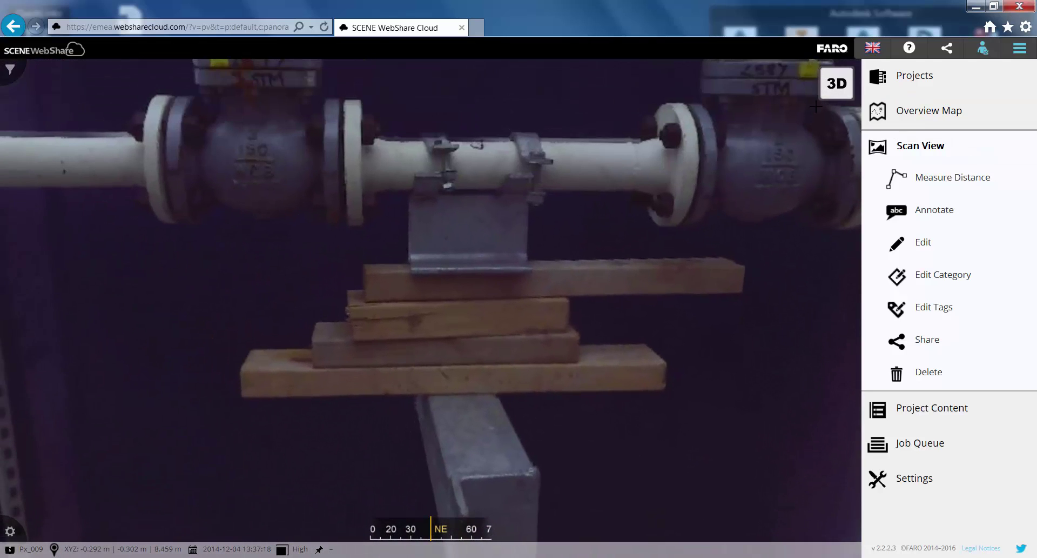
{"action": "left_click_drag", "start_coordinate": [748, 177], "coordinate": [720, 237]}
Switch the scan view to 3D and turn it towards the Valve 1 annotation and the saved pipe measurement.
{"action": "left_click", "coordinate": [835, 91]}
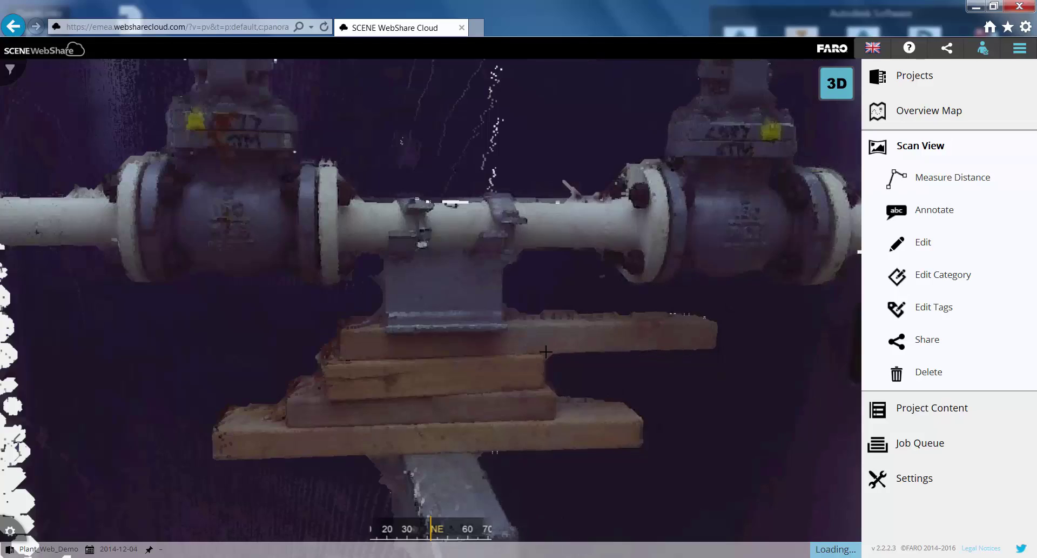
{"action": "left_click_drag", "start_coordinate": [546, 351], "coordinate": [576, 410]}
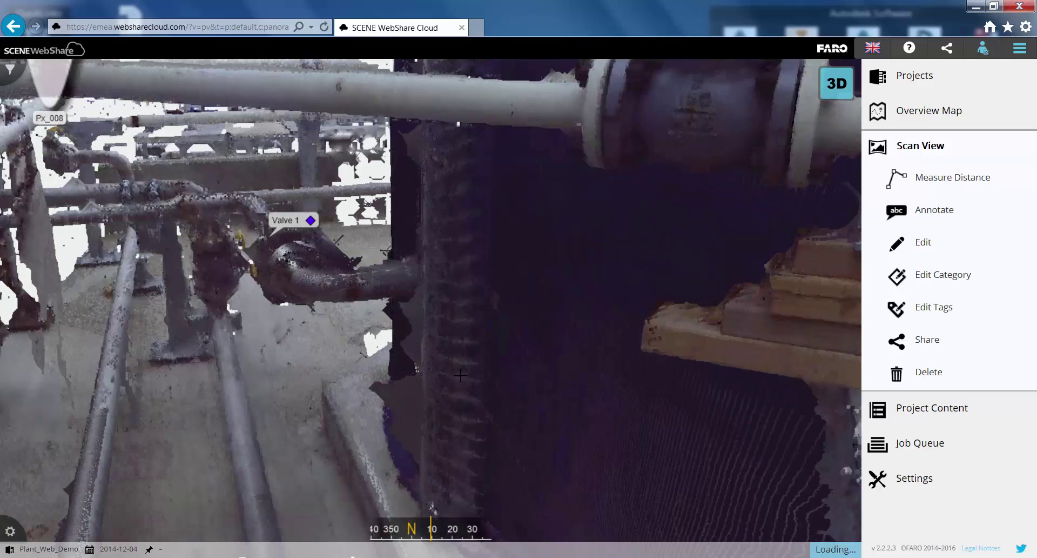
{"action": "left_click_drag", "start_coordinate": [419, 371], "coordinate": [255, 352]}
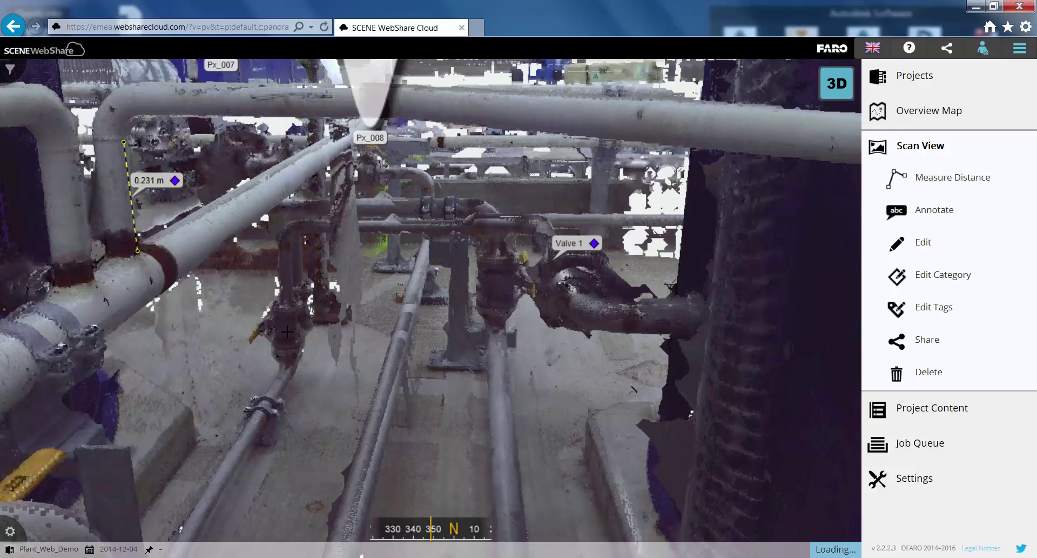
Annotate the body of the valve with the yellow handle, naming it "Valve 2" with the description "To be repaired".
{"action": "scroll", "coordinate": [287, 331], "scroll_direction": "up", "scroll_amount": 5}
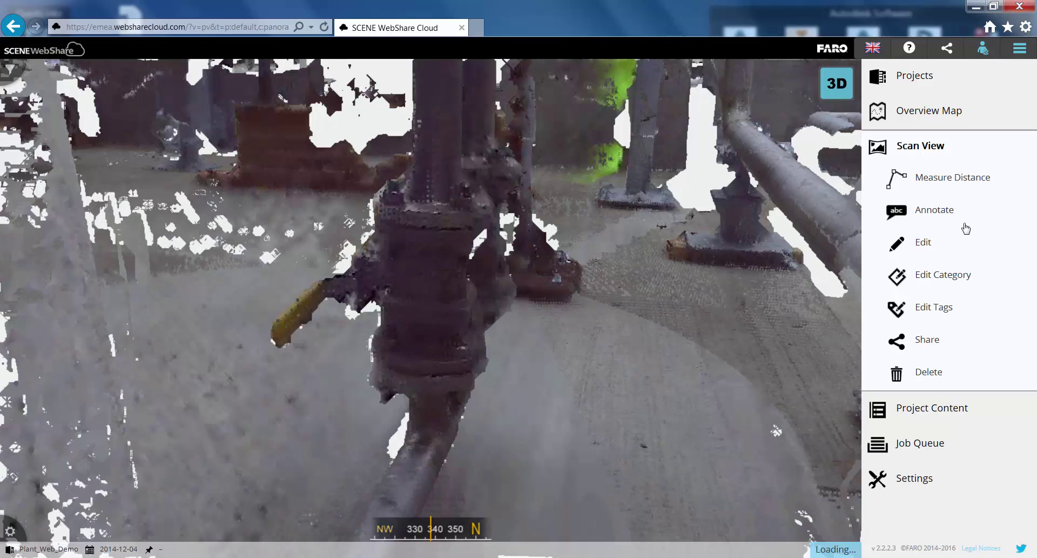
{"action": "left_click", "coordinate": [973, 216]}
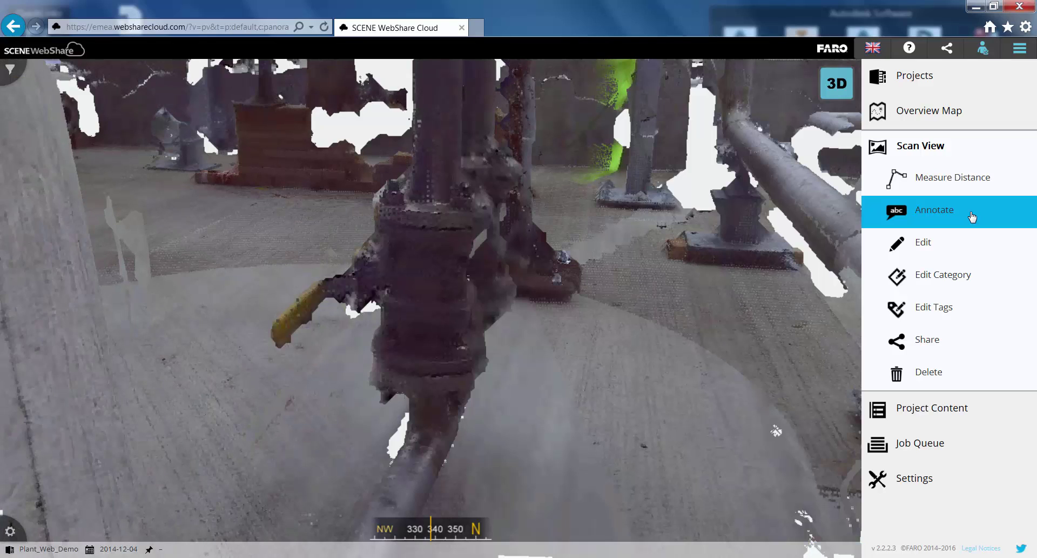
{"action": "left_click", "coordinate": [973, 217]}
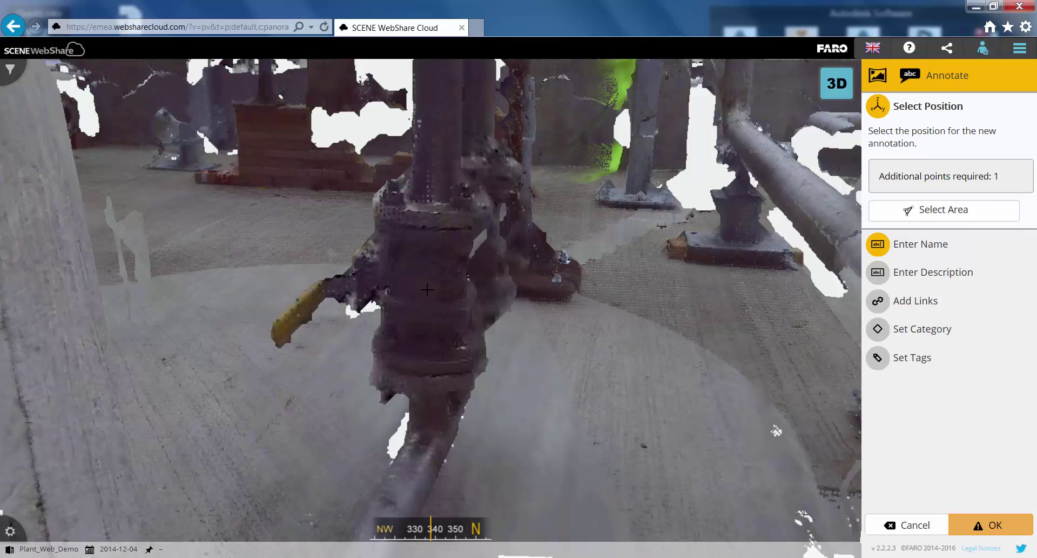
{"action": "left_click", "coordinate": [477, 289]}
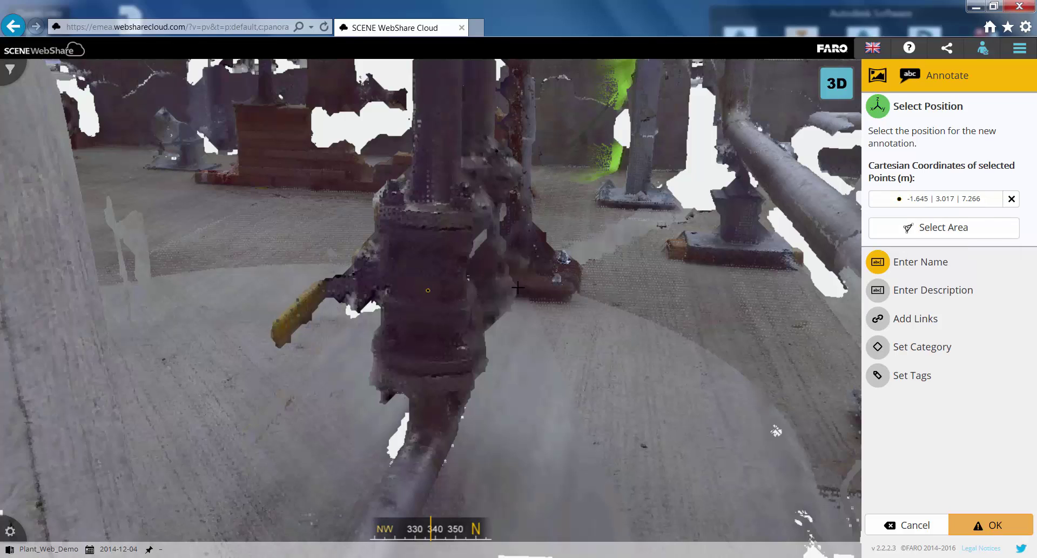
{"action": "left_click", "coordinate": [927, 262]}
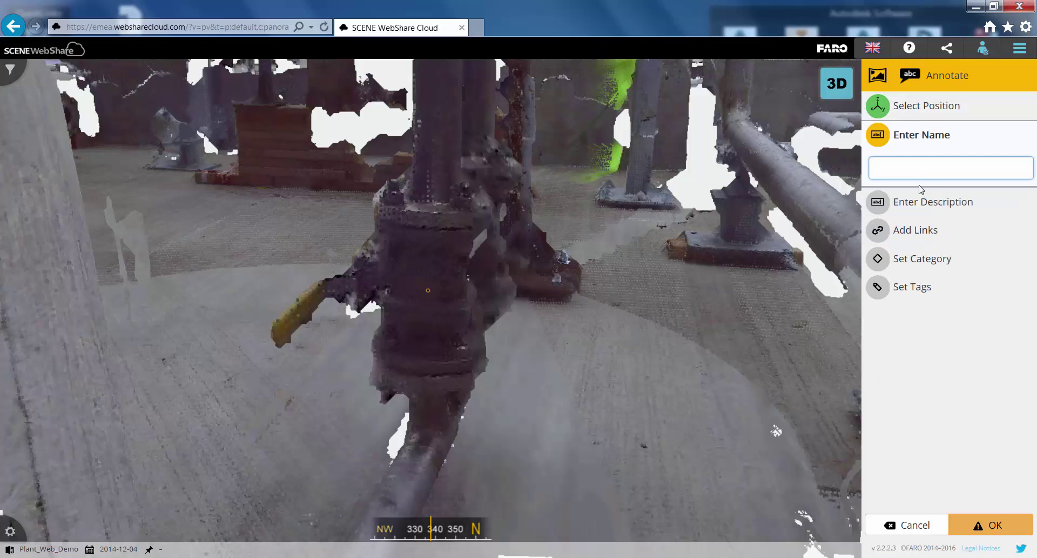
{"action": "type", "text": "Valve 2"}
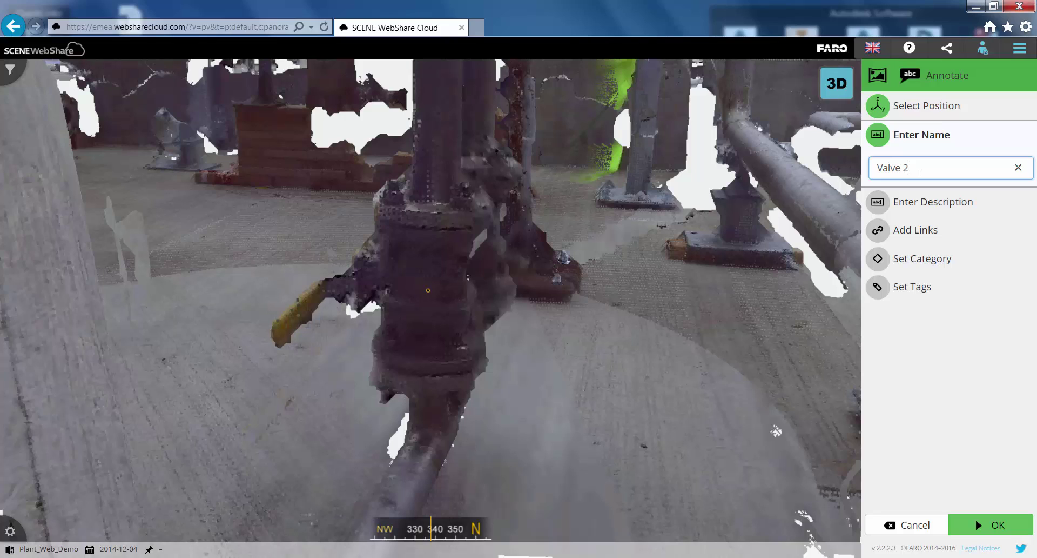
{"action": "left_click", "coordinate": [926, 201]}
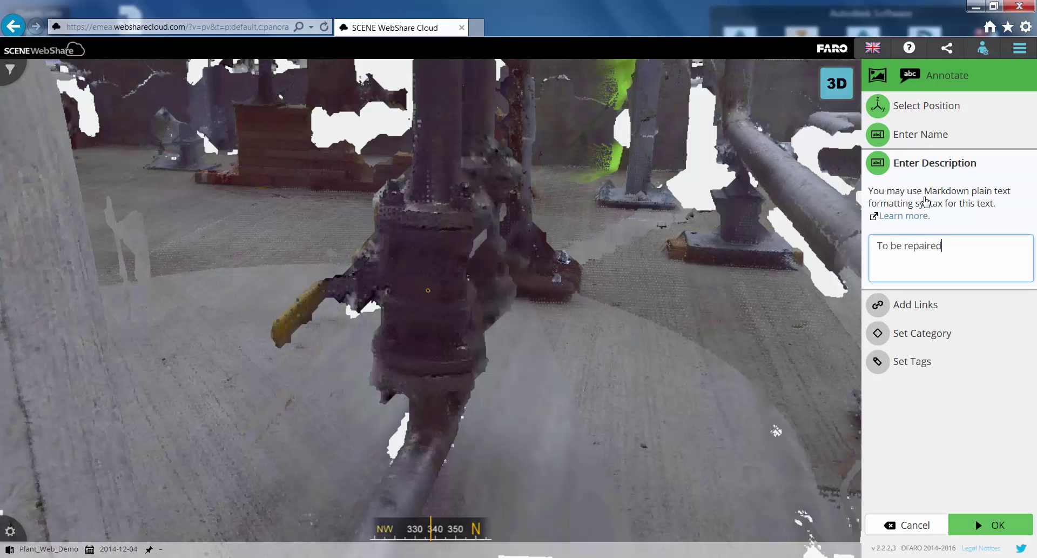
Assign the existing category "Repairs" and the tag "Valves" to the Valve 2 annotation without adding links, and save it.
{"action": "left_click", "coordinate": [922, 304]}
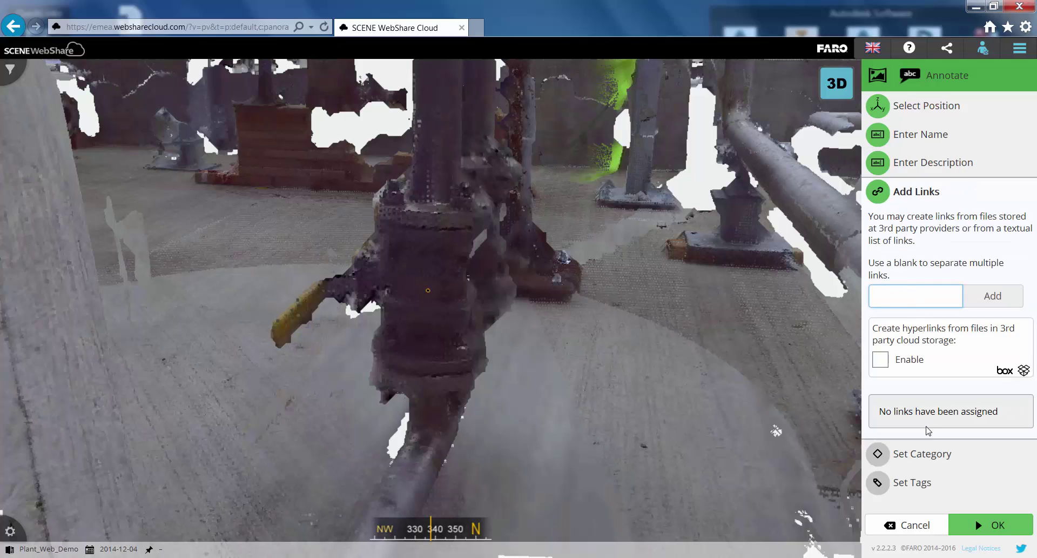
{"action": "left_click", "coordinate": [925, 453]}
{"action": "left_click", "coordinate": [908, 305]}
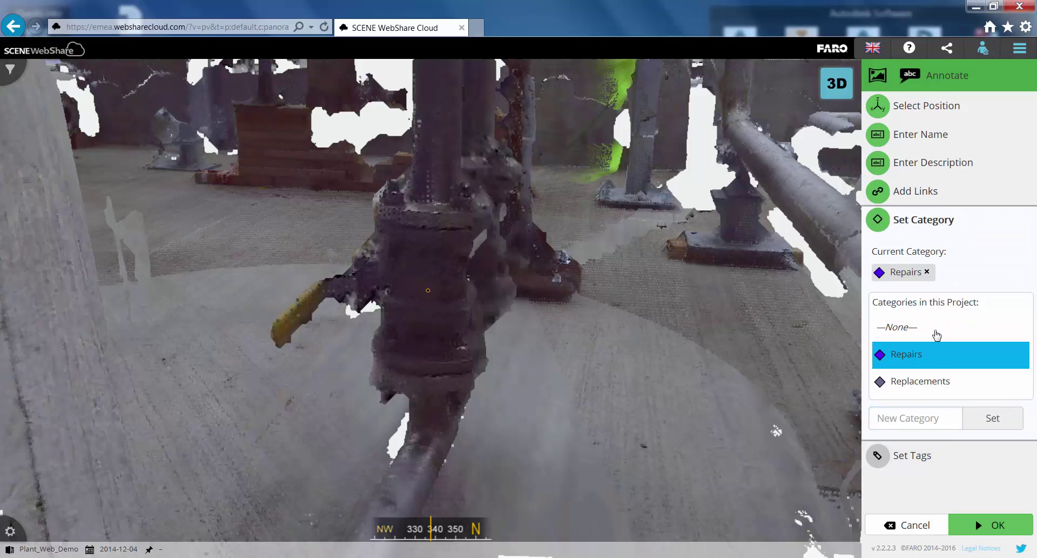
{"action": "left_click", "coordinate": [919, 455]}
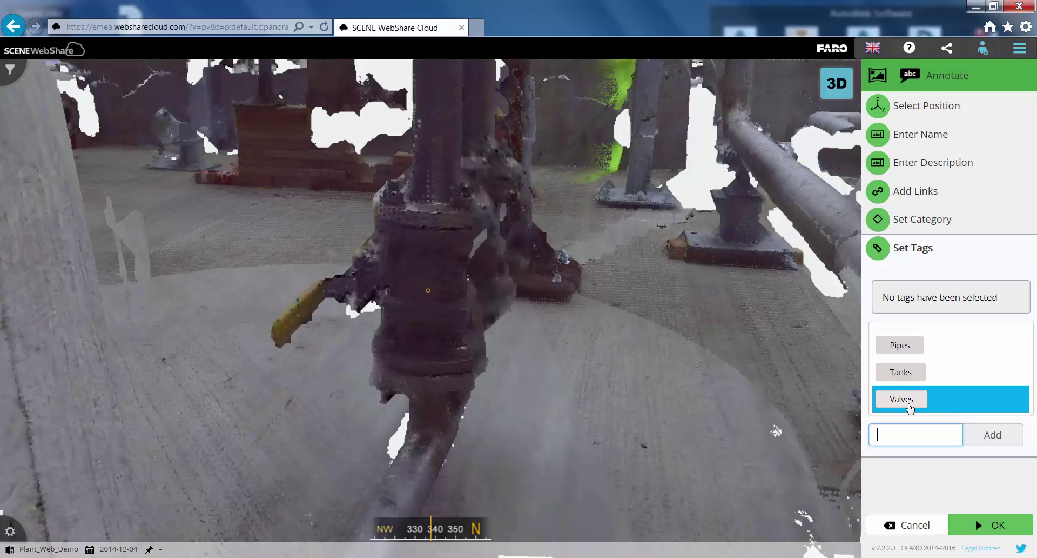
{"action": "left_click", "coordinate": [911, 408]}
{"action": "left_click", "coordinate": [987, 524]}
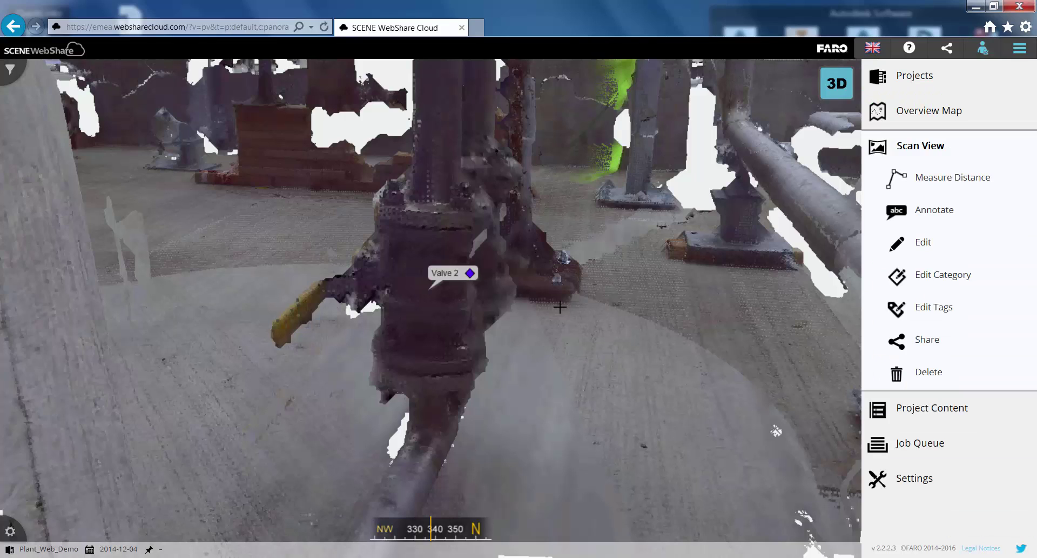
Open the overview map and check its visibility options by switching the annotations and the scan positions off and on.
{"action": "left_click", "coordinate": [951, 122]}
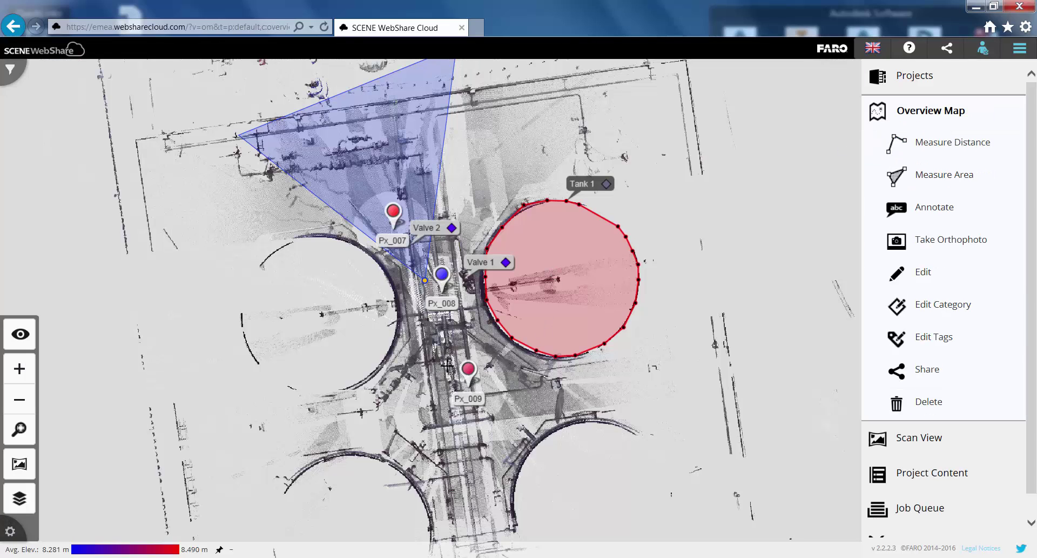
{"action": "left_click", "coordinate": [26, 341]}
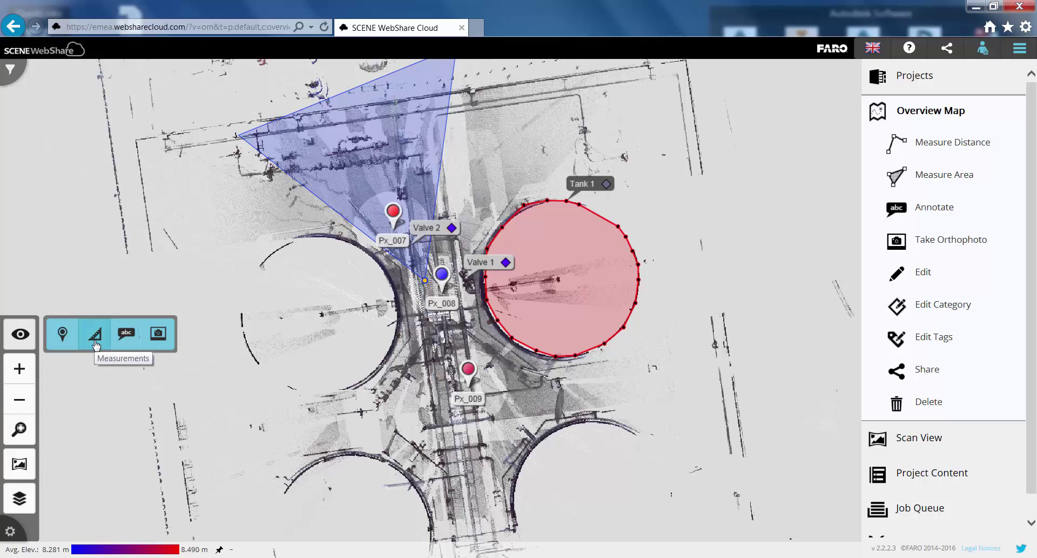
{"action": "left_click", "coordinate": [127, 346]}
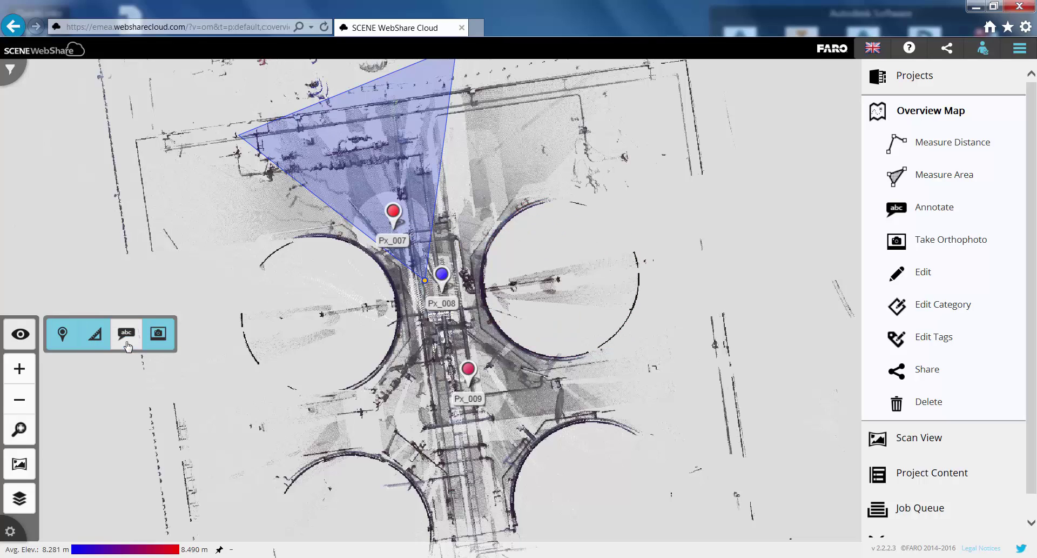
{"action": "left_click", "coordinate": [127, 346]}
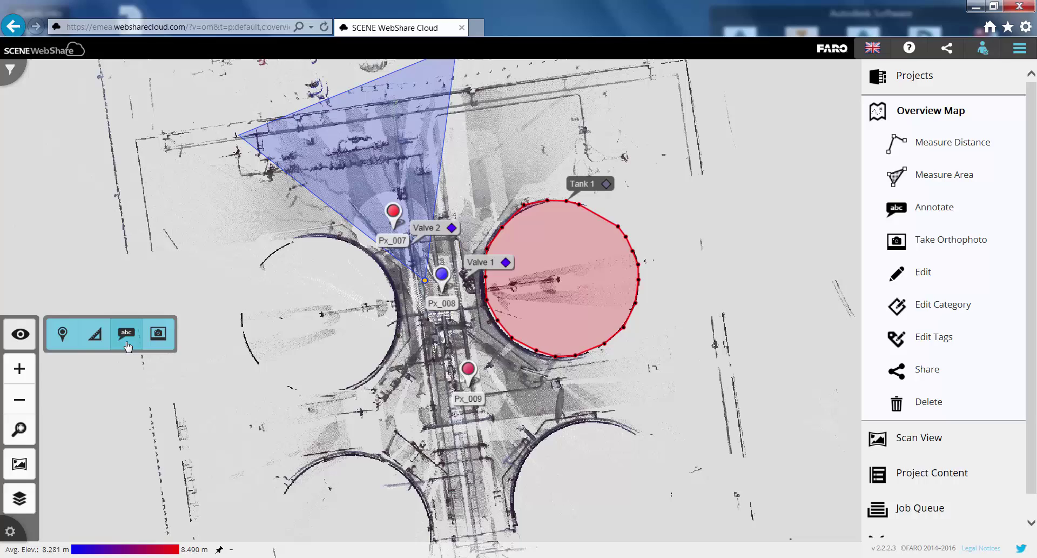
{"action": "left_click", "coordinate": [61, 341]}
{"action": "left_click", "coordinate": [61, 342]}
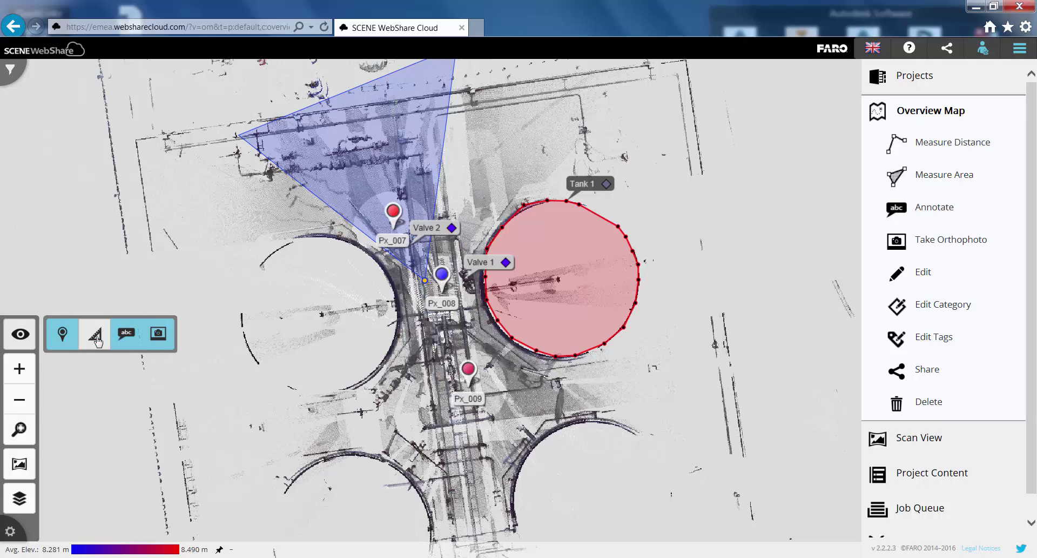
Outline the unmarked tank opposite Tank 1 with an area measurement, picking points around its whole circumference.
{"action": "scroll", "coordinate": [358, 310], "scroll_direction": "up", "scroll_amount": 3}
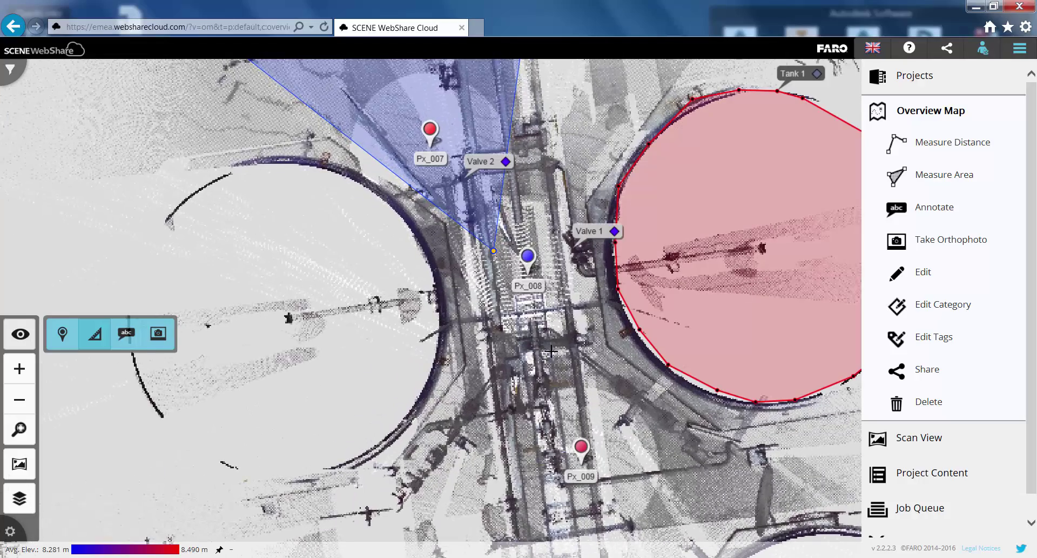
{"action": "left_click_drag", "start_coordinate": [682, 389], "coordinate": [608, 398]}
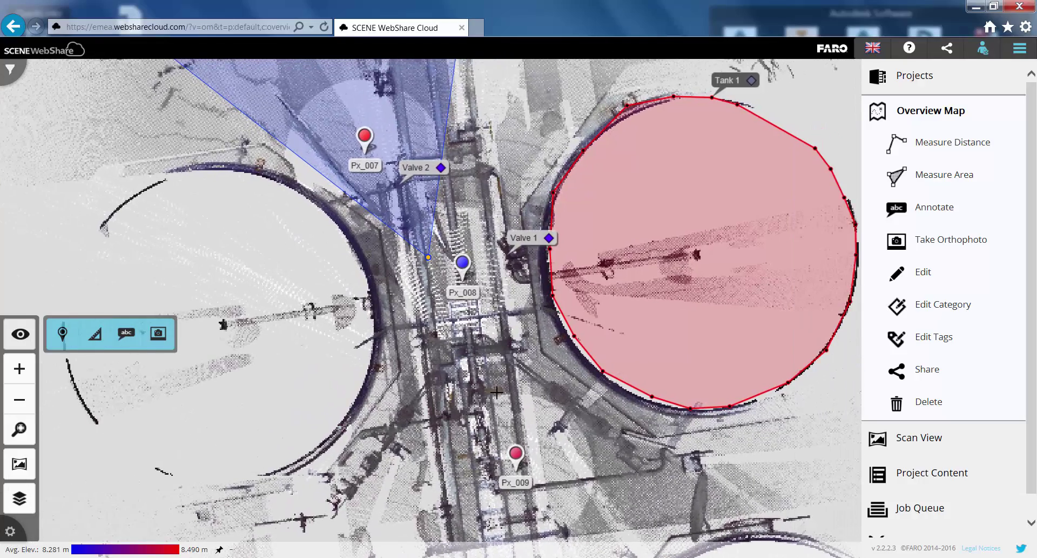
{"action": "left_click_drag", "start_coordinate": [496, 392], "coordinate": [637, 389]}
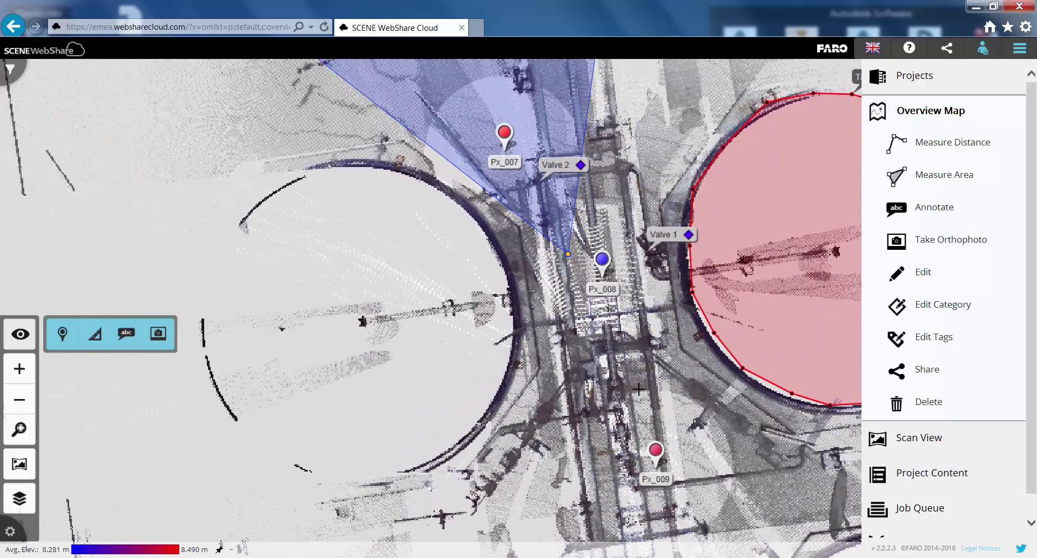
{"action": "left_click", "coordinate": [987, 187]}
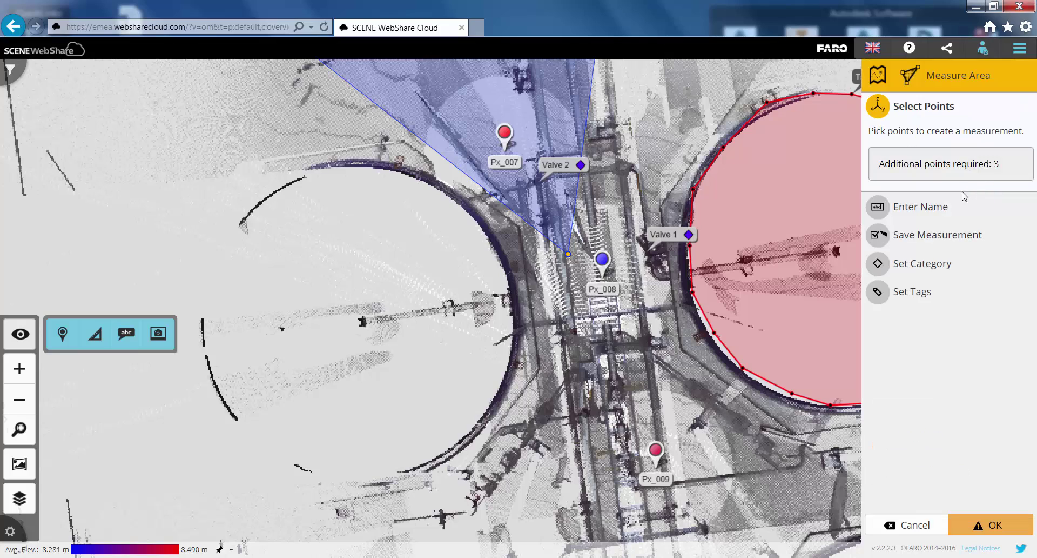
{"action": "left_click", "coordinate": [366, 167]}
{"action": "left_click", "coordinate": [431, 183]}
{"action": "left_click", "coordinate": [460, 206]}
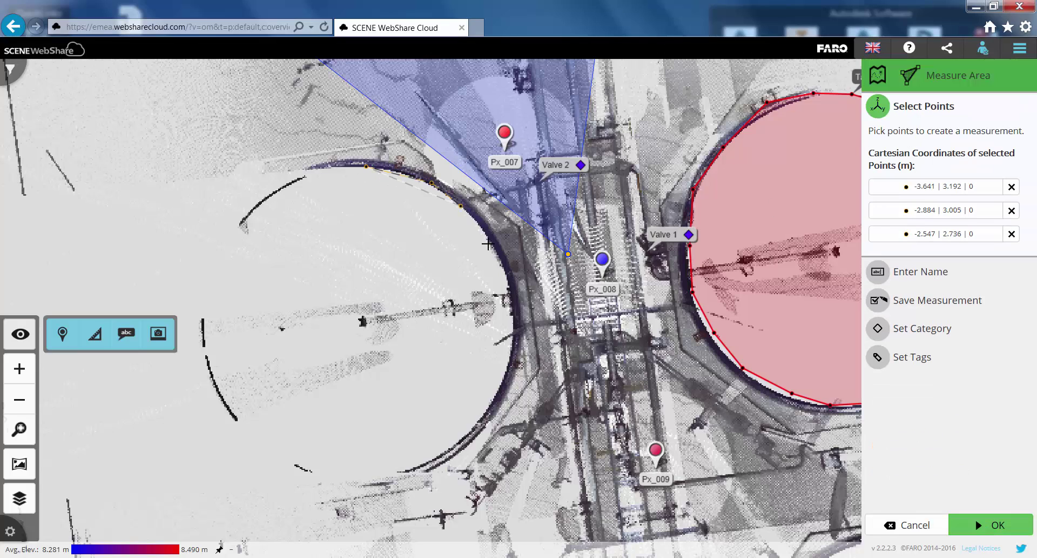
{"action": "left_click", "coordinate": [485, 236]}
{"action": "left_click", "coordinate": [510, 287]}
{"action": "left_click", "coordinate": [515, 332]}
{"action": "left_click", "coordinate": [509, 373]}
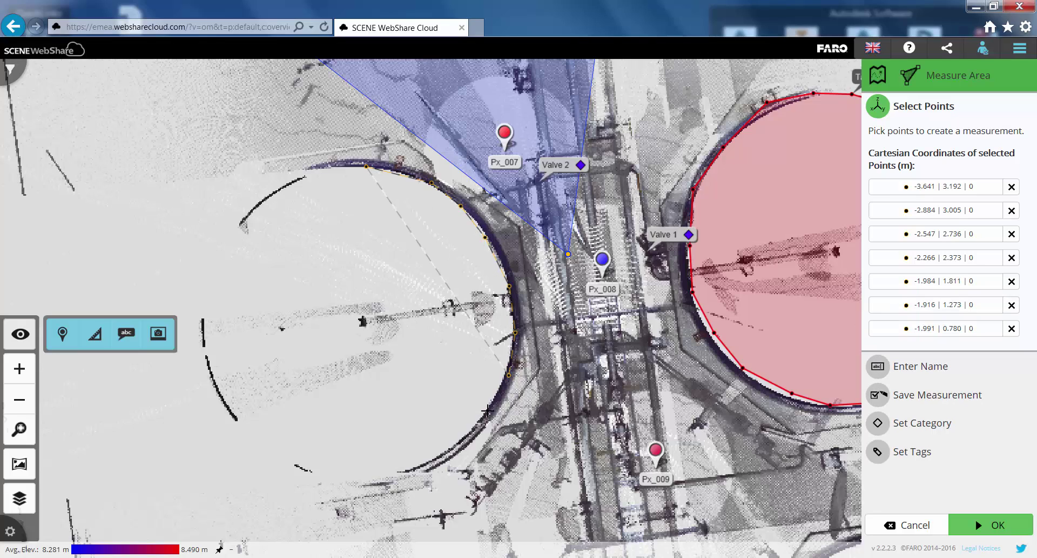
{"action": "left_click", "coordinate": [488, 410]}
{"action": "left_click", "coordinate": [466, 437]}
{"action": "left_click", "coordinate": [420, 465]}
{"action": "left_click", "coordinate": [362, 479]}
{"action": "left_click", "coordinate": [316, 471]}
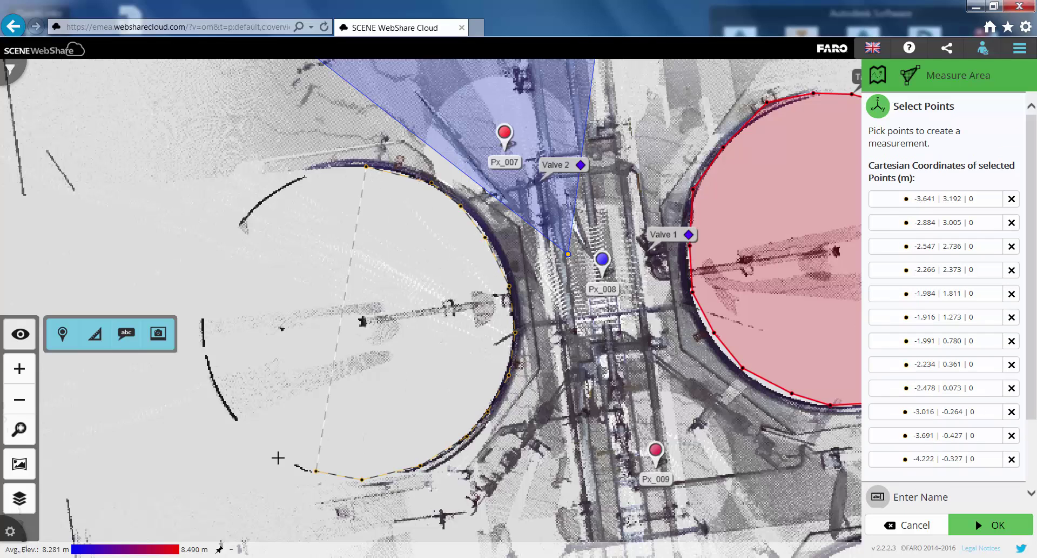
{"action": "left_click", "coordinate": [257, 436]}
{"action": "left_click", "coordinate": [233, 413]}
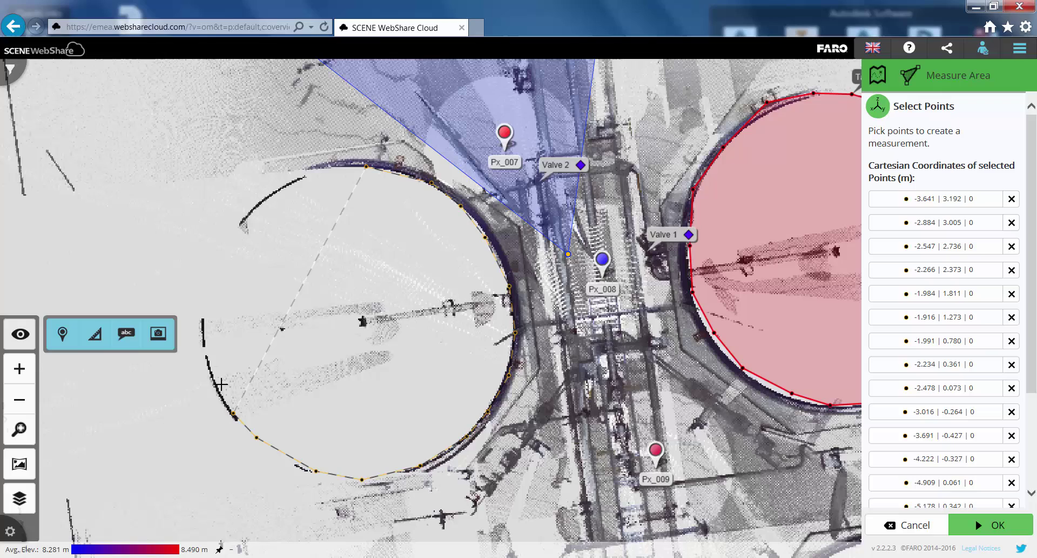
{"action": "left_click", "coordinate": [202, 326]}
{"action": "left_click", "coordinate": [232, 233]}
{"action": "left_click", "coordinate": [243, 214]}
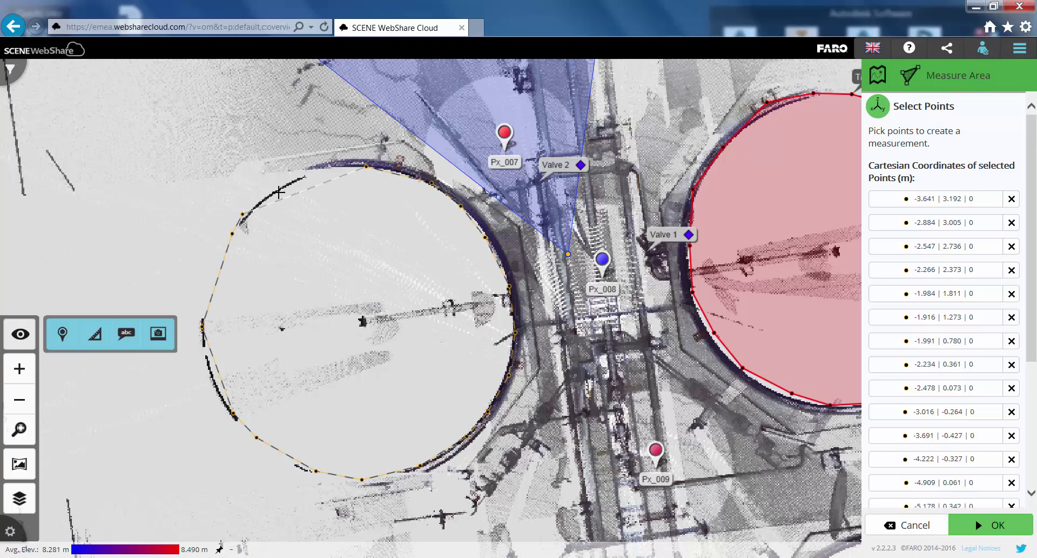
{"action": "left_click", "coordinate": [288, 183]}
{"action": "left_click", "coordinate": [336, 163]}
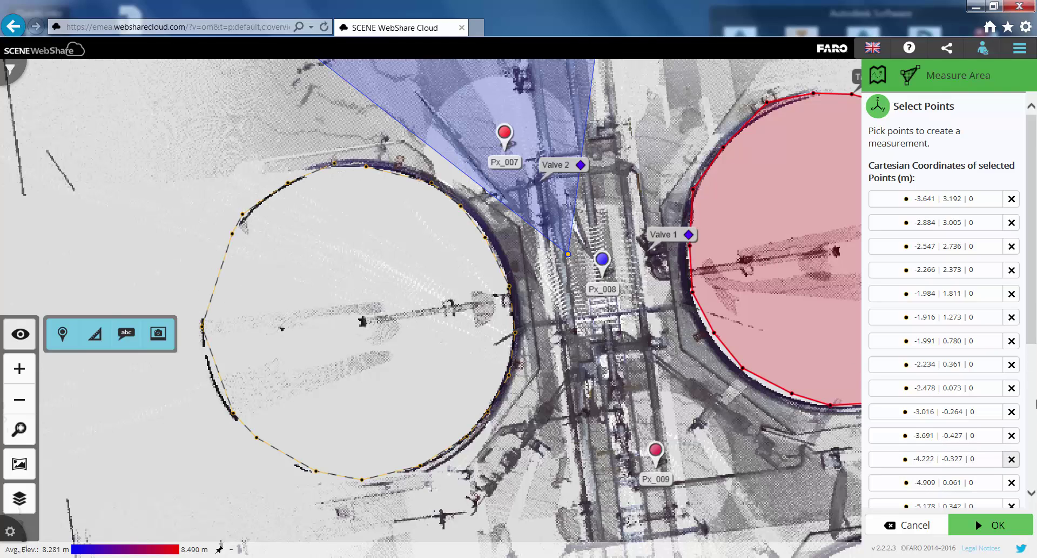
Name the area measurement "Tank 2" and make it persistent.
{"action": "left_click_drag", "start_coordinate": [1030, 311], "coordinate": [1029, 432]}
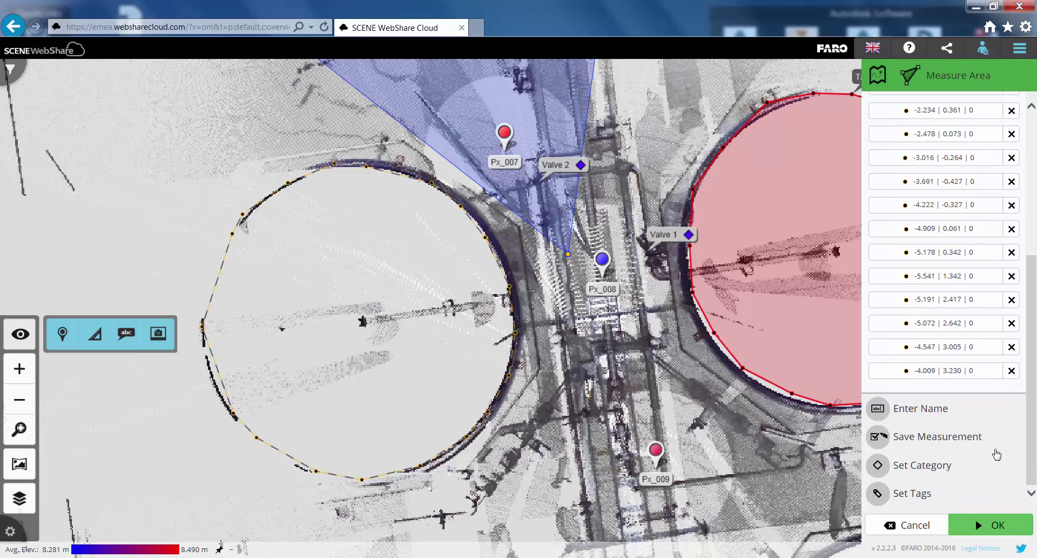
{"action": "left_click", "coordinate": [925, 413]}
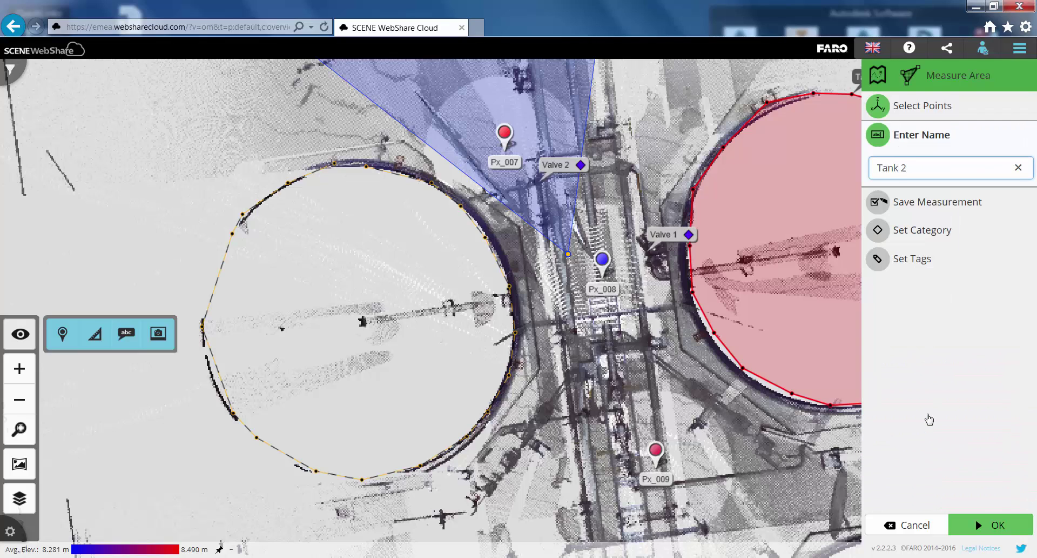
{"action": "left_click", "coordinate": [955, 205]}
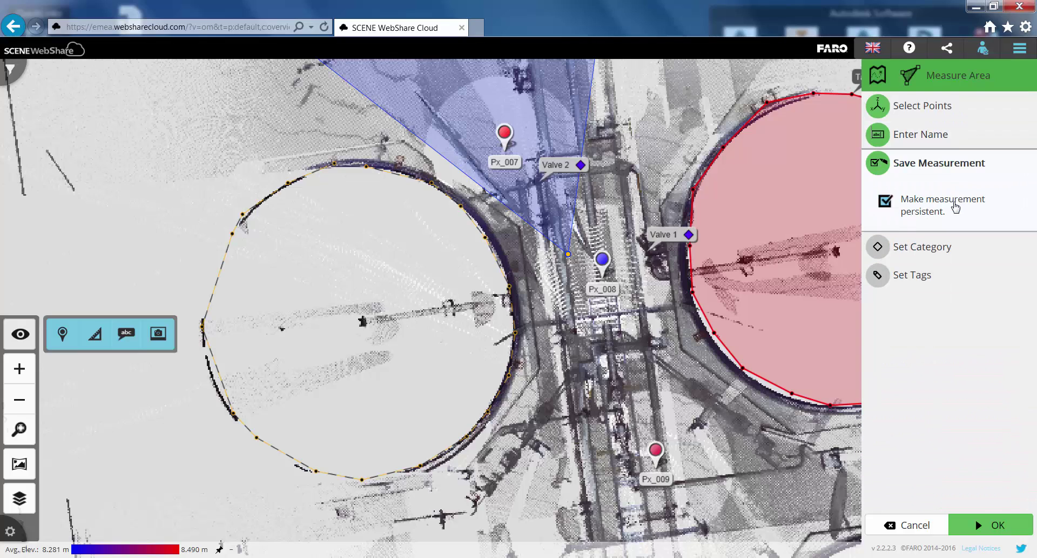
Assign the existing category "Replacements" and the tag "Tanks" to the Tank 2 area measurement and save it.
{"action": "left_click", "coordinate": [920, 260]}
{"action": "left_click", "coordinate": [917, 304]}
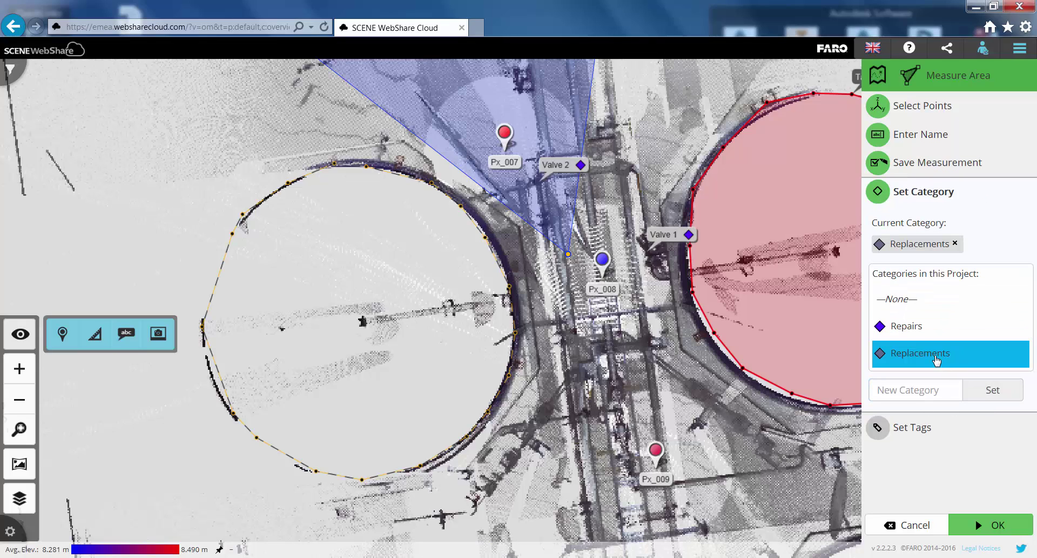
{"action": "left_click", "coordinate": [902, 430]}
{"action": "left_click", "coordinate": [901, 369]}
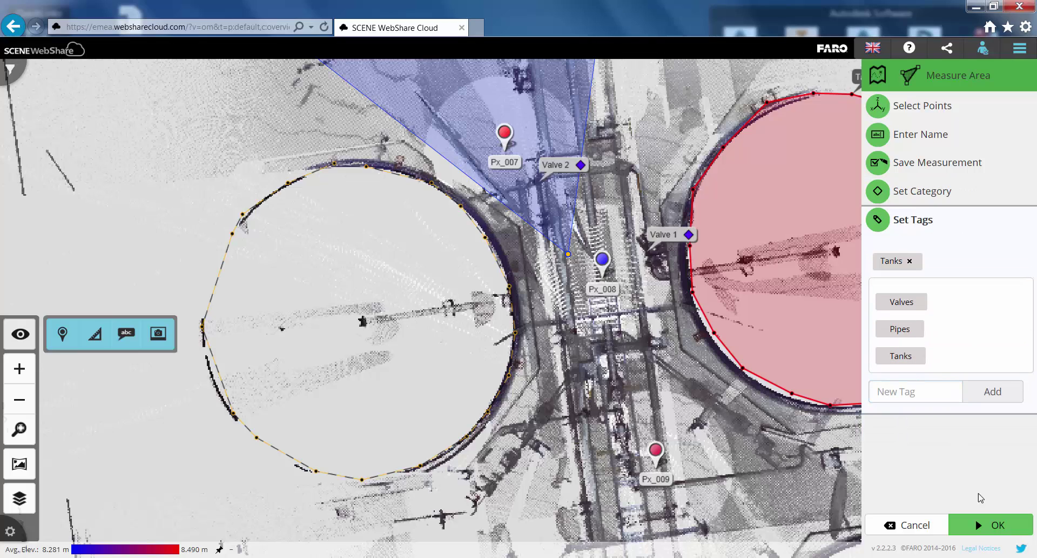
{"action": "left_click", "coordinate": [993, 527]}
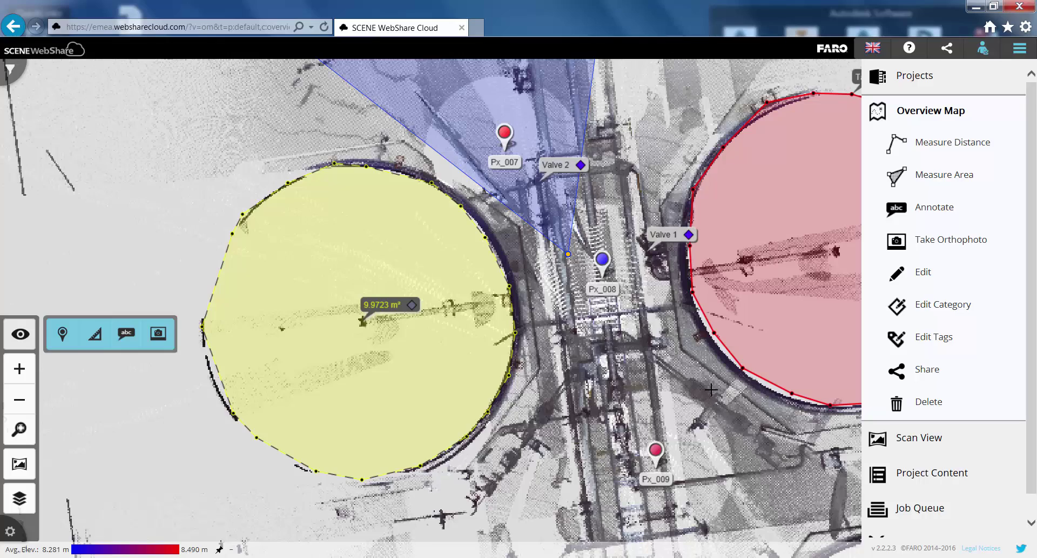
Toggle the visibility of the scan positions and the measurements on the overview map showing both tanks.
{"action": "scroll", "coordinate": [678, 392], "scroll_direction": "down", "scroll_amount": 3}
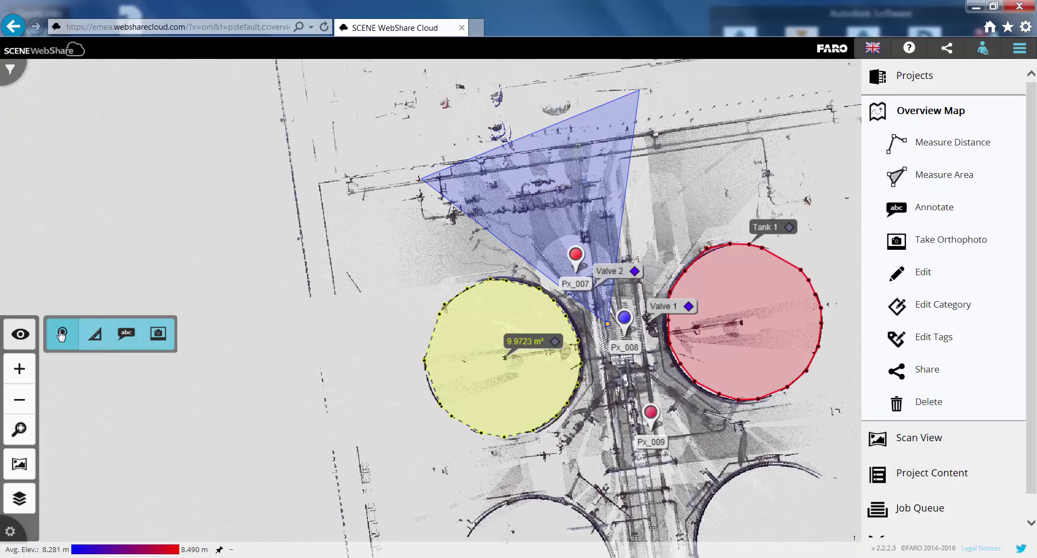
{"action": "left_click", "coordinate": [62, 334]}
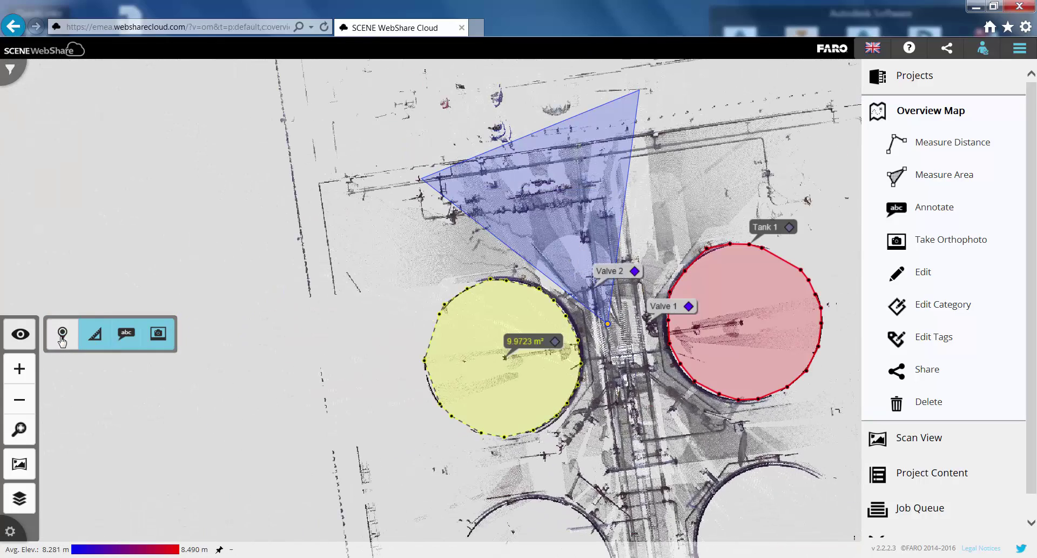
{"action": "left_click", "coordinate": [62, 337]}
{"action": "left_click", "coordinate": [96, 339]}
{"action": "left_click", "coordinate": [95, 339]}
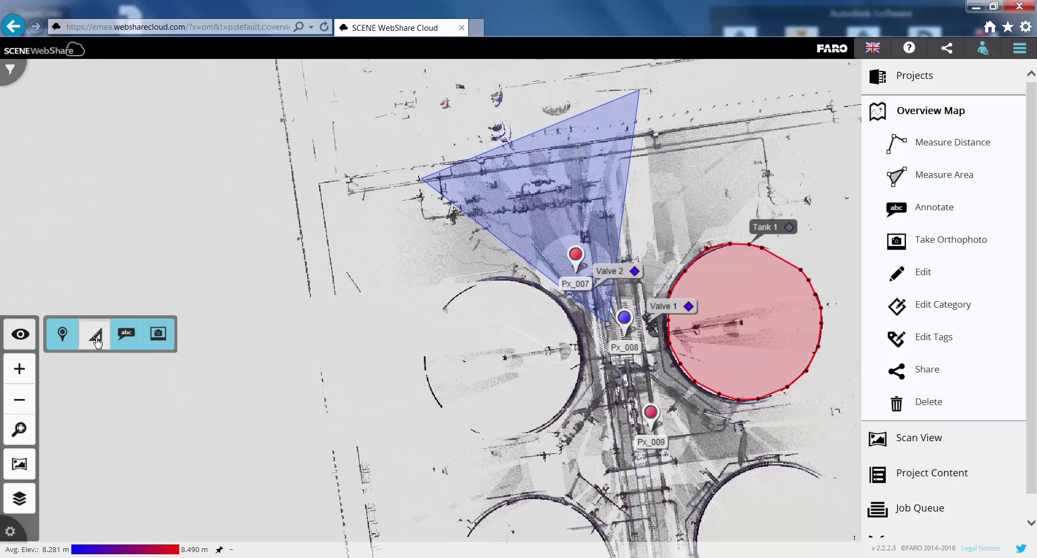
Start a facade view orthophoto, define its image plane by two points across the pipework beyond the tanks, and set the camera on the tank side.
{"action": "left_click_drag", "start_coordinate": [574, 480], "coordinate": [500, 472]}
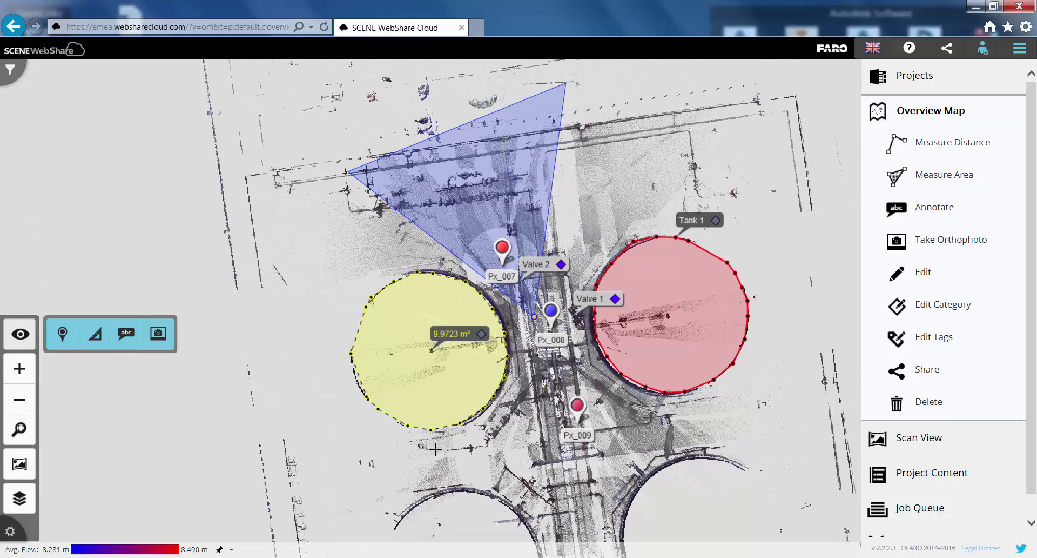
{"action": "left_click_drag", "start_coordinate": [545, 445], "coordinate": [476, 404]}
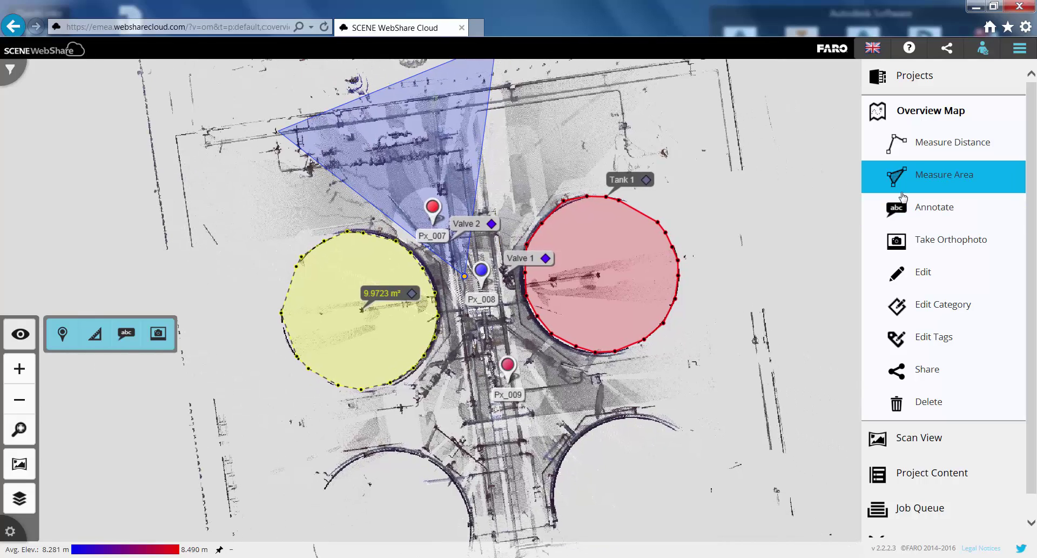
{"action": "left_click", "coordinate": [937, 241]}
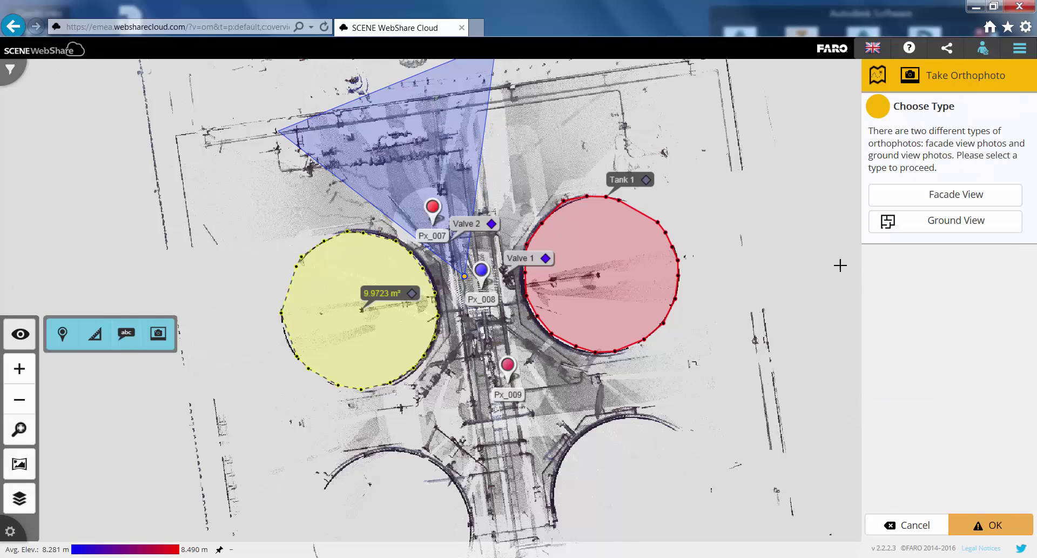
{"action": "left_click", "coordinate": [954, 200]}
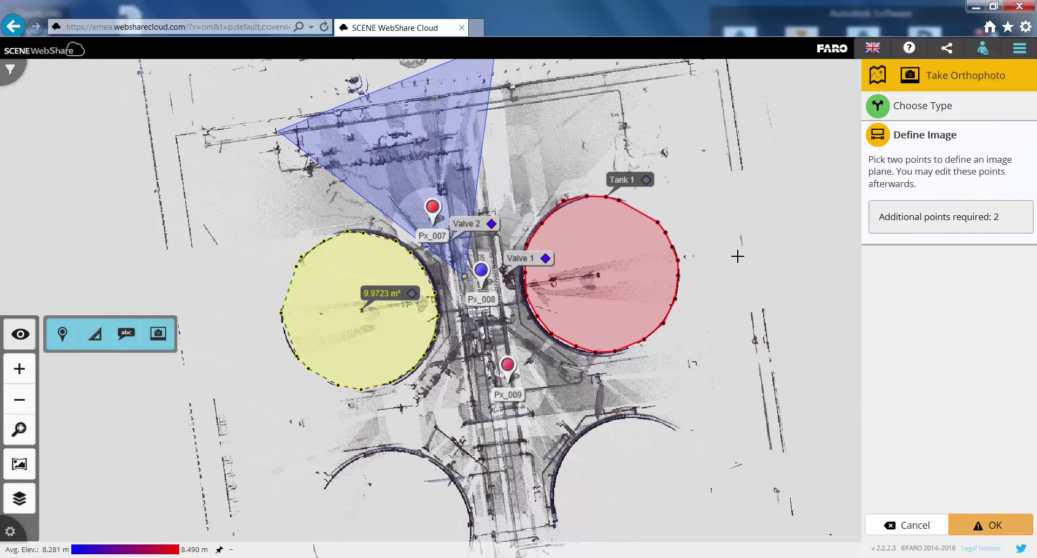
{"action": "left_click", "coordinate": [268, 198]}
{"action": "left_click", "coordinate": [514, 165]}
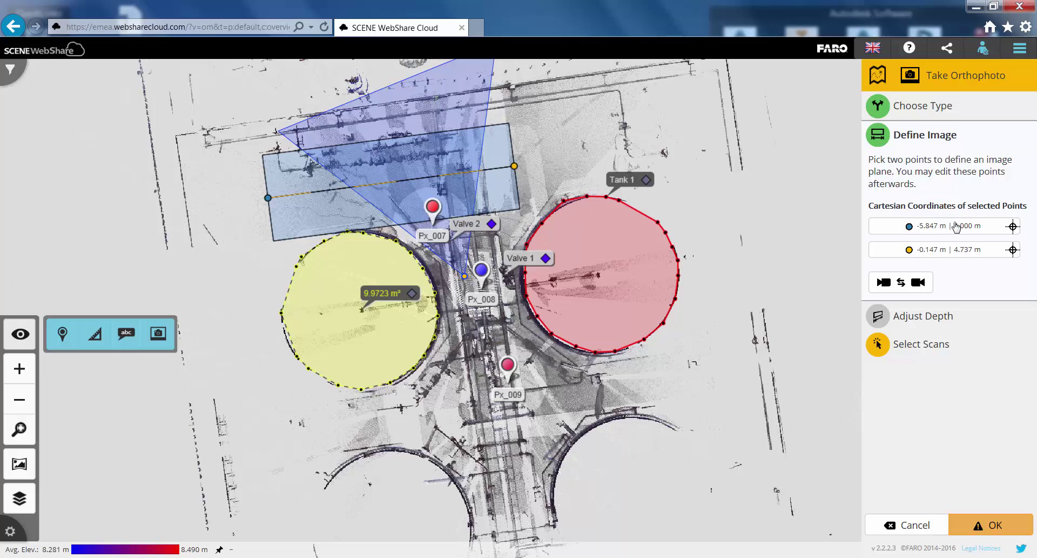
{"action": "left_click", "coordinate": [902, 282]}
{"action": "left_click", "coordinate": [906, 284]}
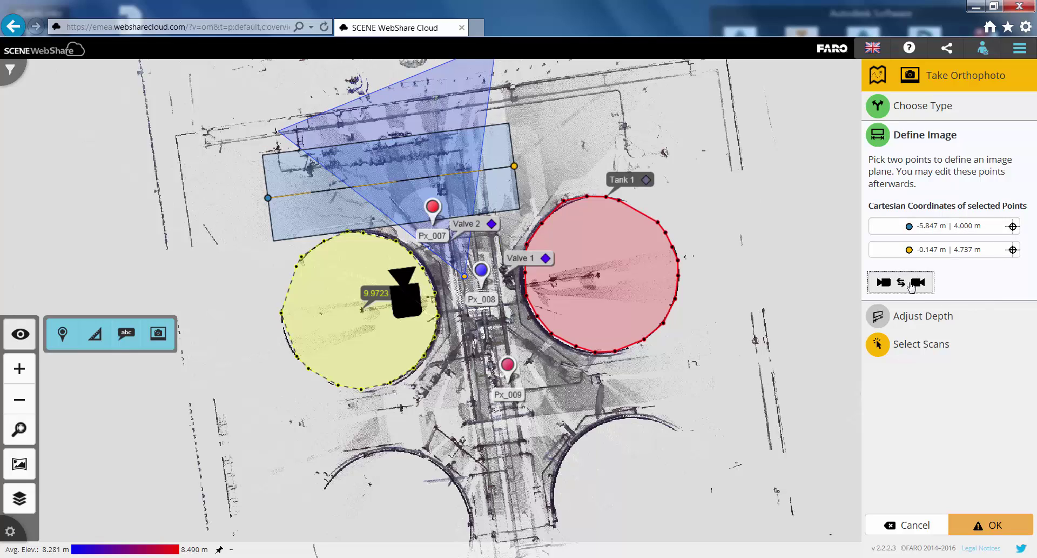
Set the orthophoto's depth to 1.5 m behind the image plane and 0 m in front of it.
{"action": "left_click", "coordinate": [919, 318]}
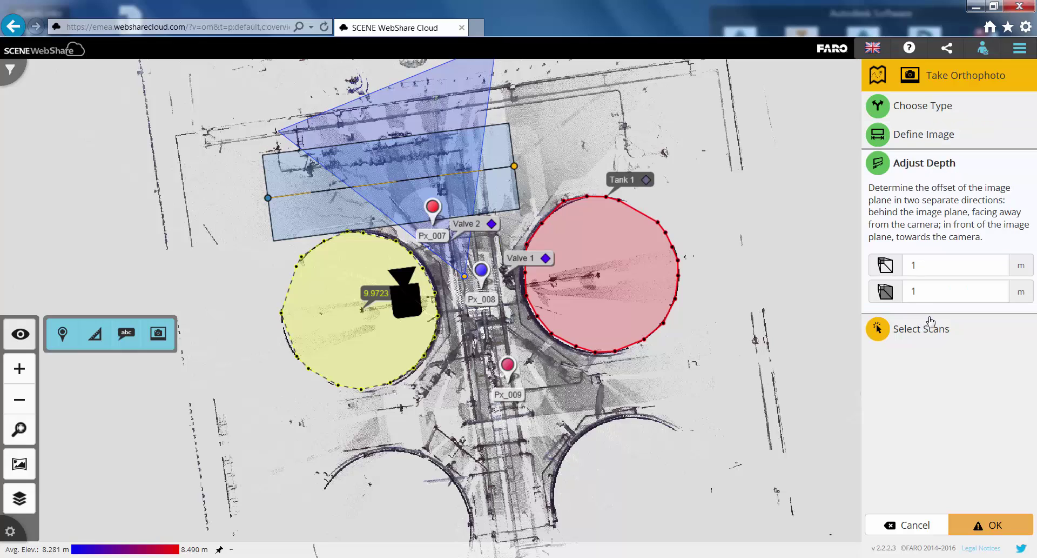
{"action": "left_click", "coordinate": [928, 289]}
{"action": "type", "text": "0"}
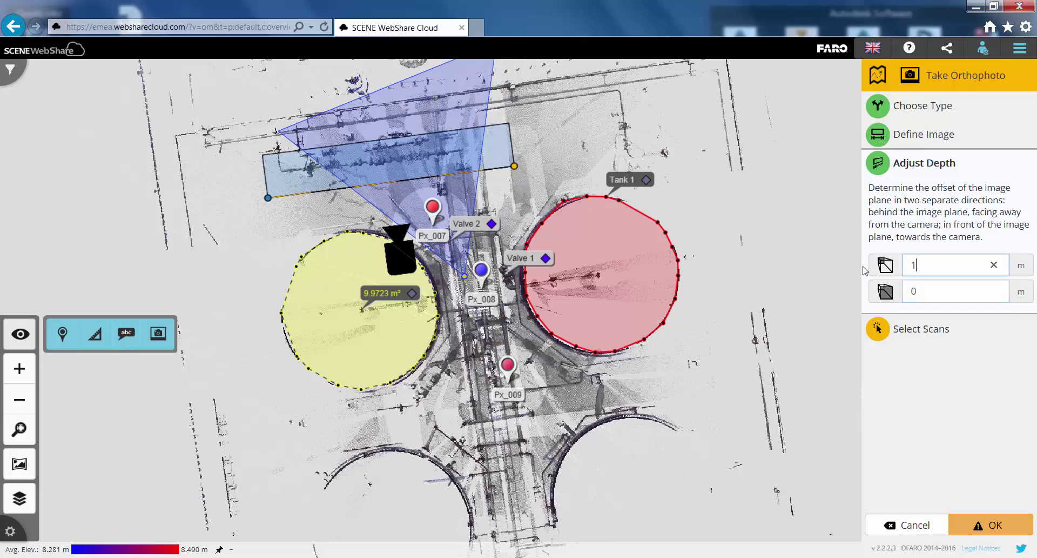
{"action": "key", "text": "shift+Tab"}
{"action": "type", "text": "1.5"}
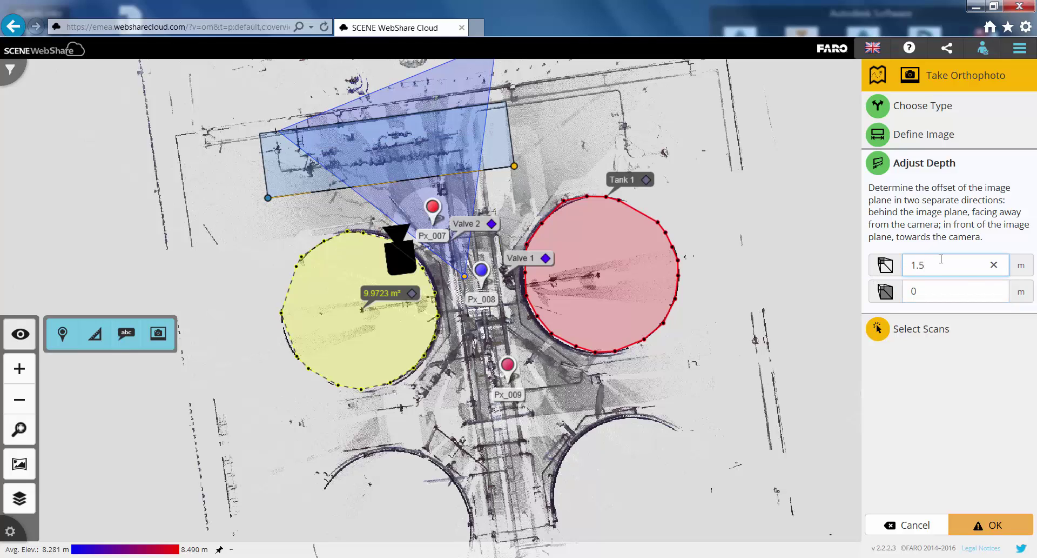
Select the scans Px_007 and Px_008 as the sources for the orthophoto.
{"action": "left_click", "coordinate": [940, 330]}
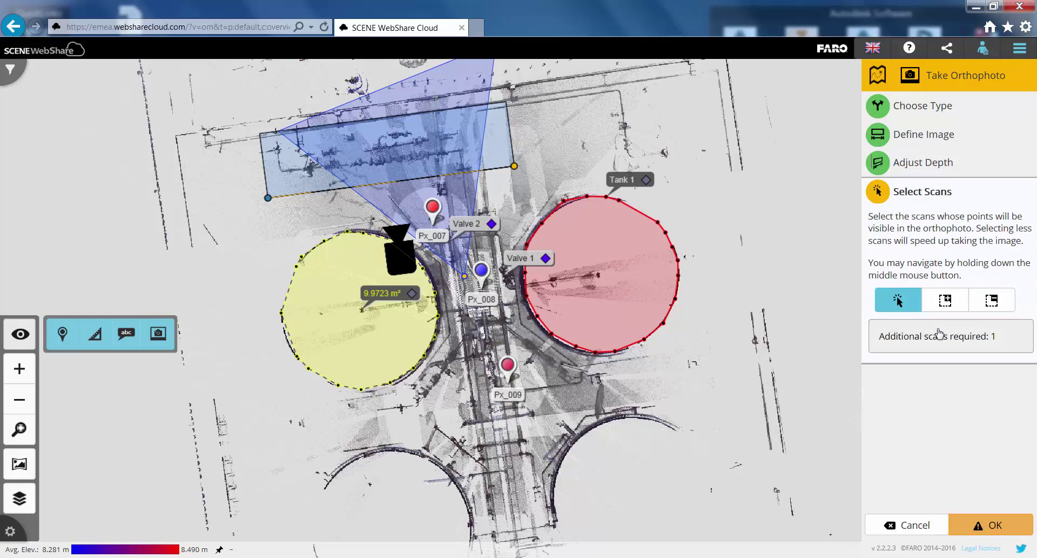
{"action": "left_click", "coordinate": [433, 209]}
{"action": "left_click", "coordinate": [481, 272]}
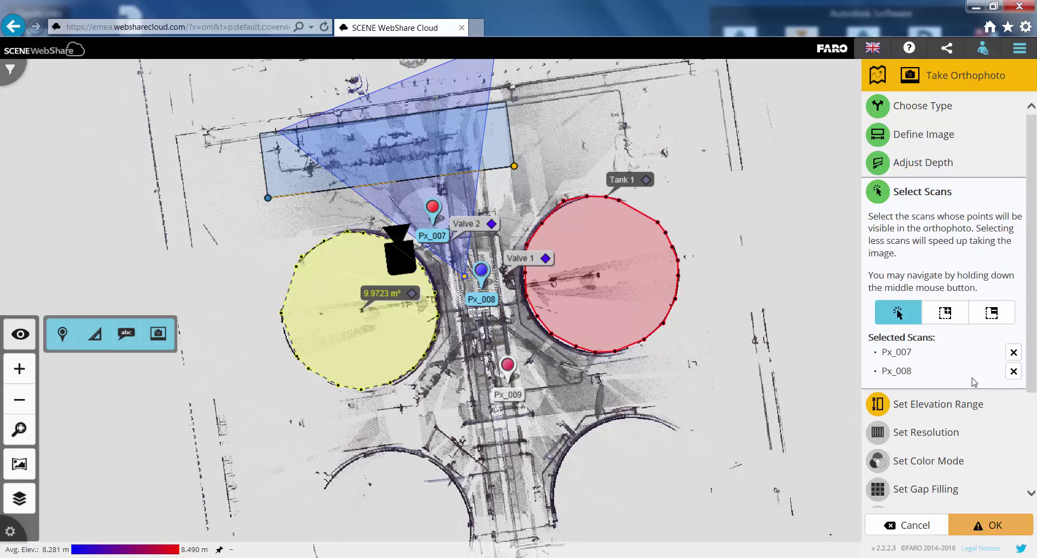
Set the orthophoto's resolution to 250 px/m, keeping the default elevation range, the preferred color mode and gap filling.
{"action": "left_click", "coordinate": [953, 409]}
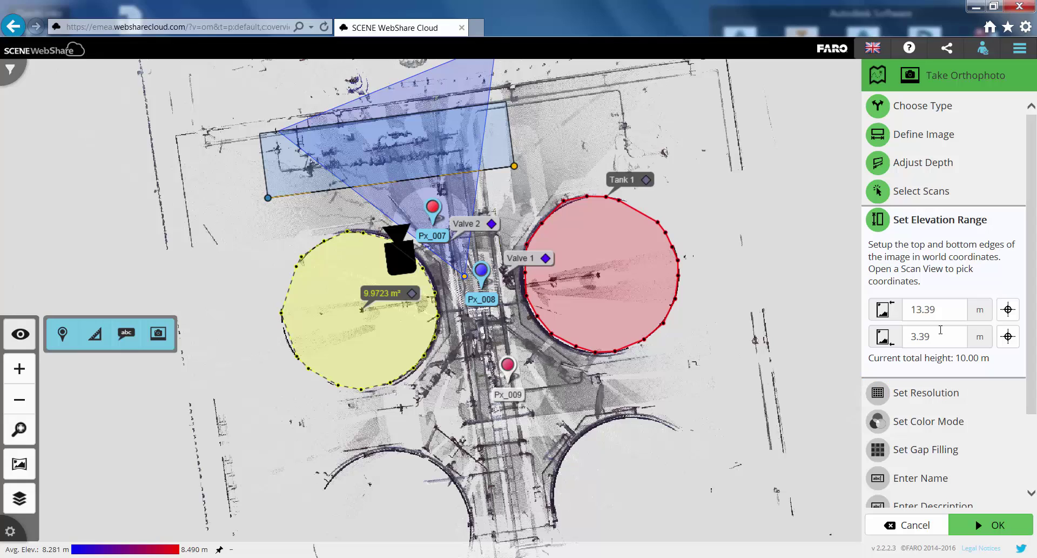
{"action": "scroll", "coordinate": [1029, 260], "scroll_direction": "down", "scroll_amount": 3}
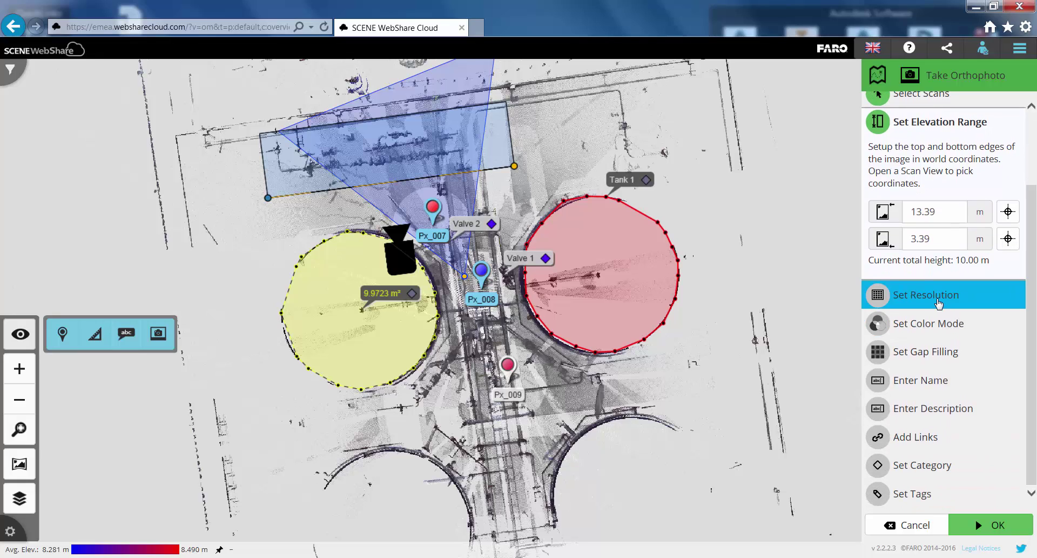
{"action": "left_click", "coordinate": [939, 302]}
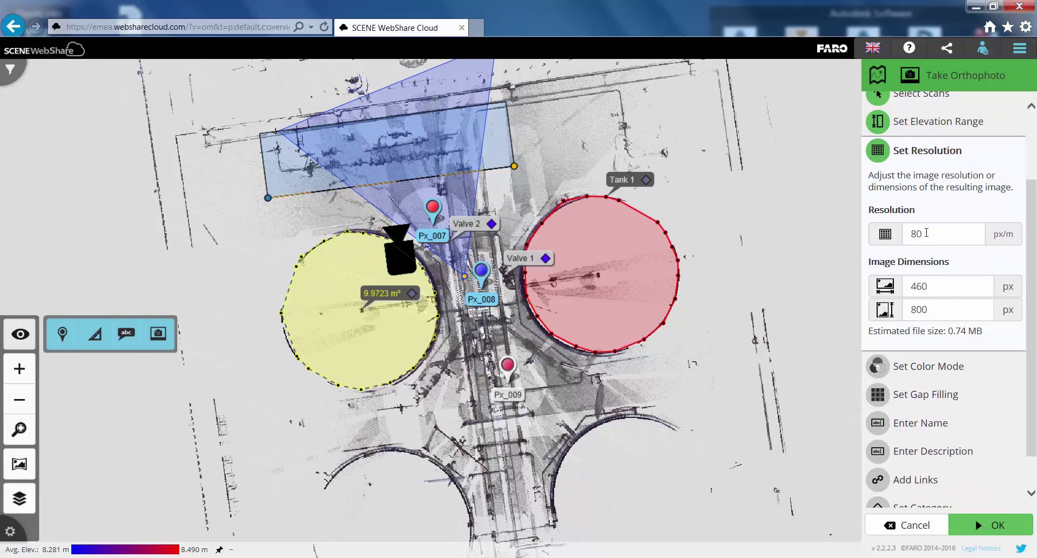
{"action": "left_click", "coordinate": [887, 233]}
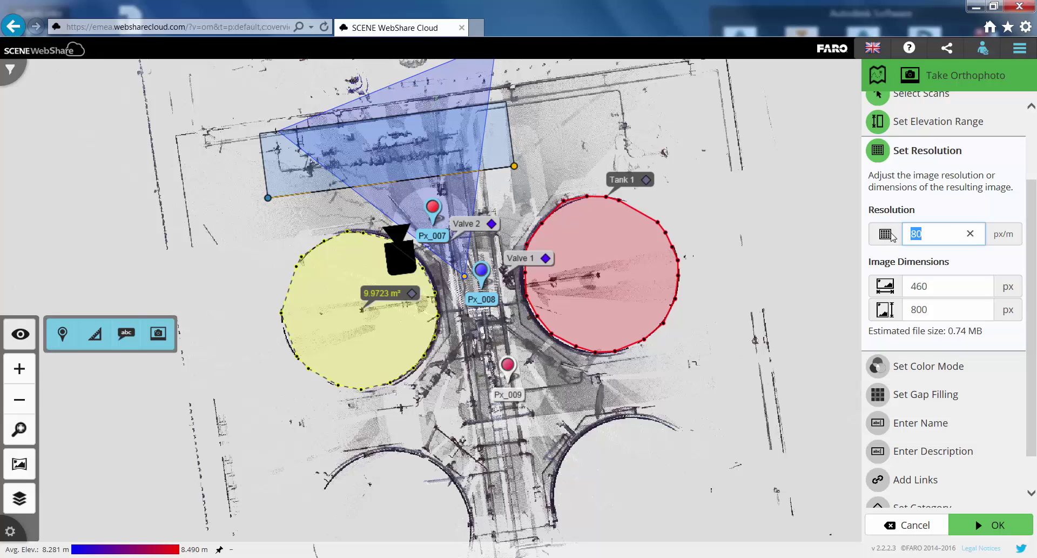
{"action": "type", "text": "250"}
{"action": "left_click", "coordinate": [928, 368]}
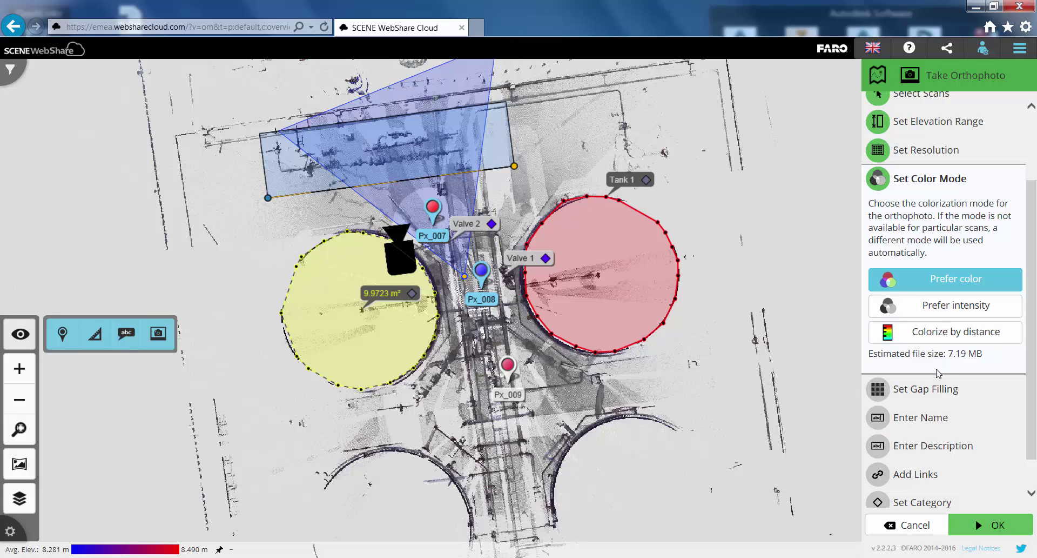
{"action": "left_click", "coordinate": [938, 394]}
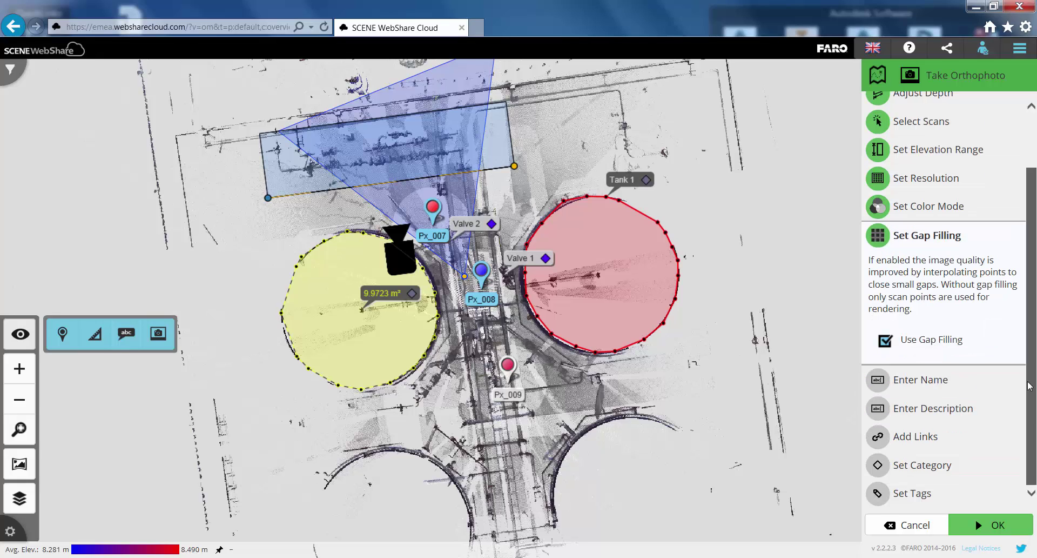
Name the orthophoto "Pipe Spool" and enter the description "Pipe Spool for Inspection".
{"action": "left_click", "coordinate": [937, 383]}
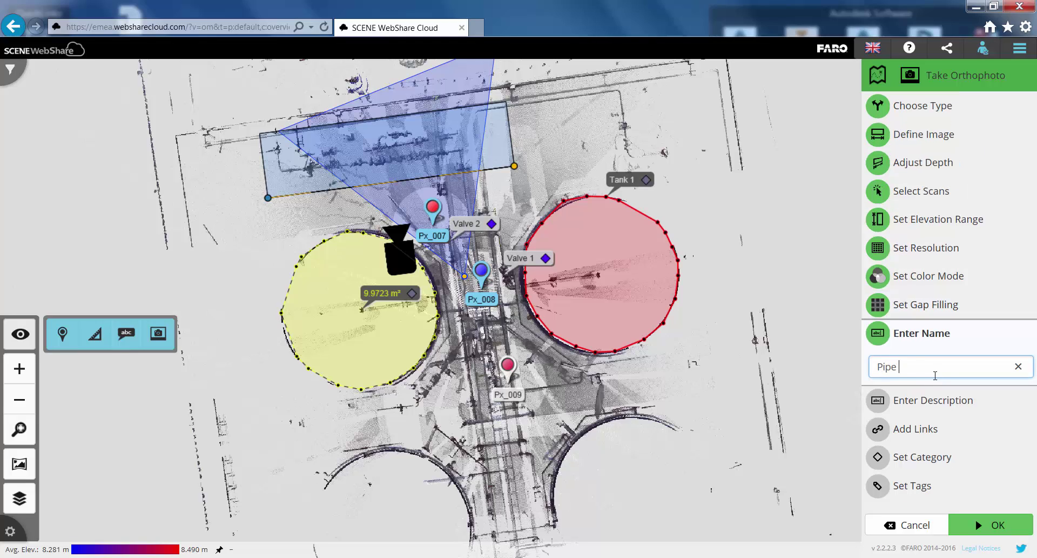
{"action": "key", "text": "BackSpace"}
{"action": "key", "text": "BackSpace"}
{"action": "key", "text": "BackSpace"}
{"action": "key", "text": "BackSpace"}
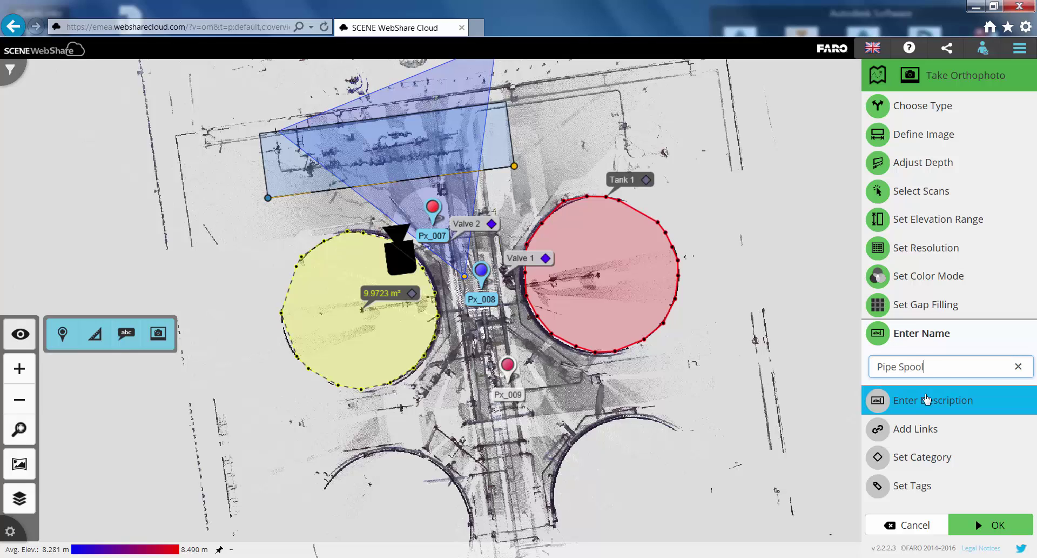
{"action": "left_click", "coordinate": [927, 399]}
{"action": "type", "text": "P"}
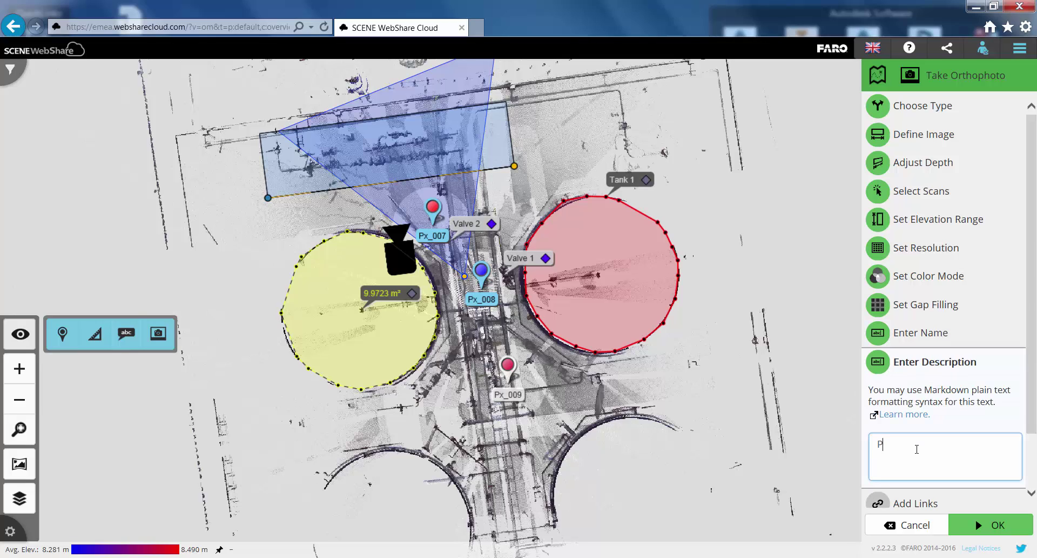
{"action": "type", "text": "ipe Spool for Inspection"}
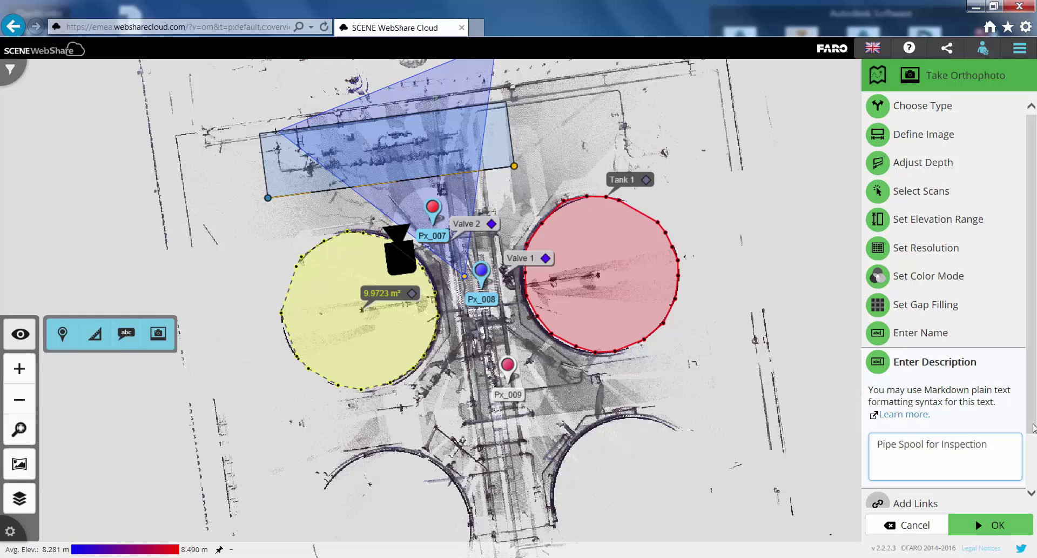
Assign the existing category "Repairs" and the tag "Pipes" to the orthophoto without adding links, and create it.
{"action": "scroll", "coordinate": [923, 459], "scroll_direction": "down", "scroll_amount": 1}
{"action": "left_click", "coordinate": [919, 437]}
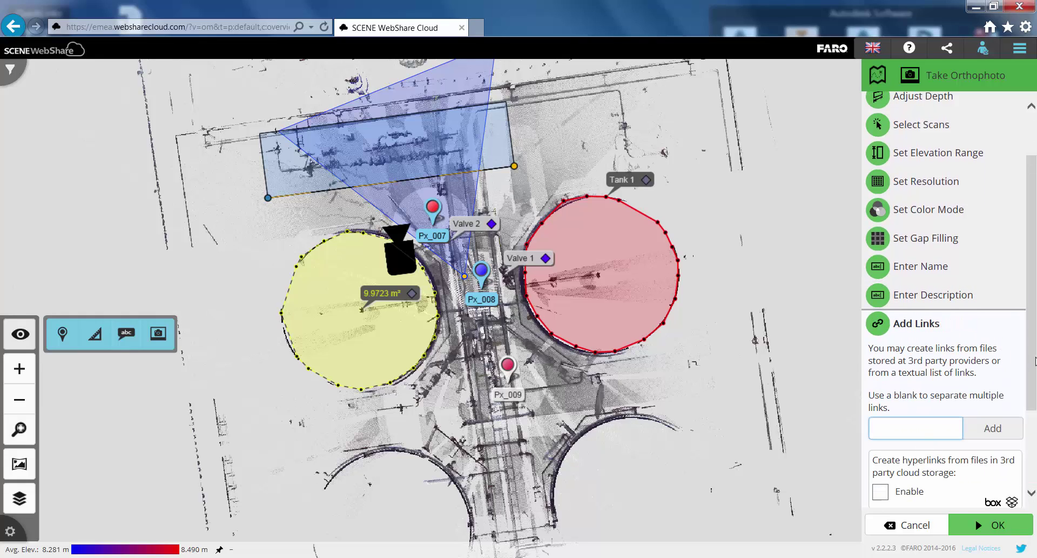
{"action": "scroll", "coordinate": [923, 454], "scroll_direction": "down", "scroll_amount": 1}
{"action": "left_click", "coordinate": [959, 464]}
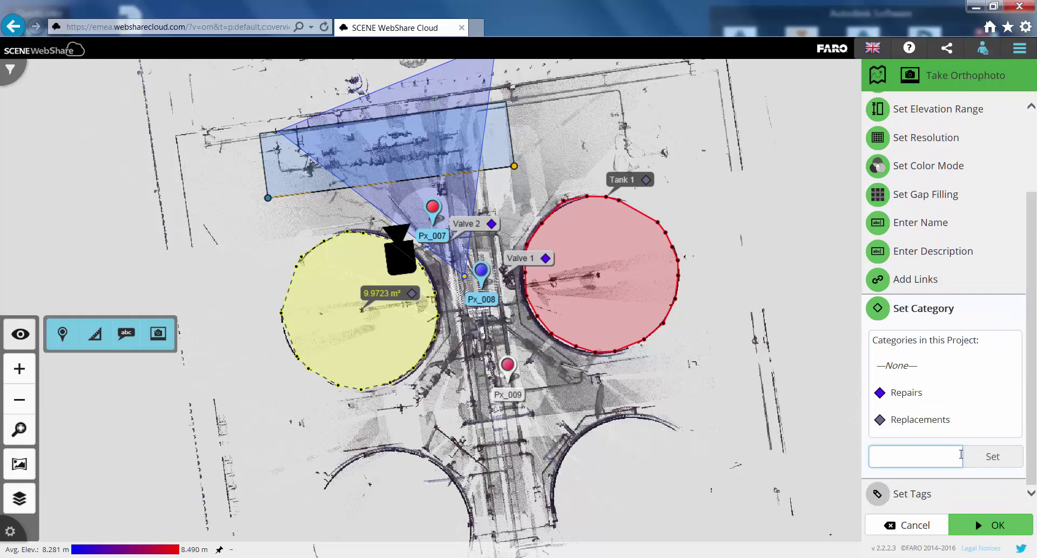
{"action": "left_click", "coordinate": [906, 393]}
{"action": "scroll", "coordinate": [1029, 475], "scroll_direction": "down", "scroll_amount": 1}
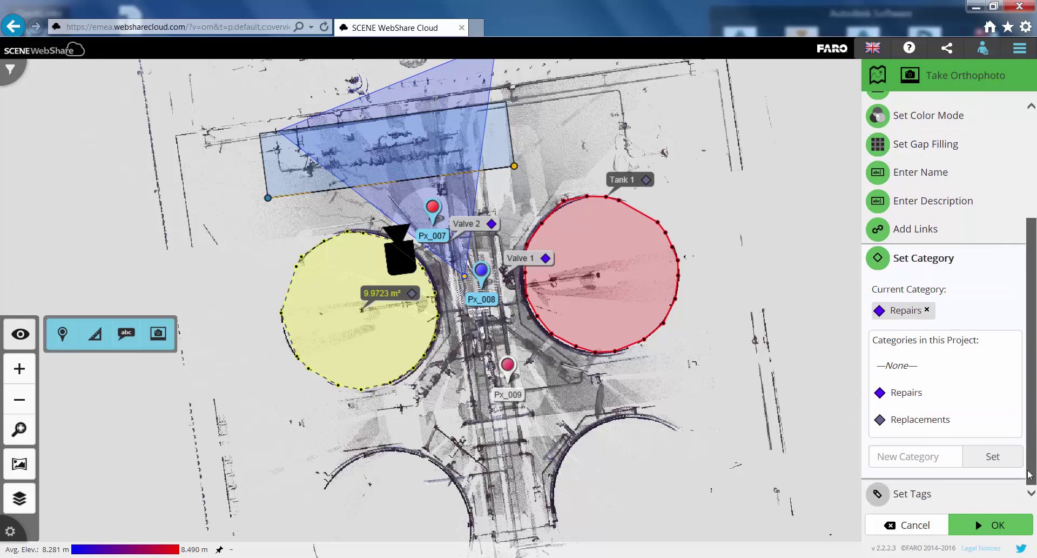
{"action": "left_click", "coordinate": [913, 493]}
{"action": "left_click", "coordinate": [908, 448]}
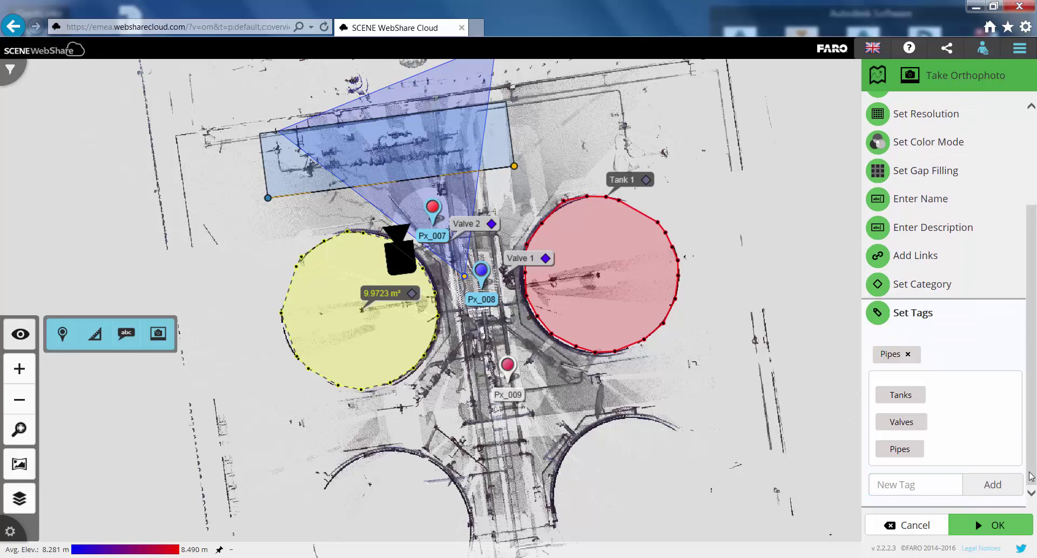
{"action": "left_click", "coordinate": [995, 526]}
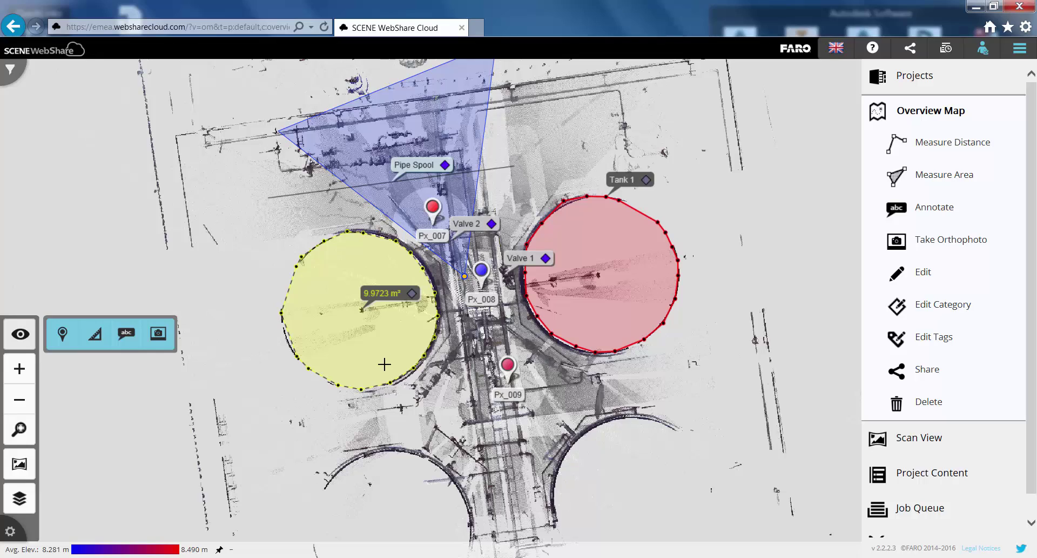
Review the project content lists of scans, annotations, measurements and orthophotos with their categories and tags.
{"action": "left_click", "coordinate": [932, 474]}
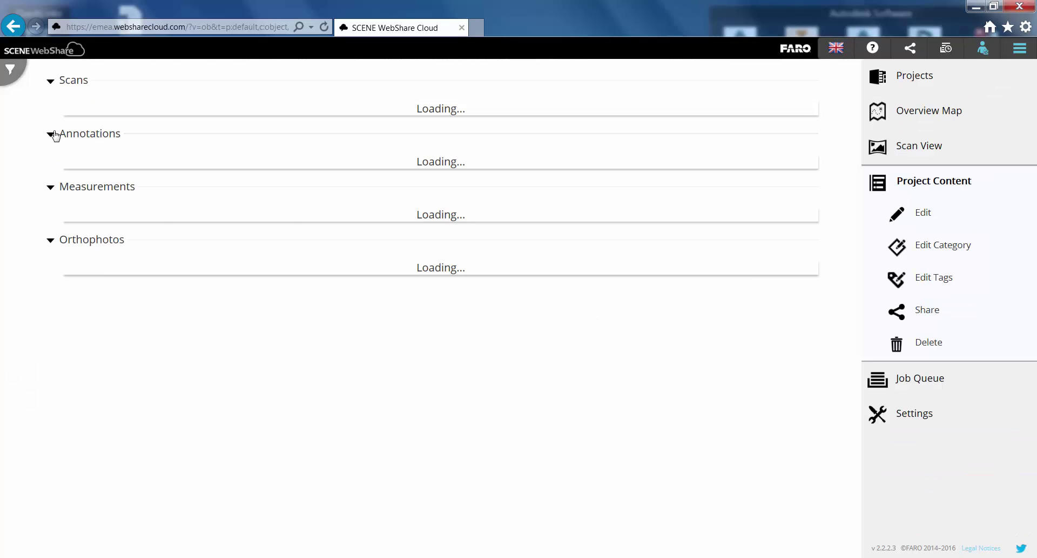
{"action": "scroll", "coordinate": [117, 330], "scroll_direction": "down", "scroll_amount": 3}
{"action": "scroll", "coordinate": [120, 366], "scroll_direction": "down", "scroll_amount": 4}
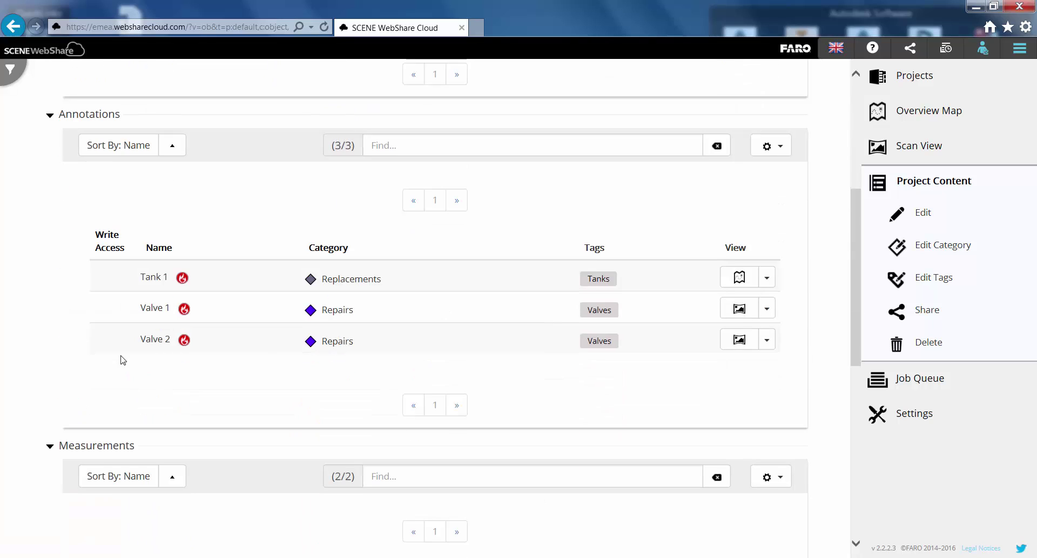
{"action": "scroll", "coordinate": [90, 432], "scroll_direction": "down", "scroll_amount": 4}
{"action": "scroll", "coordinate": [133, 400], "scroll_direction": "down", "scroll_amount": 3}
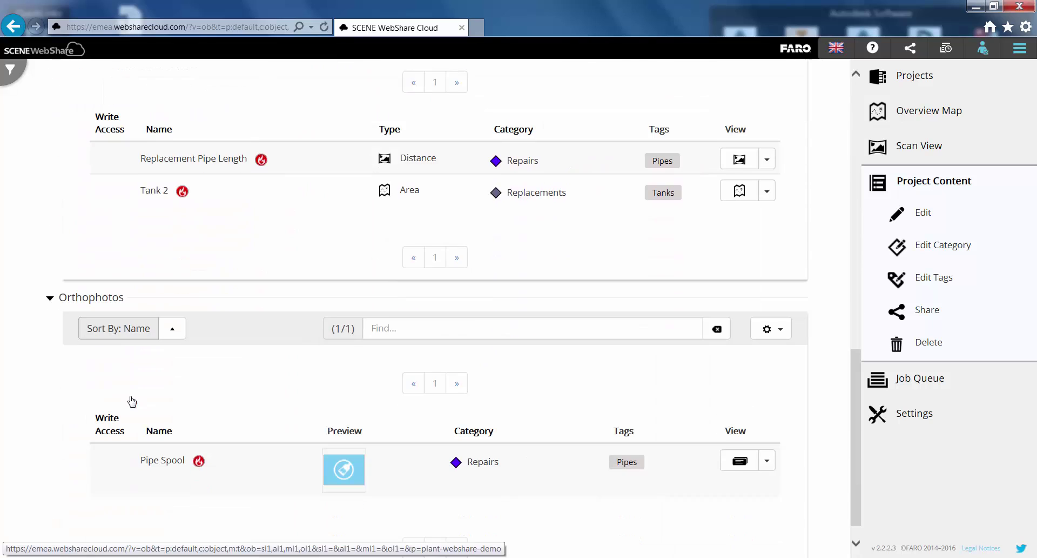
{"action": "scroll", "coordinate": [132, 400], "scroll_direction": "up", "scroll_amount": 7}
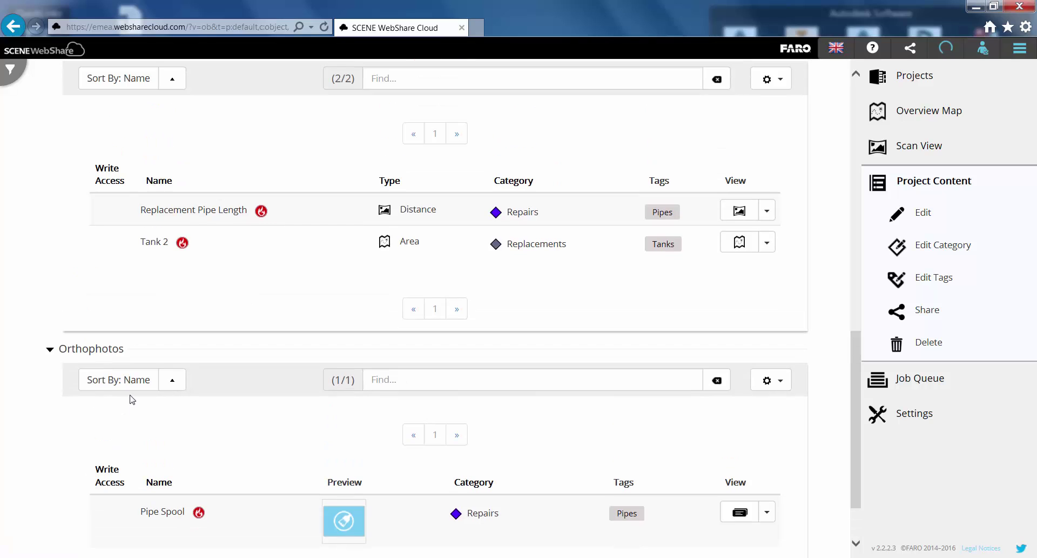
{"action": "scroll", "coordinate": [131, 400], "scroll_direction": "up", "scroll_amount": 7}
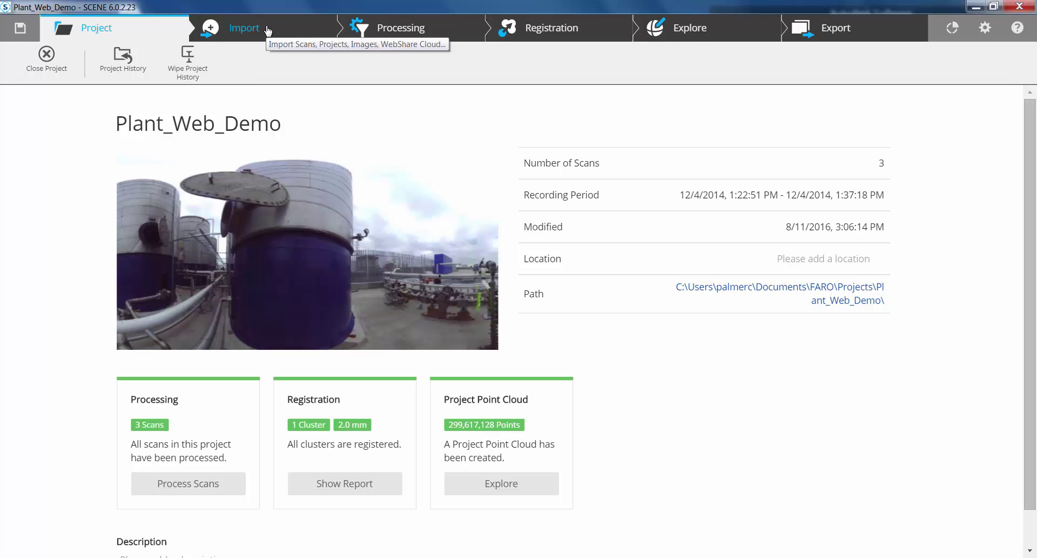
Switch to the Plant_Web_Demo project in SCENE, open its 3D exploration view and move in between the two tanks.
{"action": "left_click", "coordinate": [689, 27]}
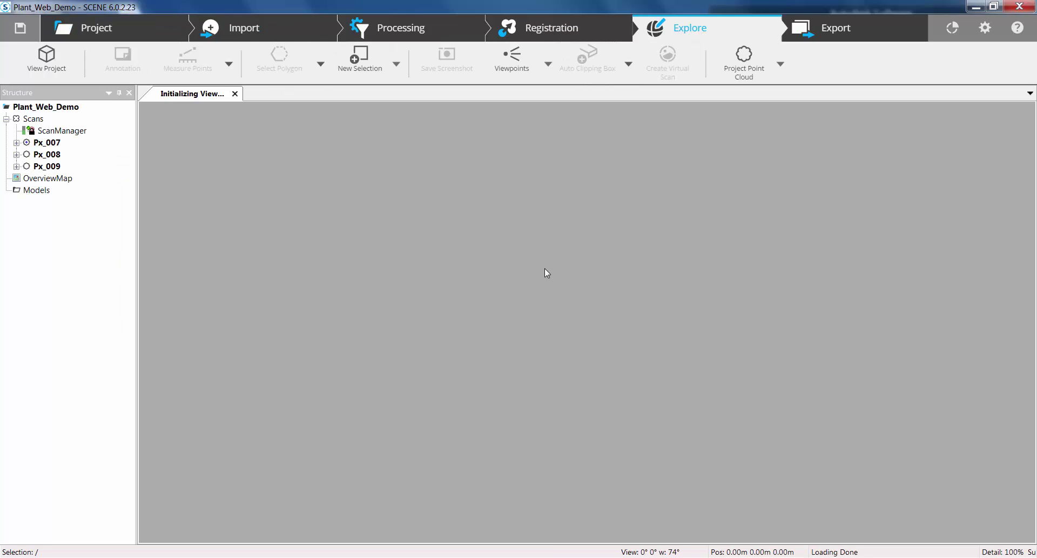
{"action": "scroll", "coordinate": [559, 413], "scroll_direction": "down", "scroll_amount": 5}
{"action": "scroll", "coordinate": [559, 413], "scroll_direction": "up", "scroll_amount": 1}
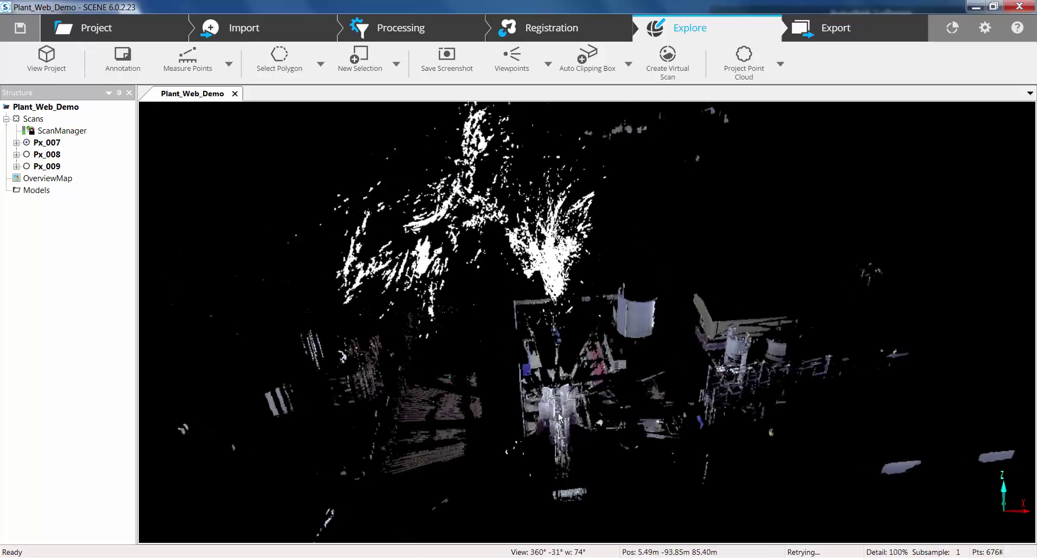
{"action": "scroll", "coordinate": [558, 415], "scroll_direction": "up", "scroll_amount": 10}
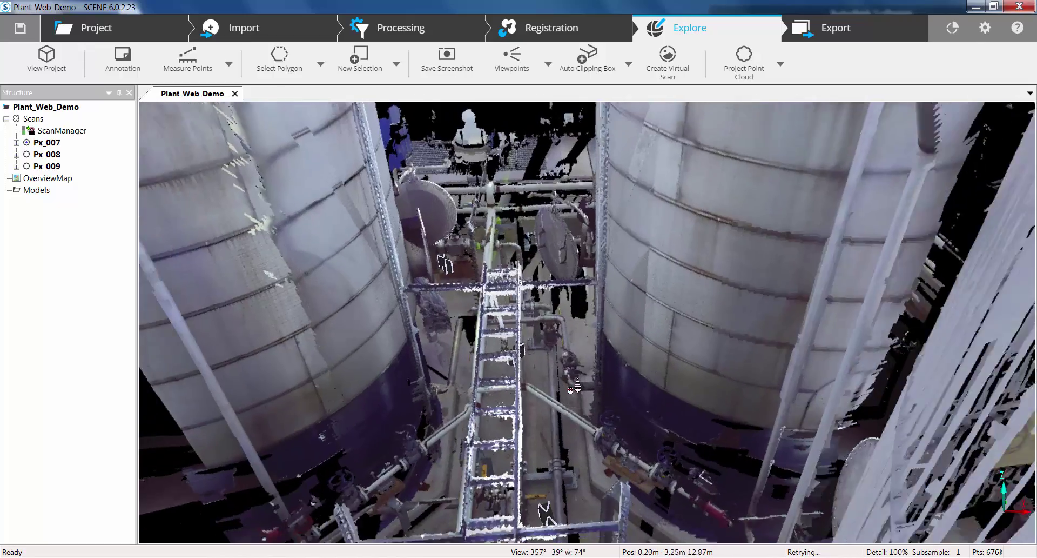
{"action": "scroll", "coordinate": [577, 384], "scroll_direction": "up", "scroll_amount": 8}
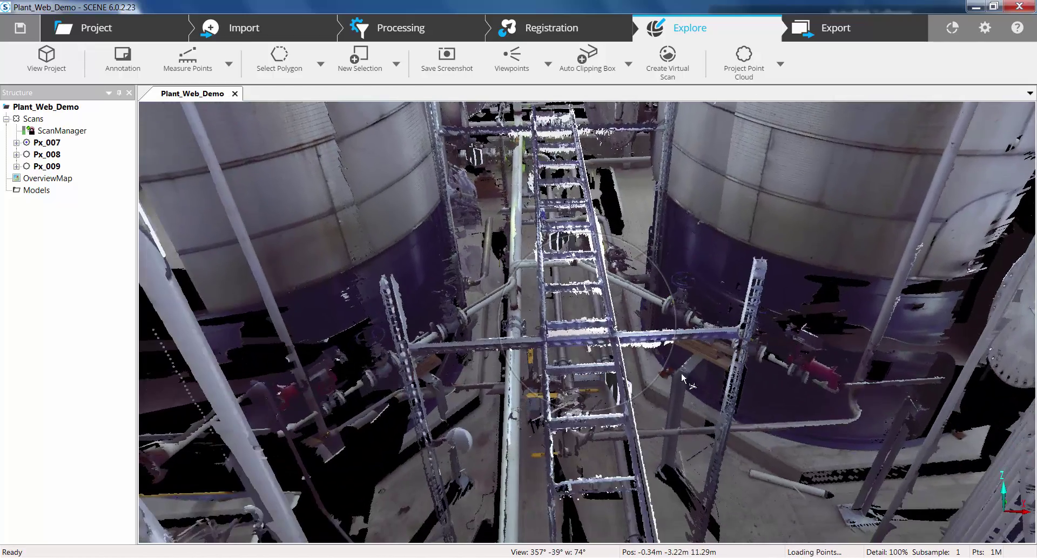
Examine the pipework and valves on the floor between the two tanks in the 3D view.
{"action": "scroll", "coordinate": [705, 360], "scroll_direction": "up", "scroll_amount": 3}
{"action": "left_click_drag", "start_coordinate": [709, 360], "coordinate": [598, 349]}
{"action": "scroll", "coordinate": [651, 351], "scroll_direction": "up", "scroll_amount": 5}
{"action": "scroll", "coordinate": [596, 348], "scroll_direction": "up", "scroll_amount": 2}
{"action": "left_click_drag", "start_coordinate": [550, 243], "coordinate": [370, 351]}
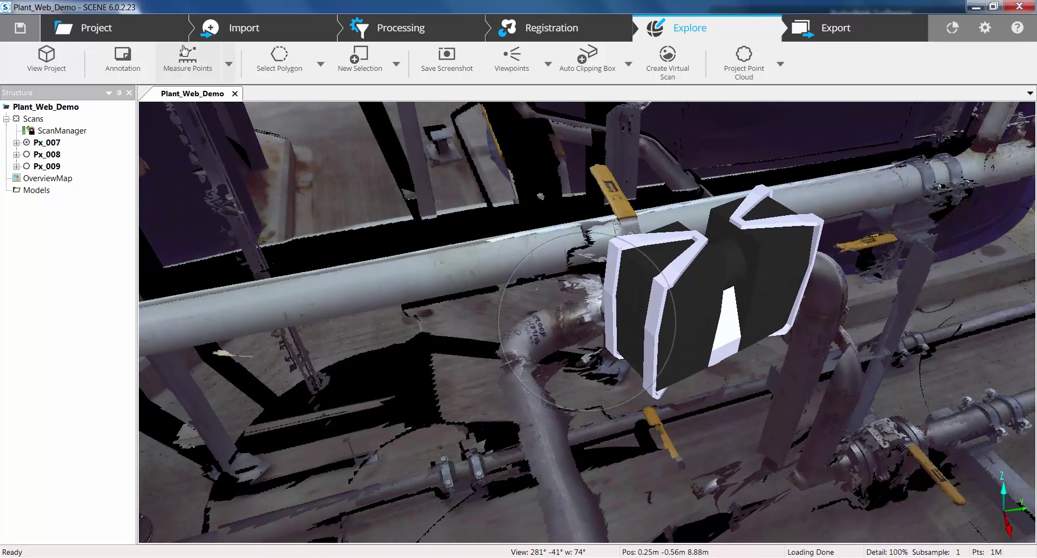
Start a WebShare Cloud import on the emea domain and log in with the account password.
{"action": "left_click", "coordinate": [275, 28]}
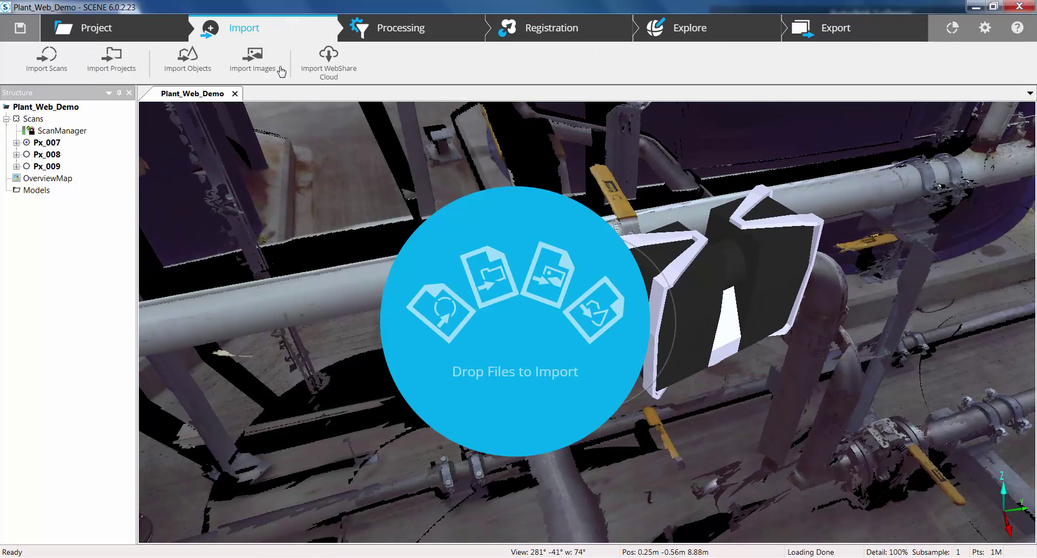
{"action": "left_click", "coordinate": [334, 75]}
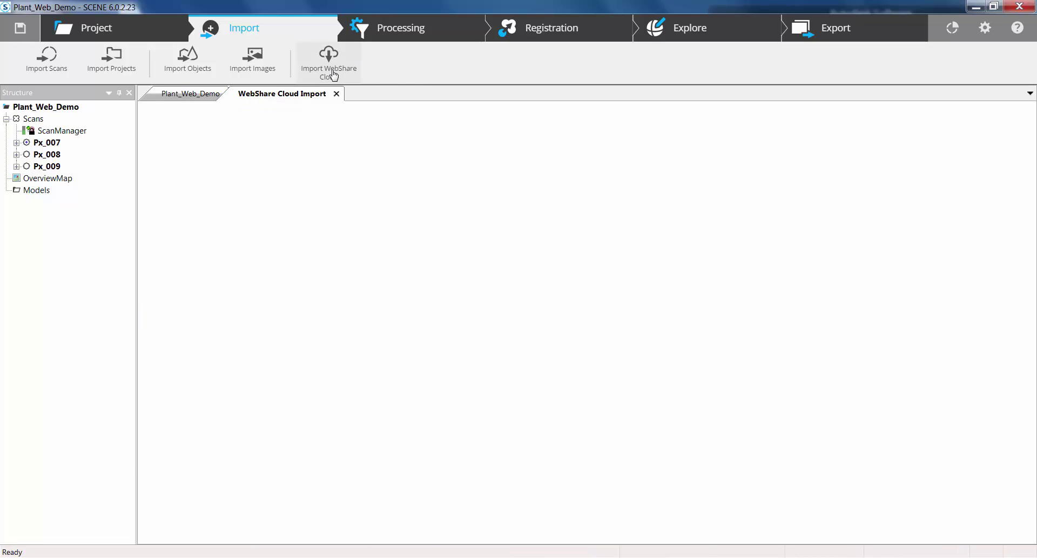
{"action": "left_click", "coordinate": [485, 231]}
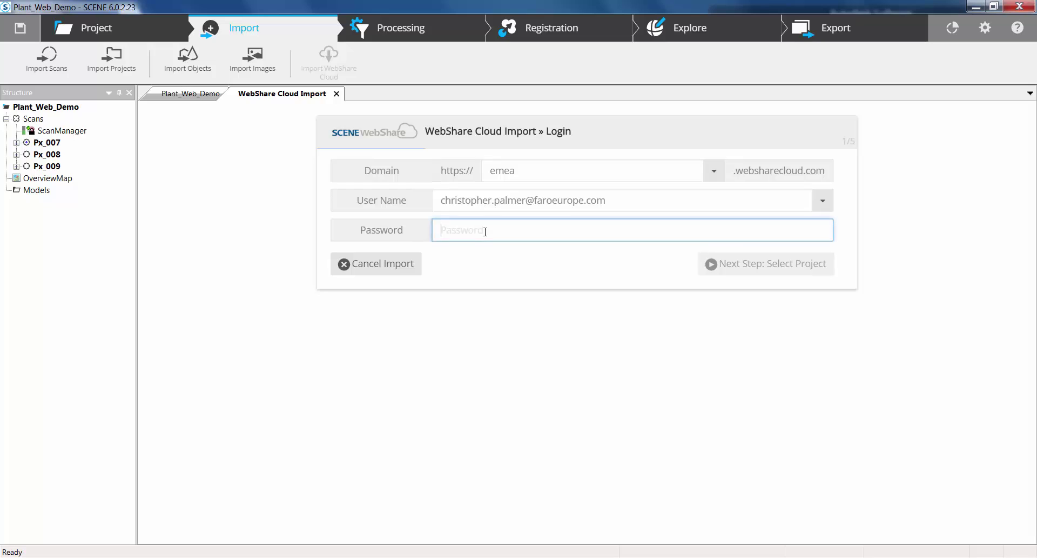
{"action": "type", "text": "••"}
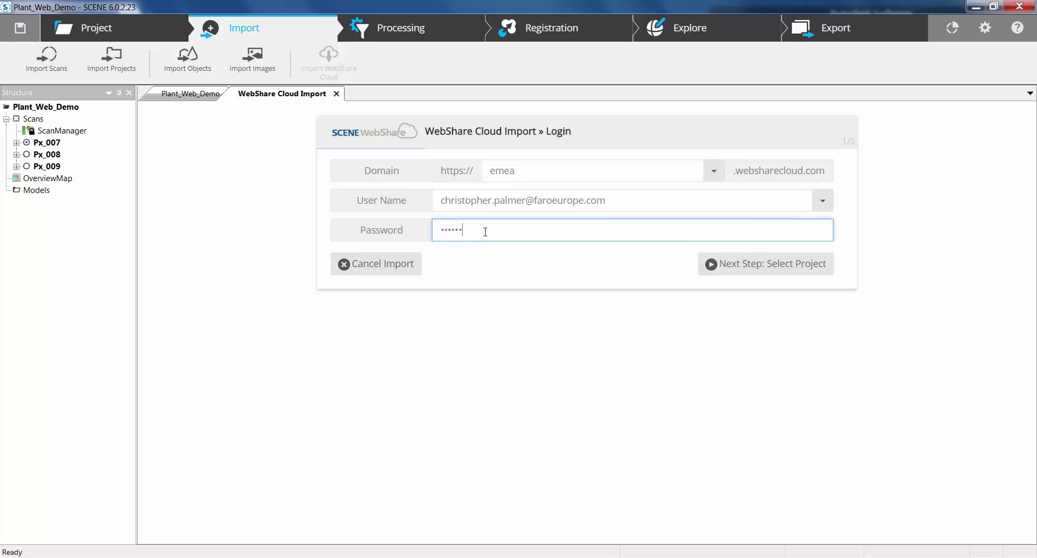
{"action": "left_click", "coordinate": [771, 268]}
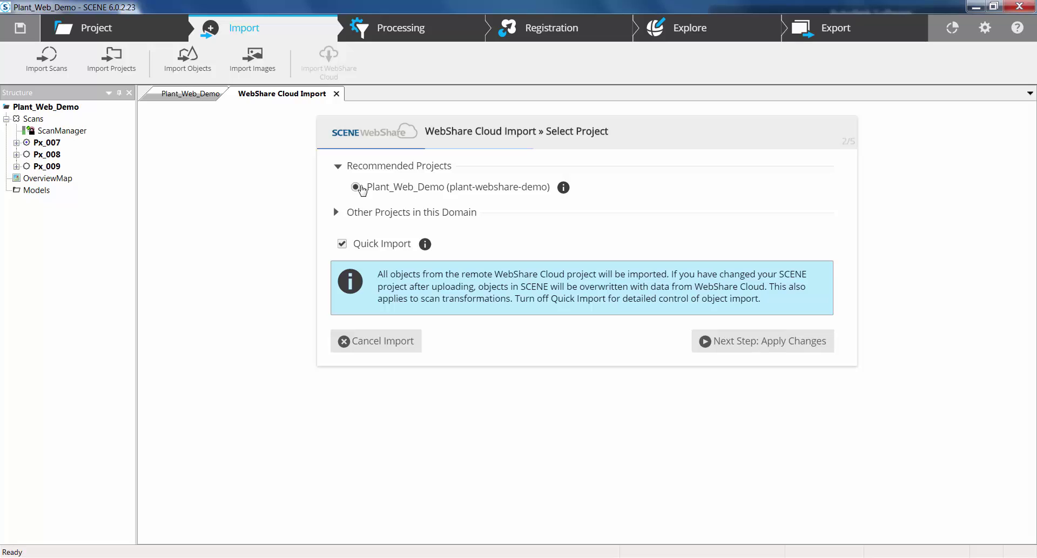
Keep the recommended Plant_Web_Demo project as the import source, turn off Quick Import and continue to the object filters.
{"action": "left_click", "coordinate": [341, 170]}
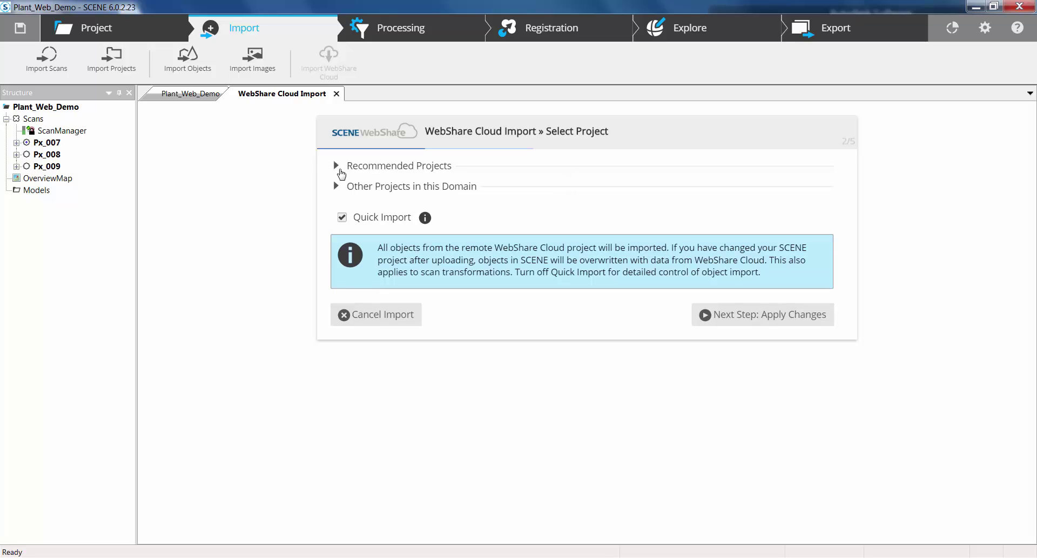
{"action": "left_click", "coordinate": [342, 171]}
{"action": "left_click", "coordinate": [337, 215]}
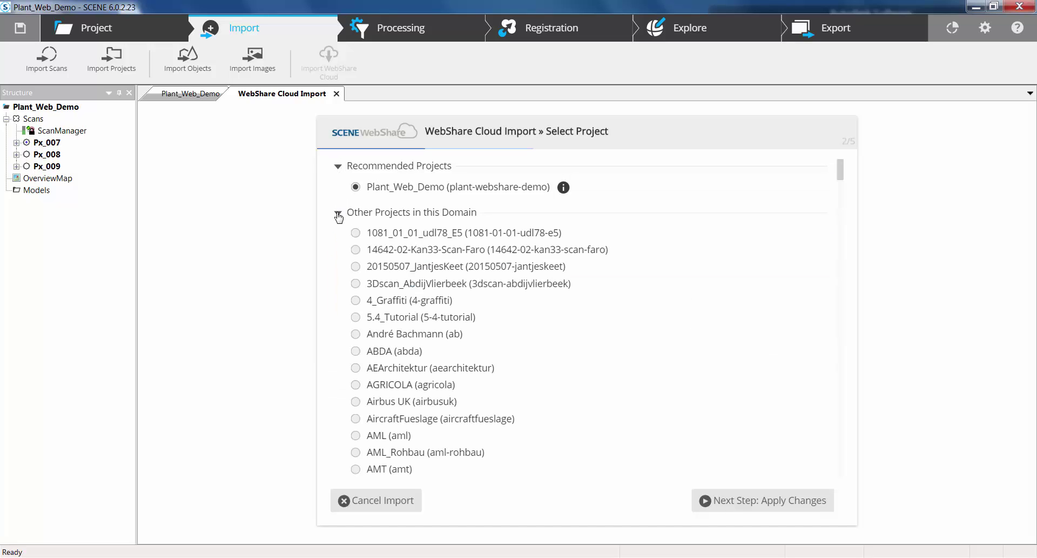
{"action": "left_click", "coordinate": [337, 215]}
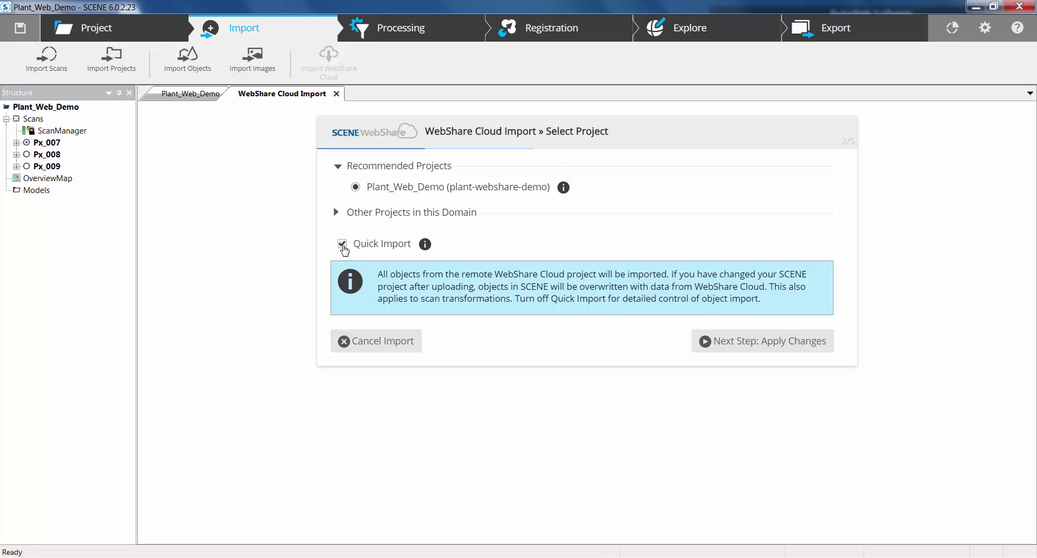
{"action": "left_click", "coordinate": [343, 244]}
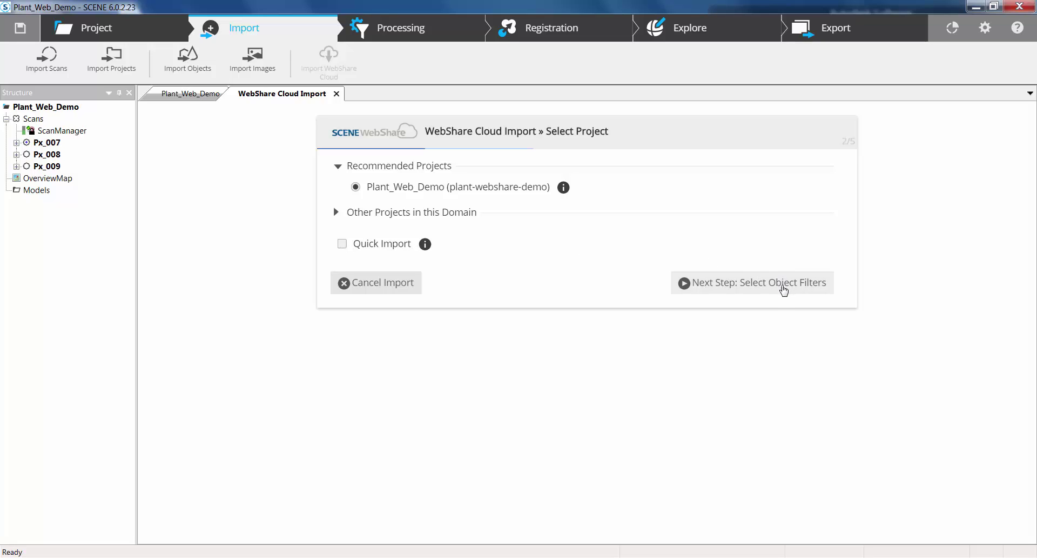
{"action": "left_click", "coordinate": [784, 290]}
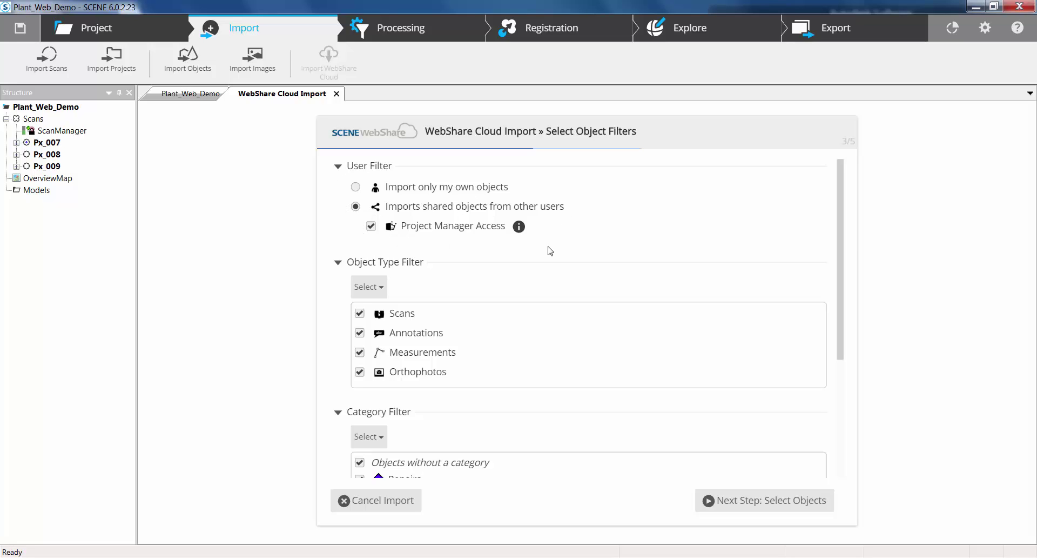
Deselect all object types in the import filter and select them all again.
{"action": "left_click_drag", "start_coordinate": [838, 251], "coordinate": [843, 309]}
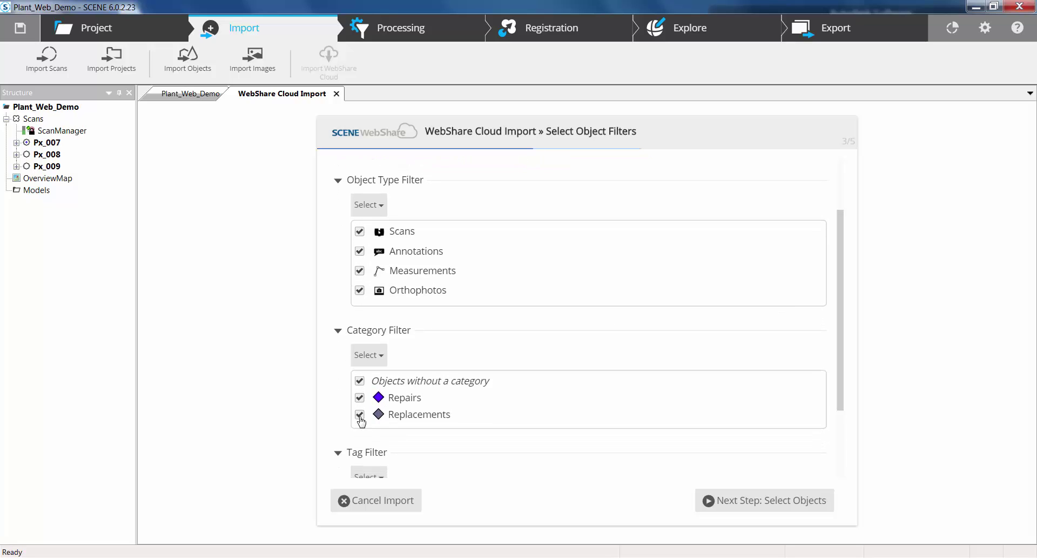
{"action": "left_click", "coordinate": [359, 399]}
{"action": "left_click", "coordinate": [360, 420]}
{"action": "left_click", "coordinate": [377, 206]}
{"action": "left_click", "coordinate": [377, 247]}
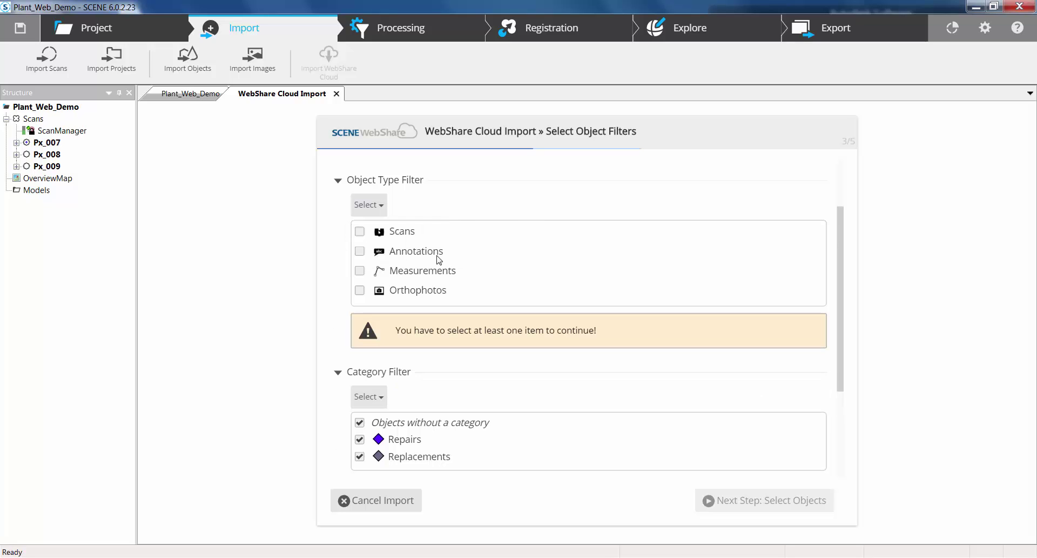
{"action": "left_click", "coordinate": [377, 205]}
{"action": "left_click", "coordinate": [379, 231]}
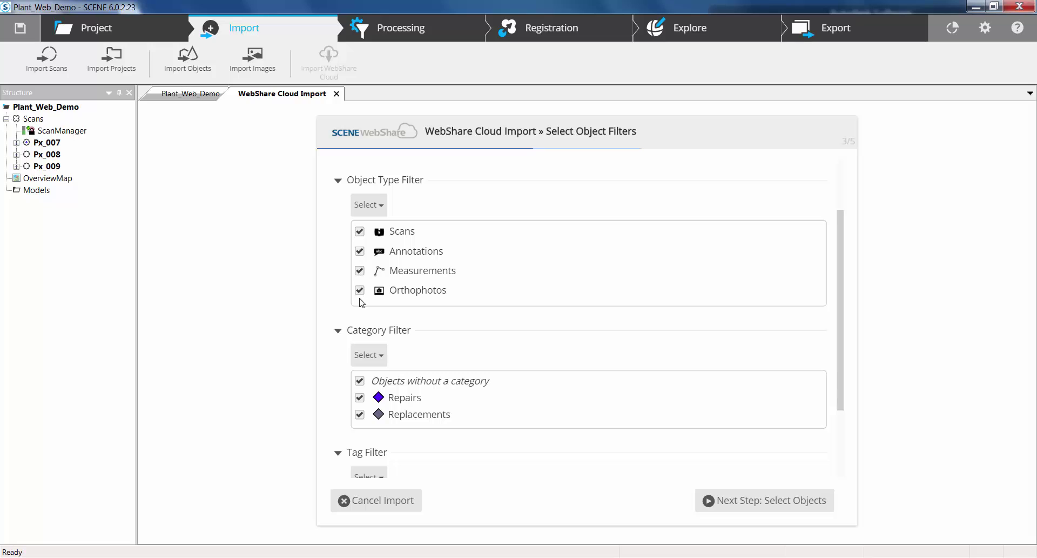
Accept the filters with all categories and tags included, and import all listed objects to be updated and created.
{"action": "left_click_drag", "start_coordinate": [841, 321], "coordinate": [840, 390]}
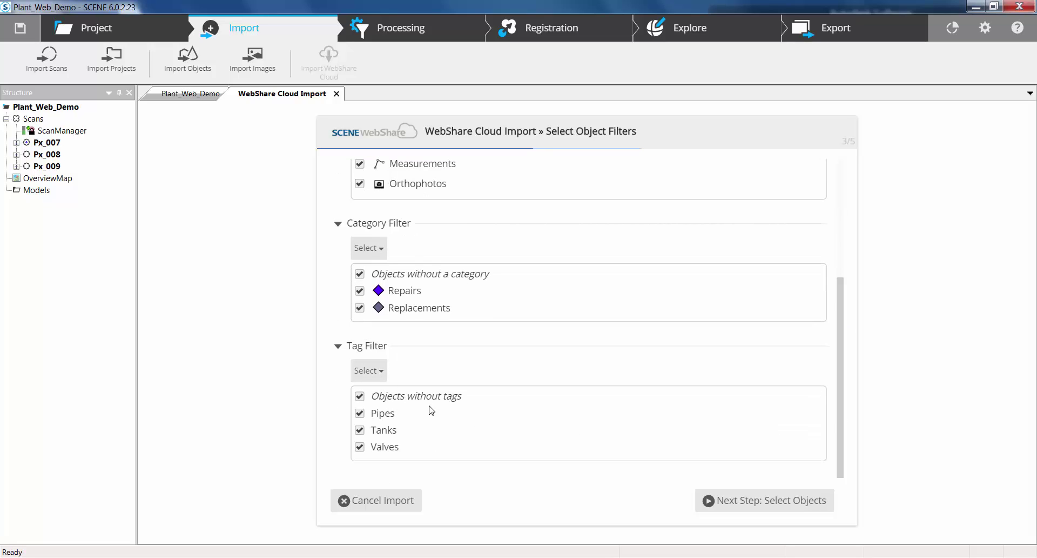
{"action": "left_click", "coordinate": [756, 500]}
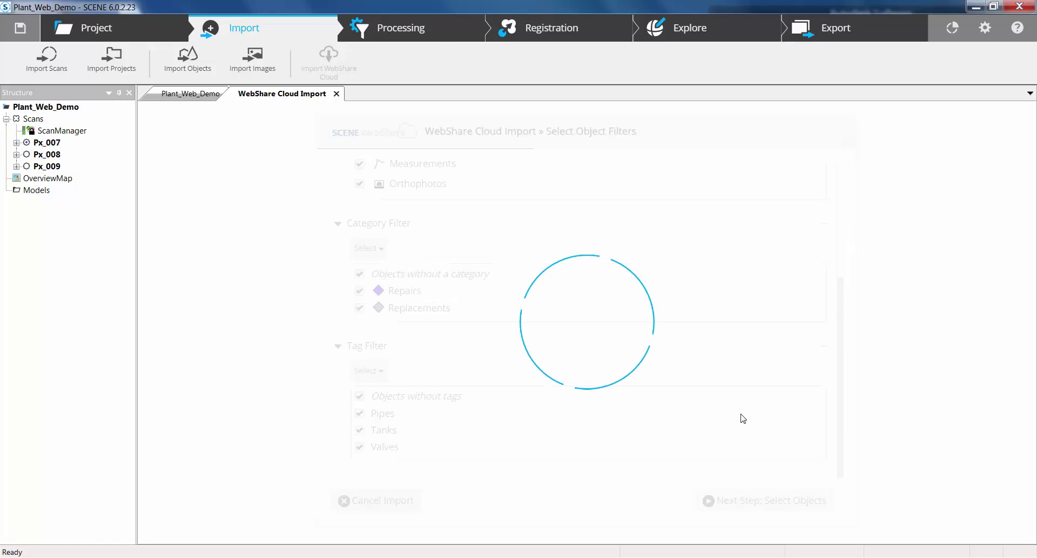
{"action": "left_click", "coordinate": [336, 241]}
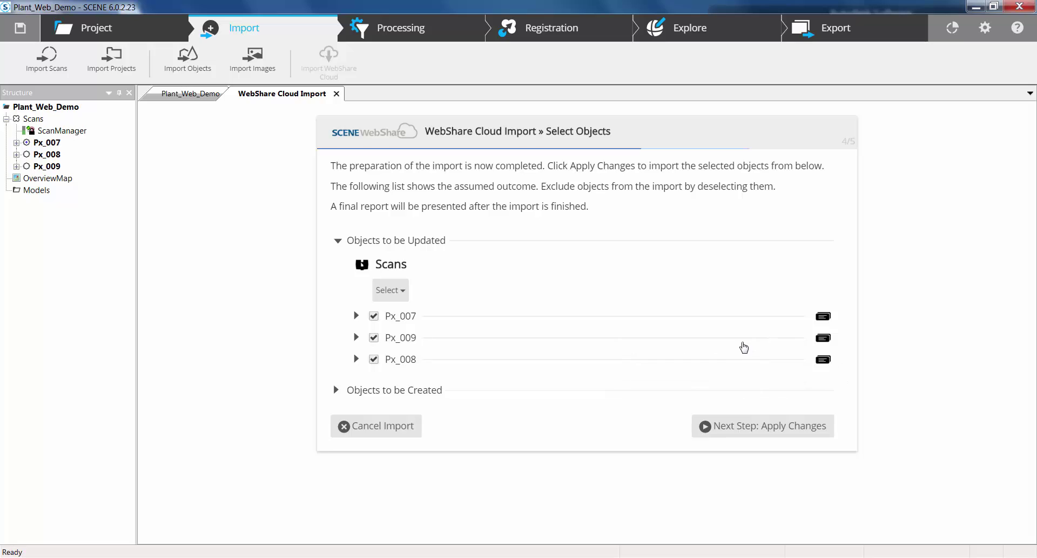
{"action": "left_click", "coordinate": [346, 397]}
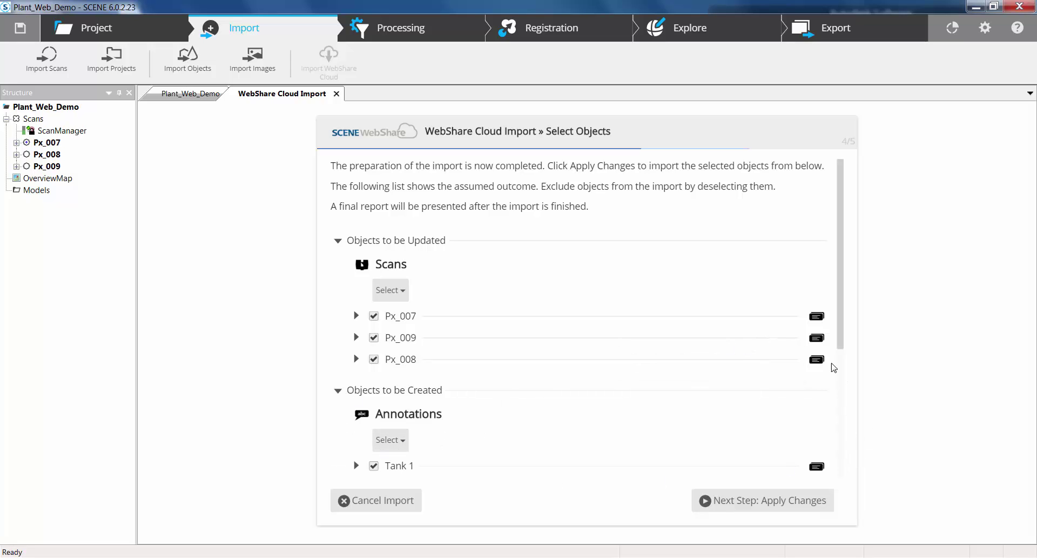
{"action": "mouse_move", "coordinate": [838, 322]}
{"action": "left_mouse_down"}
{"action": "mouse_move", "coordinate": [864, 457]}
{"action": "mouse_move", "coordinate": [841, 319]}
{"action": "left_mouse_up"}
{"action": "left_click", "coordinate": [787, 500]}
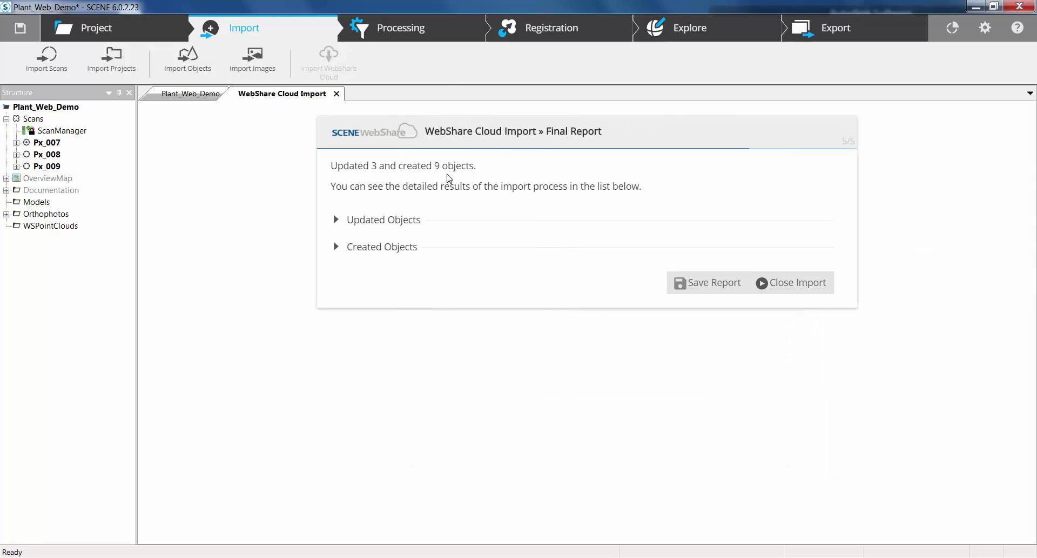
Save the import report to the Desktop as the text file ws-import-report-plant-webshare-demo-2016-08-11 and close the import.
{"action": "left_click", "coordinate": [362, 221]}
{"action": "left_click", "coordinate": [351, 226]}
{"action": "left_click", "coordinate": [354, 249]}
{"action": "left_click", "coordinate": [359, 248]}
{"action": "left_click", "coordinate": [710, 293]}
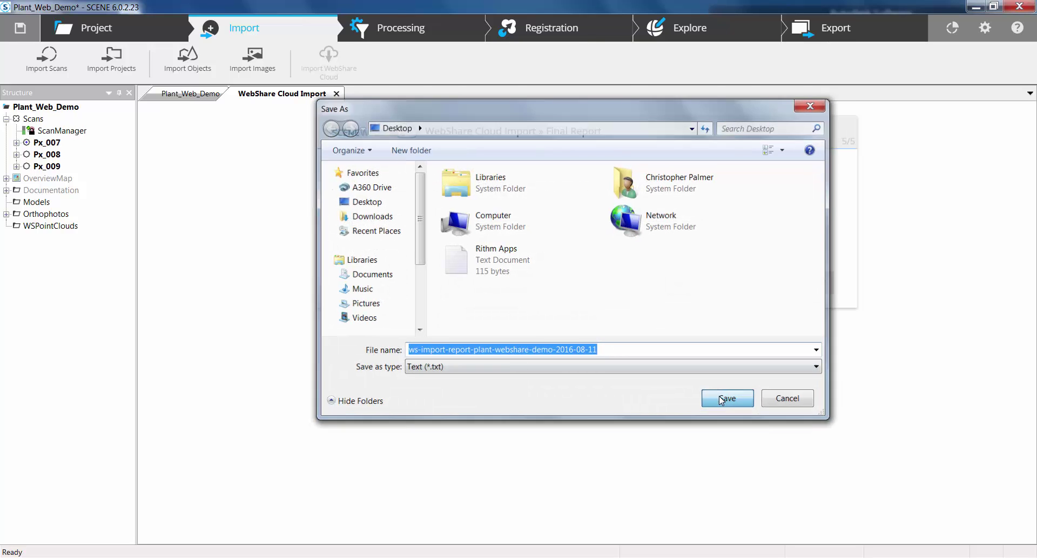
{"action": "left_click", "coordinate": [722, 399]}
{"action": "left_click", "coordinate": [804, 292]}
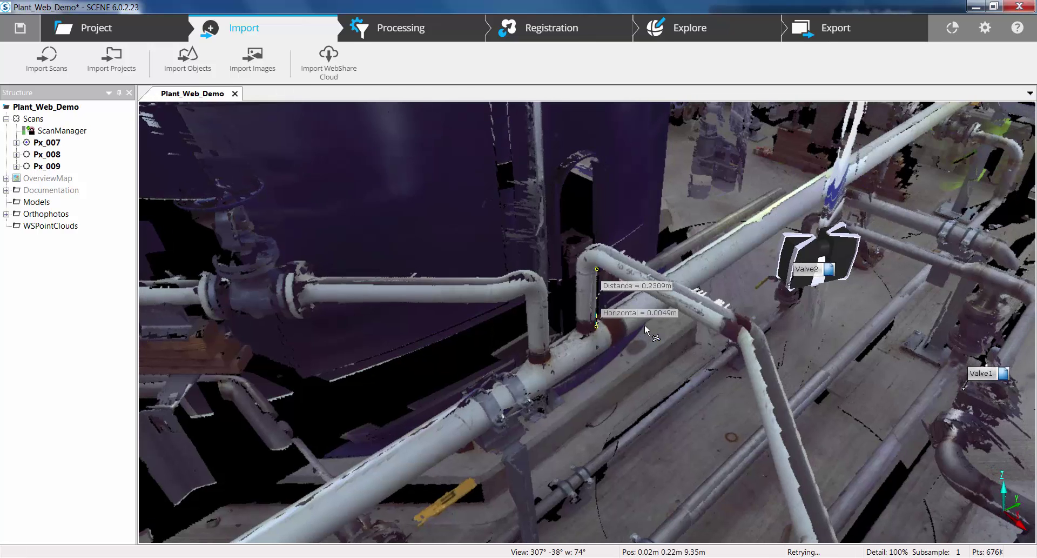
Locate the Valve2 annotation in the 3D view and check its position and description in its properties.
{"action": "double_click", "coordinate": [788, 303]}
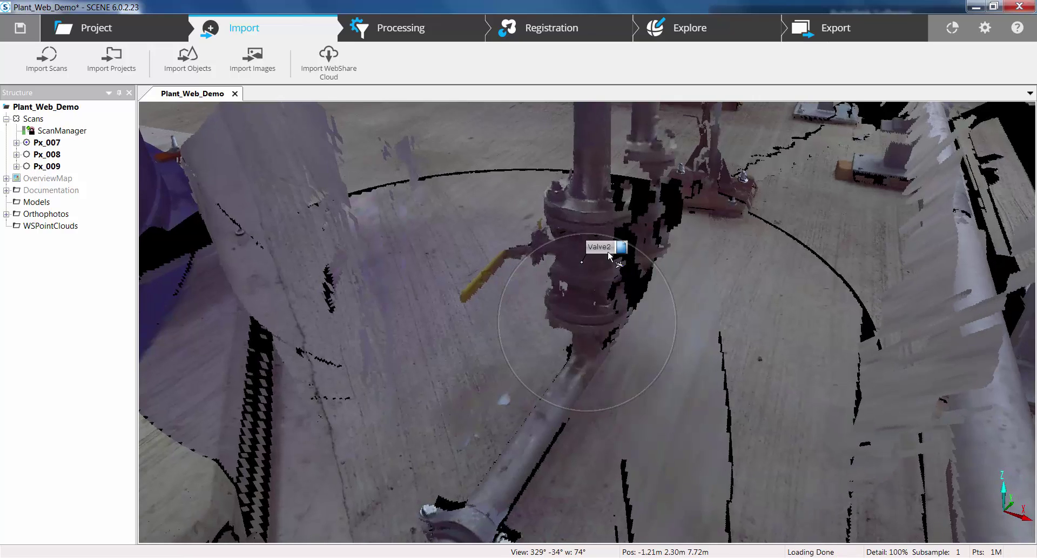
{"action": "left_click", "coordinate": [600, 247]}
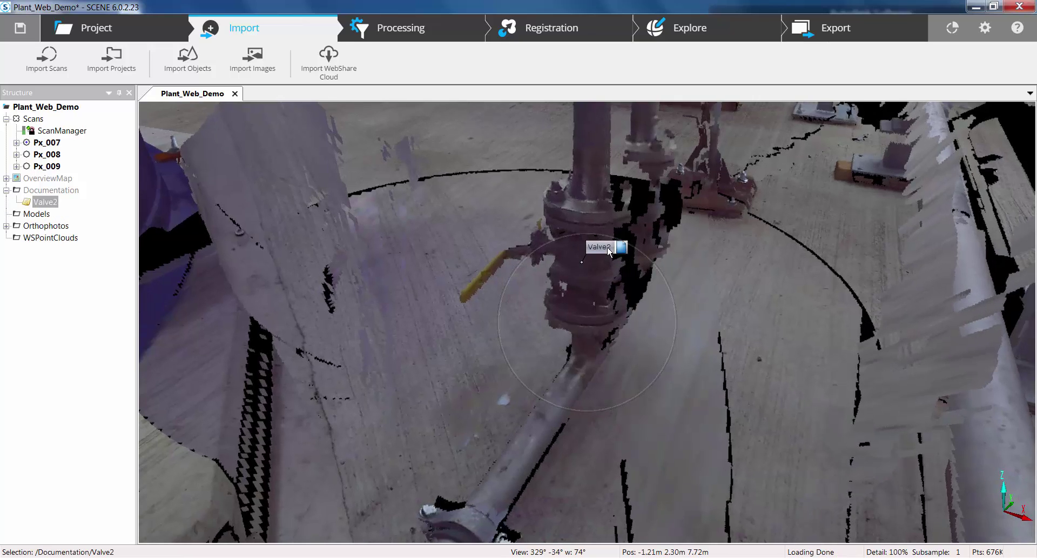
{"action": "right_click", "coordinate": [45, 206]}
{"action": "left_click", "coordinate": [65, 284]}
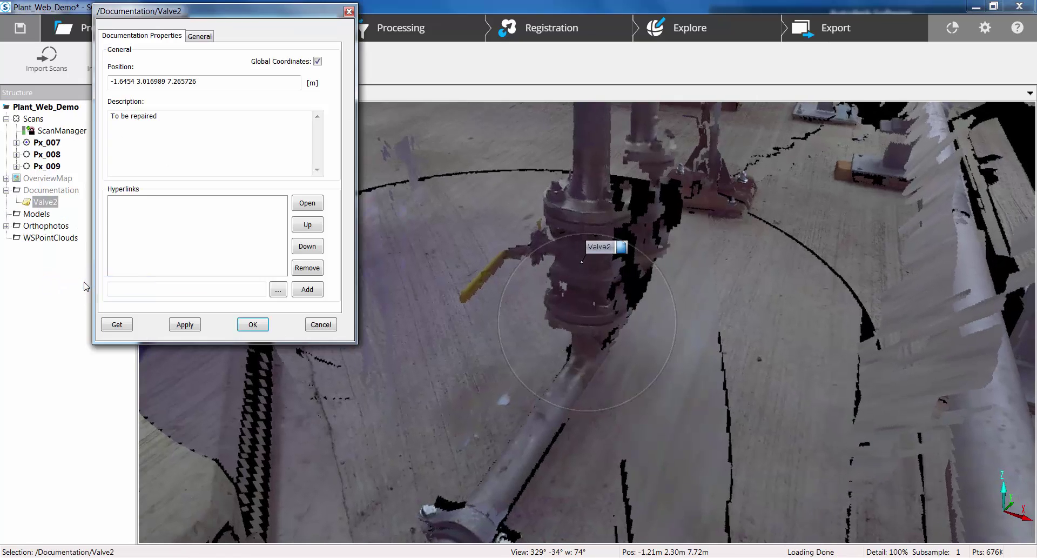
{"action": "triple_click", "coordinate": [180, 115]}
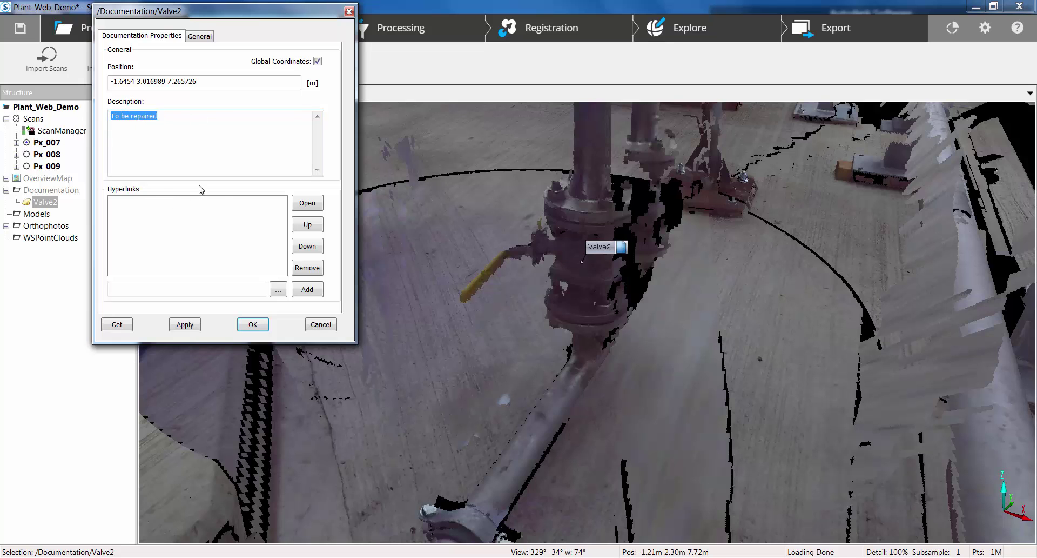
{"action": "left_click", "coordinate": [349, 12]}
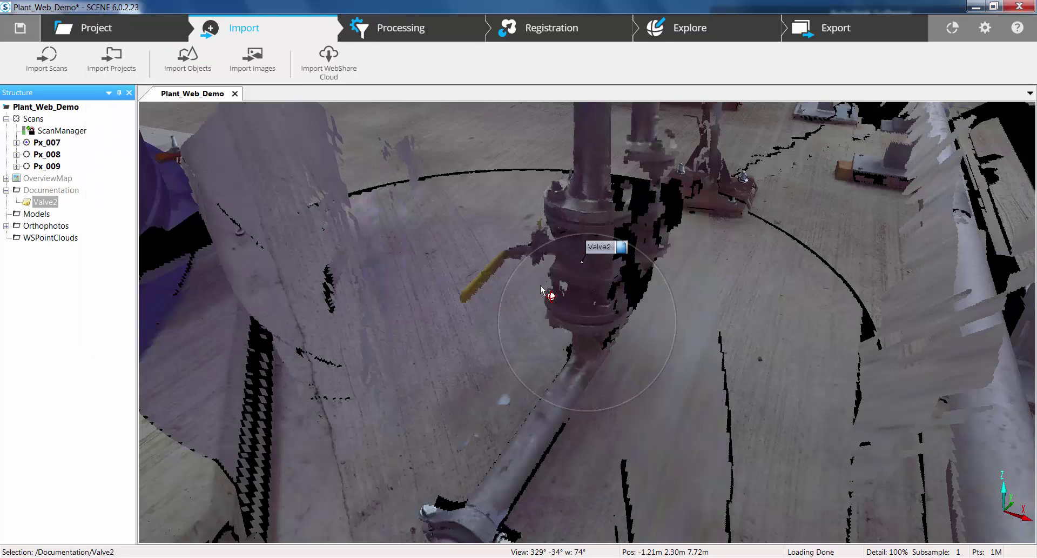
Locate the ReplacementPipeLength measurement on the pipe and check its overall, vertical and horizontal distances in its properties.
{"action": "left_click_drag", "start_coordinate": [545, 293], "coordinate": [1021, 232]}
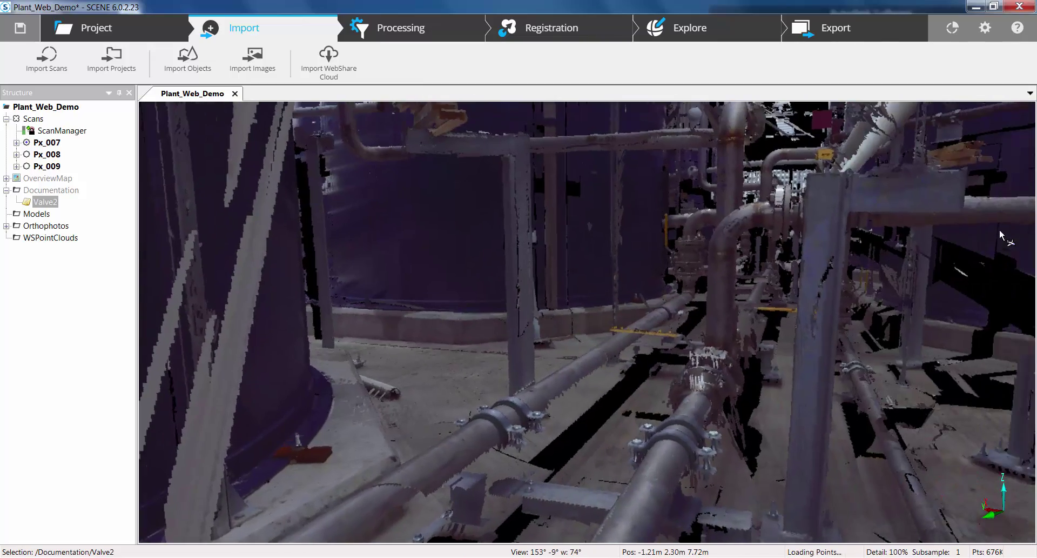
{"action": "double_click", "coordinate": [713, 240]}
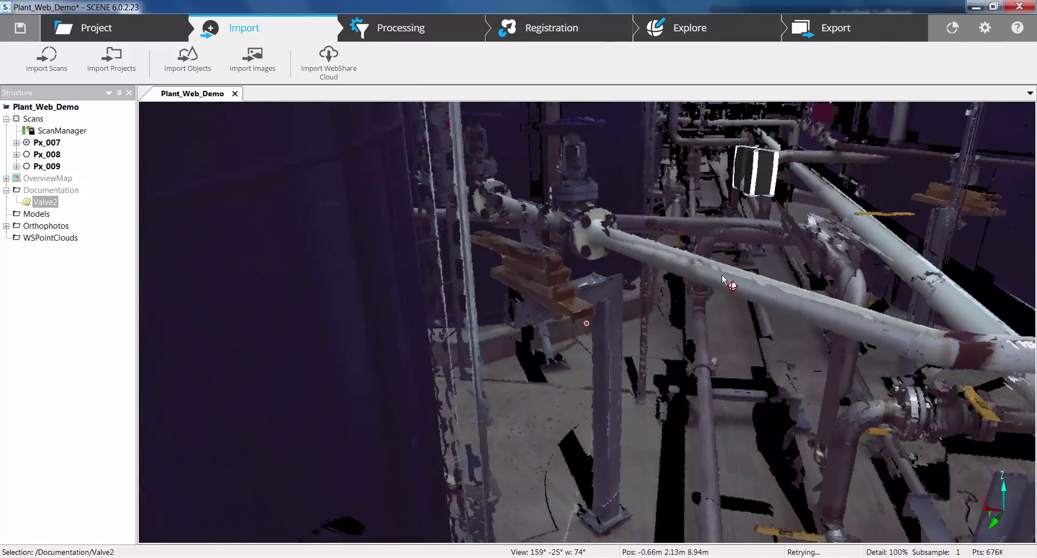
{"action": "scroll", "coordinate": [703, 289], "scroll_direction": "down", "scroll_amount": 3}
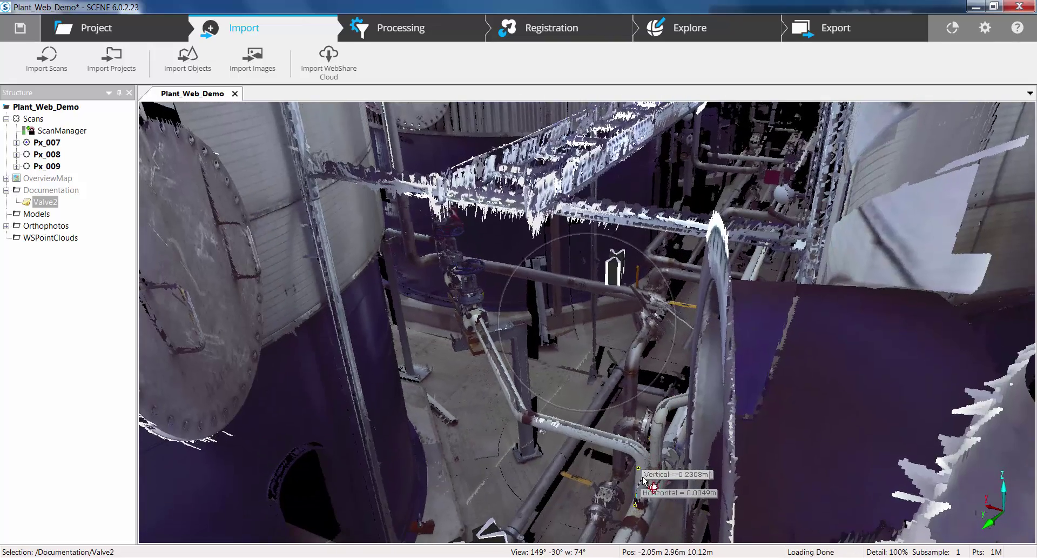
{"action": "left_click", "coordinate": [643, 493]}
{"action": "double_click", "coordinate": [643, 492]}
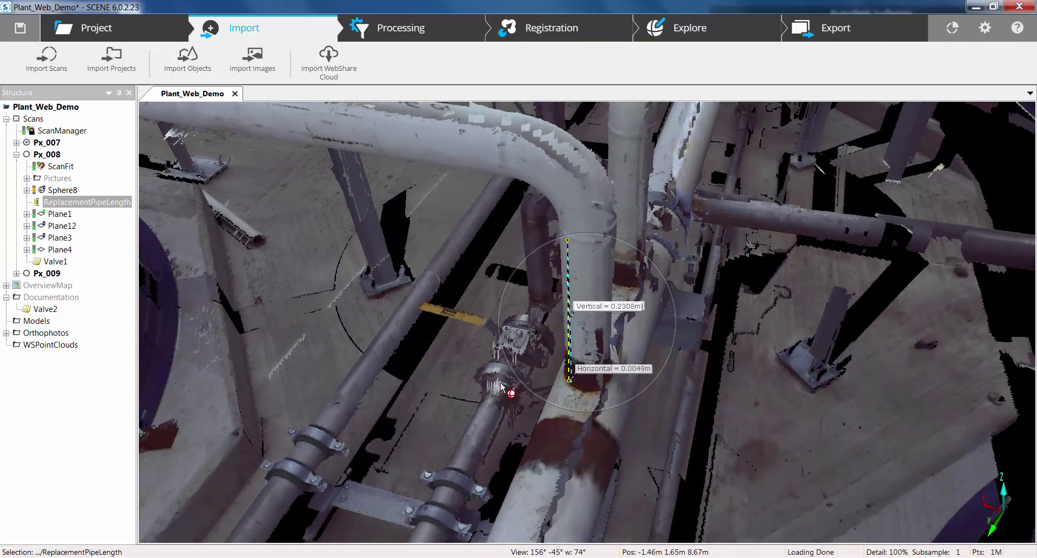
{"action": "right_click", "coordinate": [129, 203]}
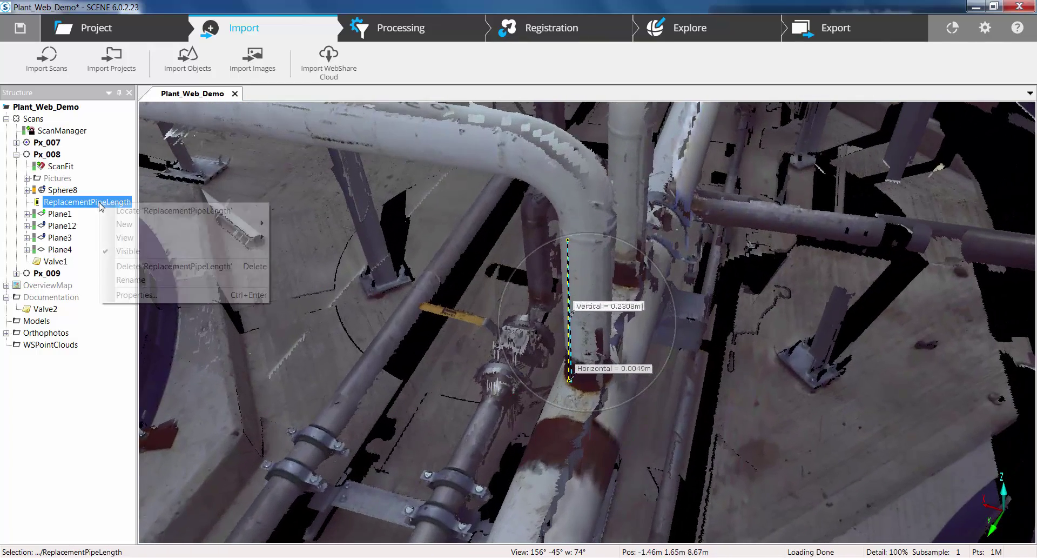
{"action": "left_click", "coordinate": [157, 293]}
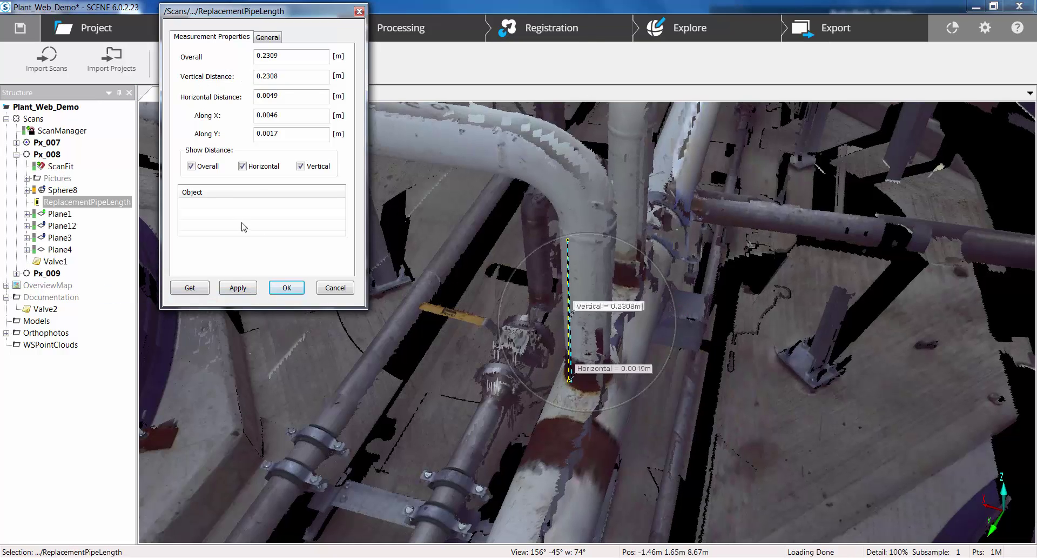
{"action": "left_click", "coordinate": [359, 12]}
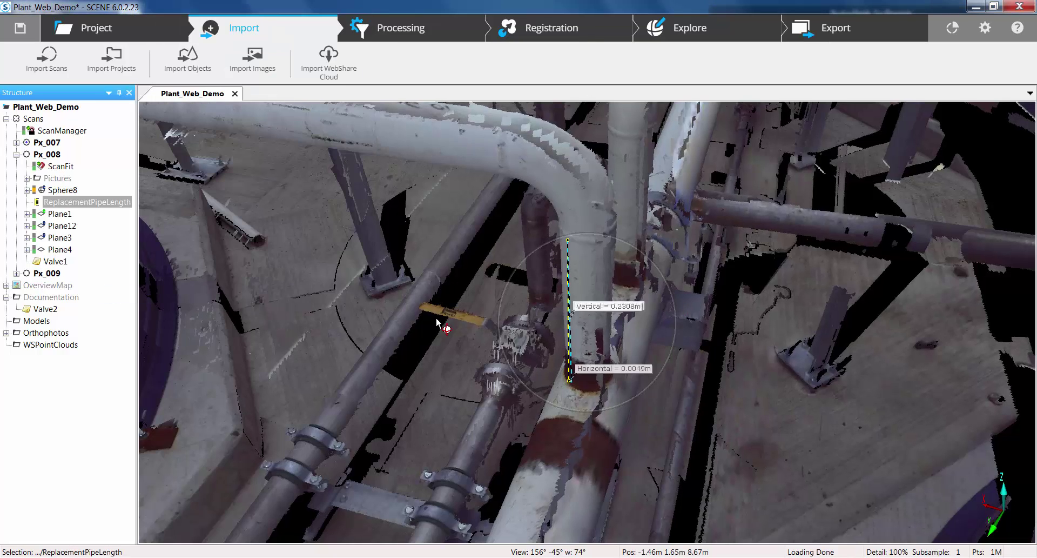
Locate the imported PipeSpool orthophoto in the project structure under Orthophotos and check its available options.
{"action": "left_click", "coordinate": [690, 30]}
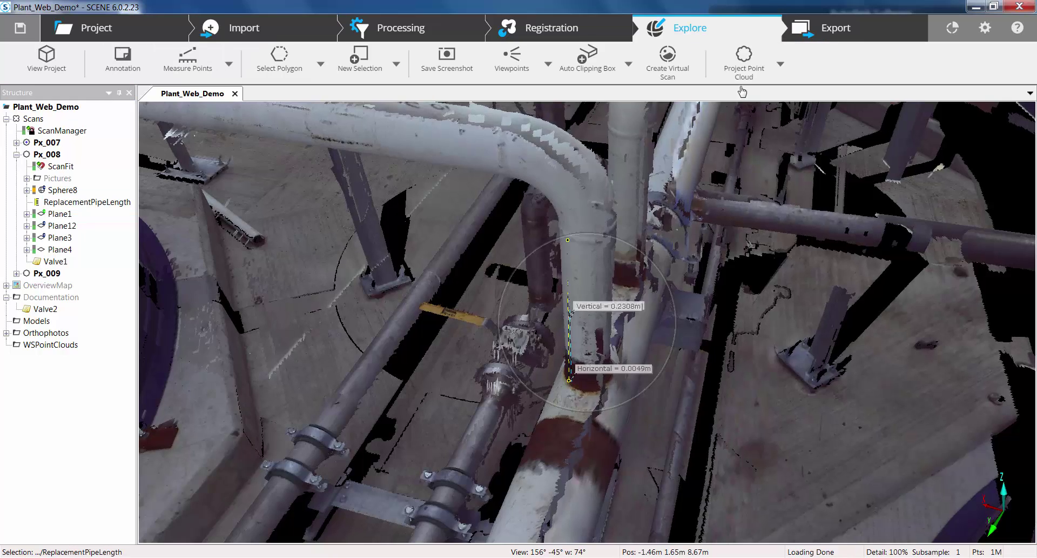
{"action": "left_click", "coordinate": [6, 333]}
{"action": "left_click", "coordinate": [45, 344]}
{"action": "right_click", "coordinate": [45, 344]}
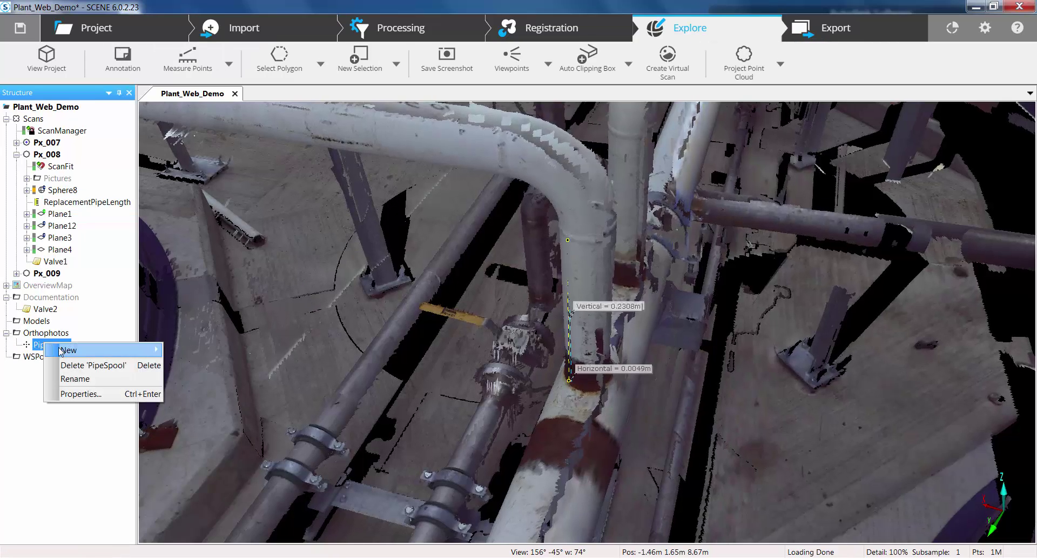
{"action": "mouse_move", "coordinate": [69, 352]}
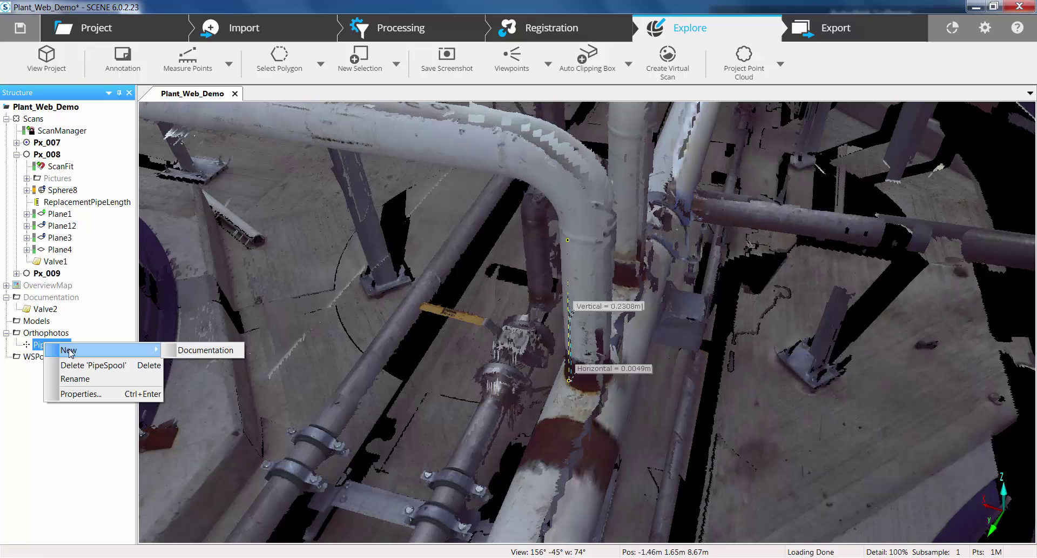
{"action": "left_click", "coordinate": [37, 348]}
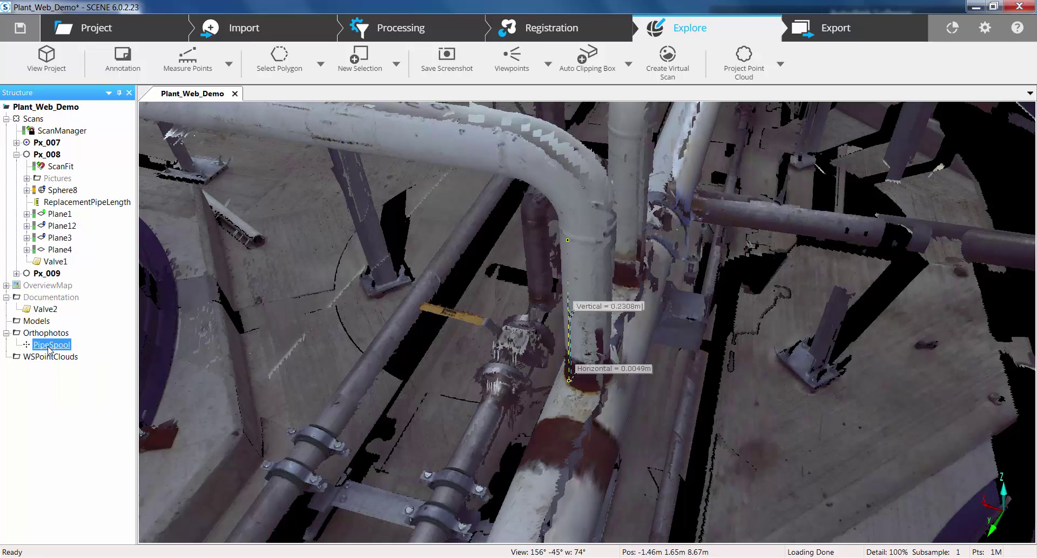
Locate the Tank1 annotation in the 3D view and check its position and description in its properties.
{"action": "left_click_drag", "start_coordinate": [540, 351], "coordinate": [474, 354]}
{"action": "scroll", "coordinate": [328, 385], "scroll_direction": "down", "scroll_amount": 5}
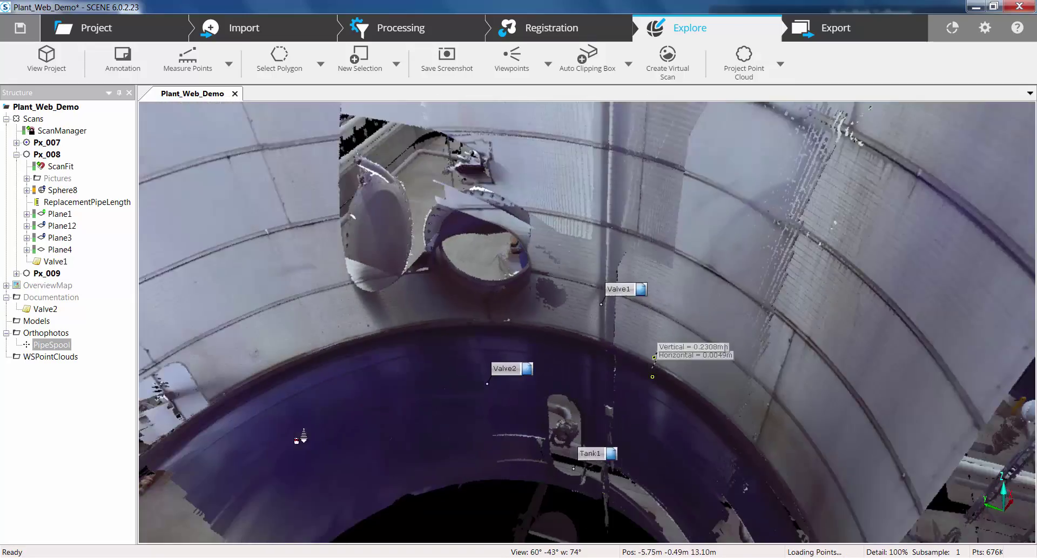
{"action": "scroll", "coordinate": [578, 497], "scroll_direction": "down", "scroll_amount": 5}
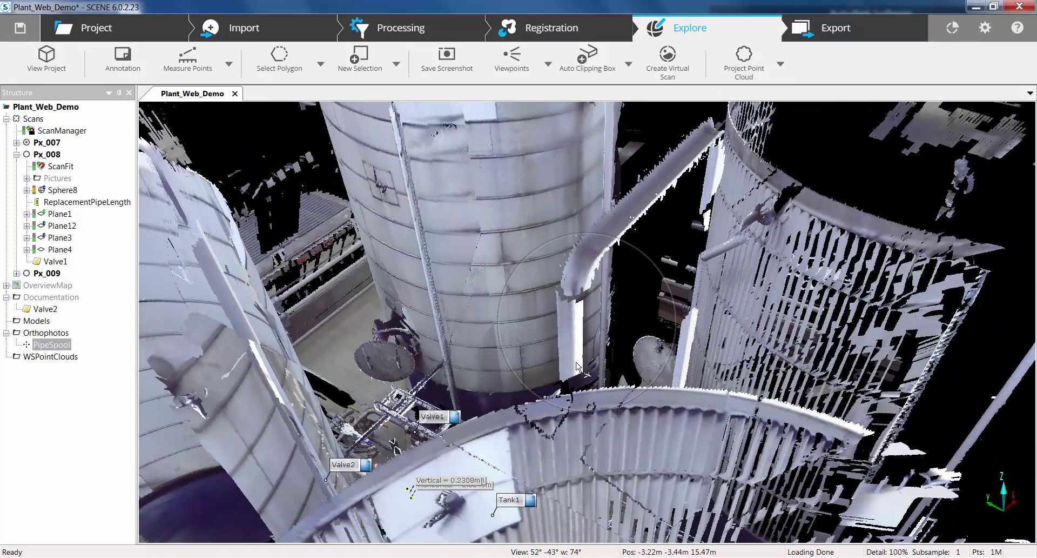
{"action": "left_click_drag", "start_coordinate": [578, 366], "coordinate": [609, 547]}
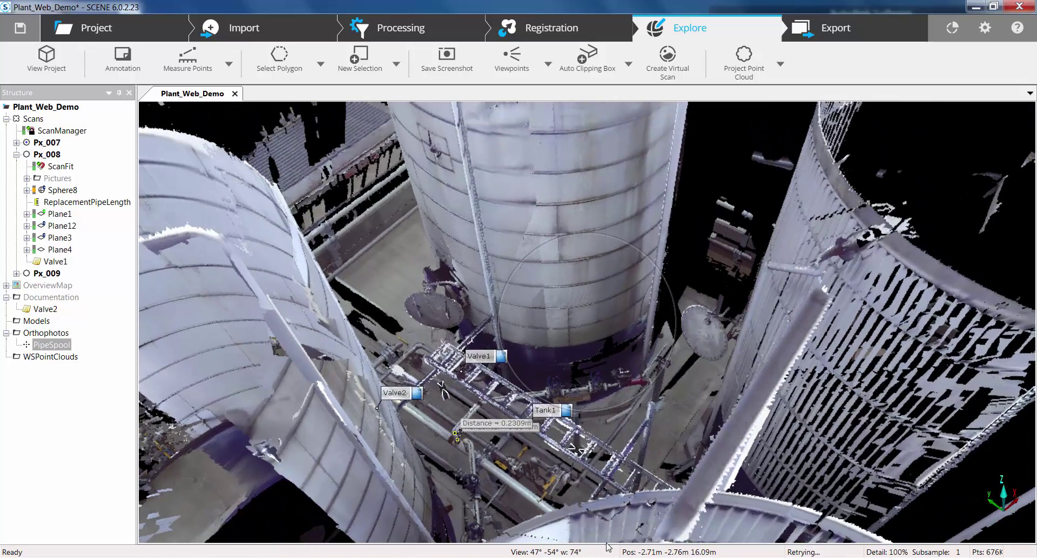
{"action": "left_click", "coordinate": [552, 412]}
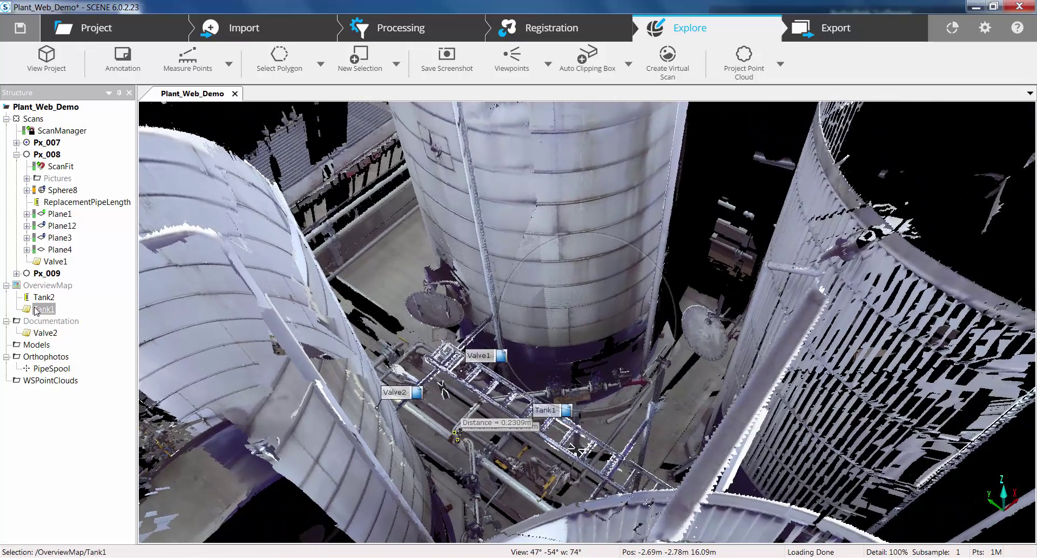
{"action": "right_click", "coordinate": [36, 310]}
{"action": "left_click", "coordinate": [79, 386]}
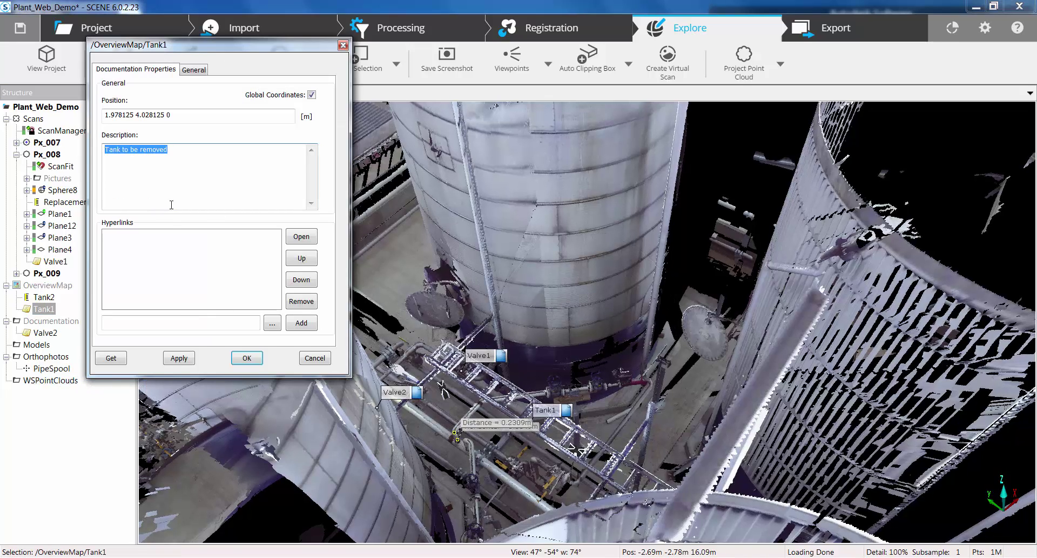
{"action": "left_click", "coordinate": [342, 46]}
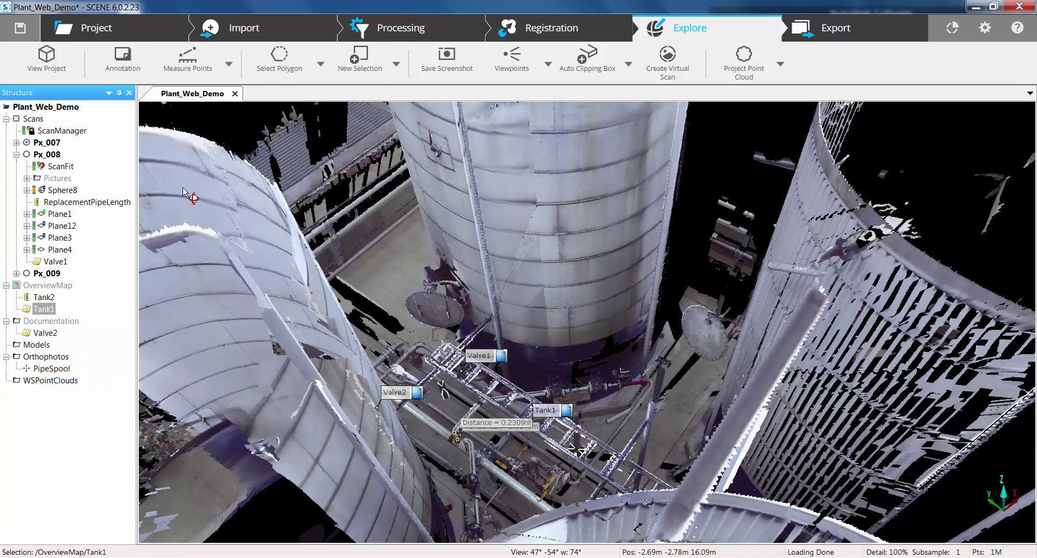
Check the overall, vertical and horizontal distances of the Tank2 overview map measurement in its properties.
{"action": "right_click", "coordinate": [43, 296]}
{"action": "left_click", "coordinate": [79, 387]}
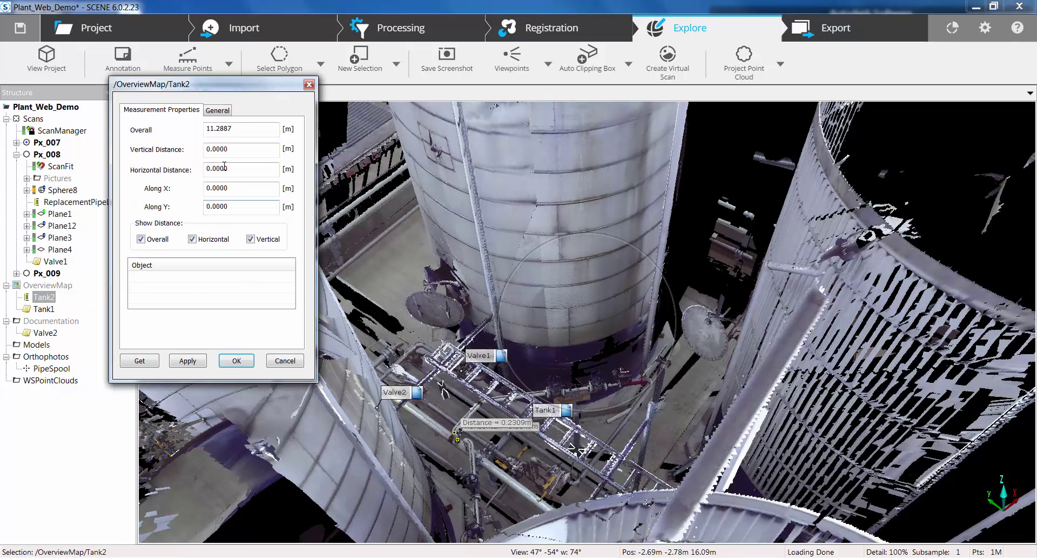
{"action": "left_click", "coordinate": [216, 112]}
{"action": "left_click", "coordinate": [161, 111]}
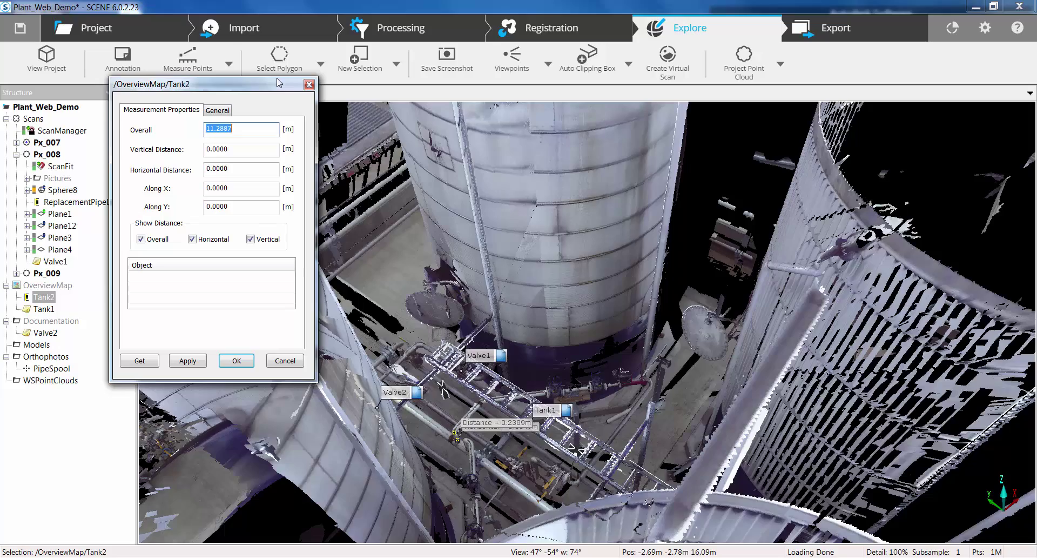
{"action": "left_click", "coordinate": [310, 85]}
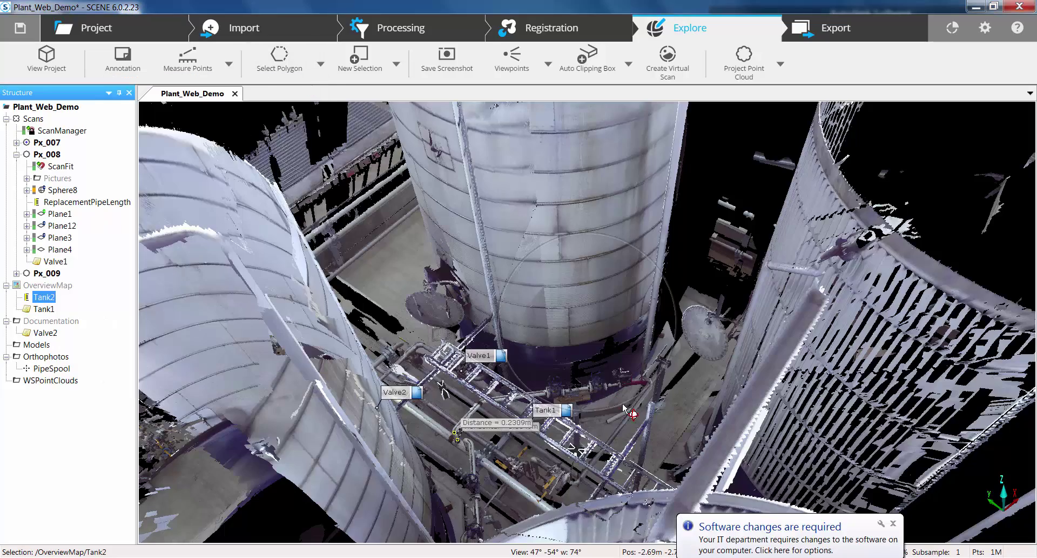
Examine the Tank2 measurement's outline and segment distances in the 3D view from above.
{"action": "left_click_drag", "start_coordinate": [625, 408], "coordinate": [895, 525]}
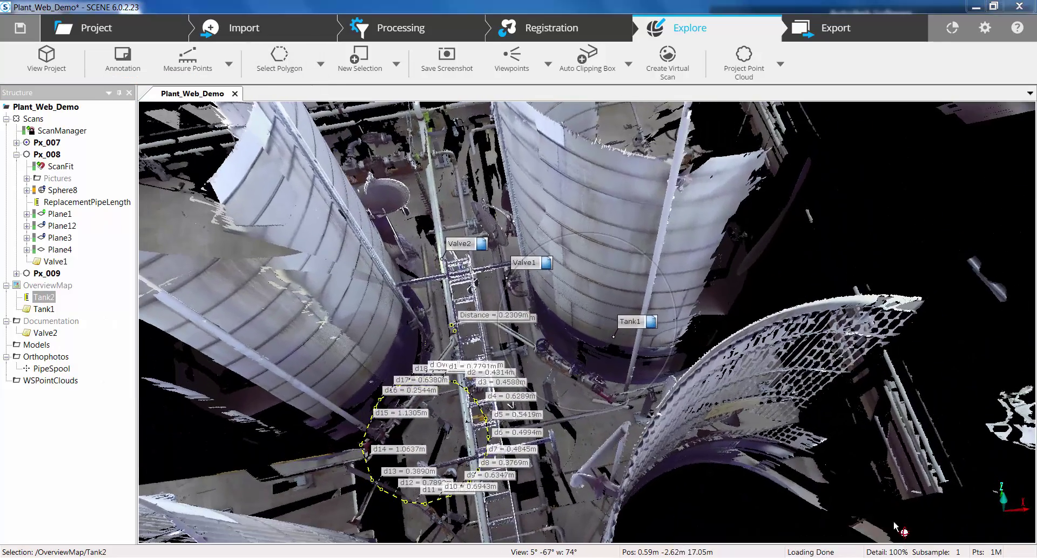
{"action": "right_click_drag", "start_coordinate": [562, 373], "coordinate": [643, 265]}
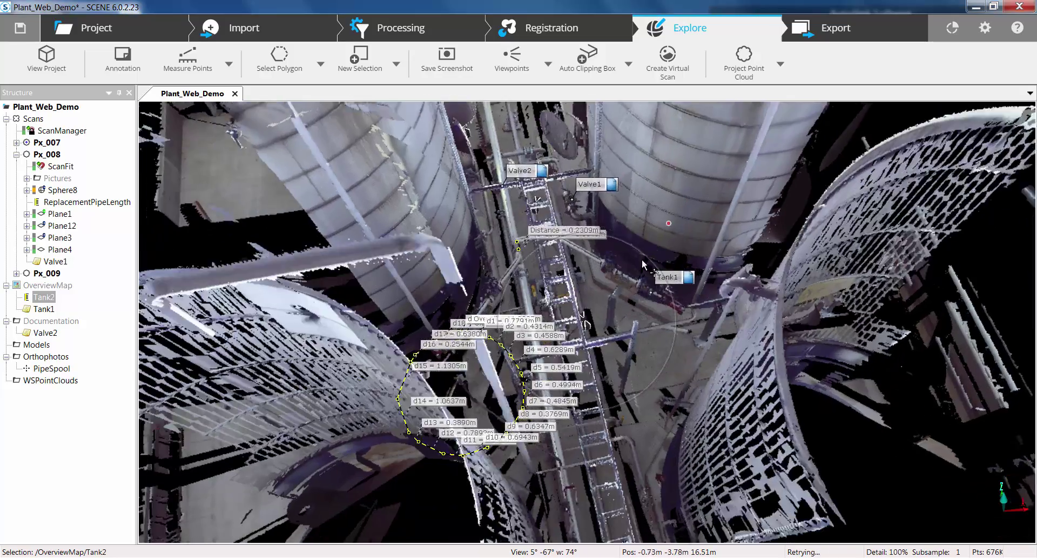
{"action": "left_click_drag", "start_coordinate": [643, 264], "coordinate": [588, 457]}
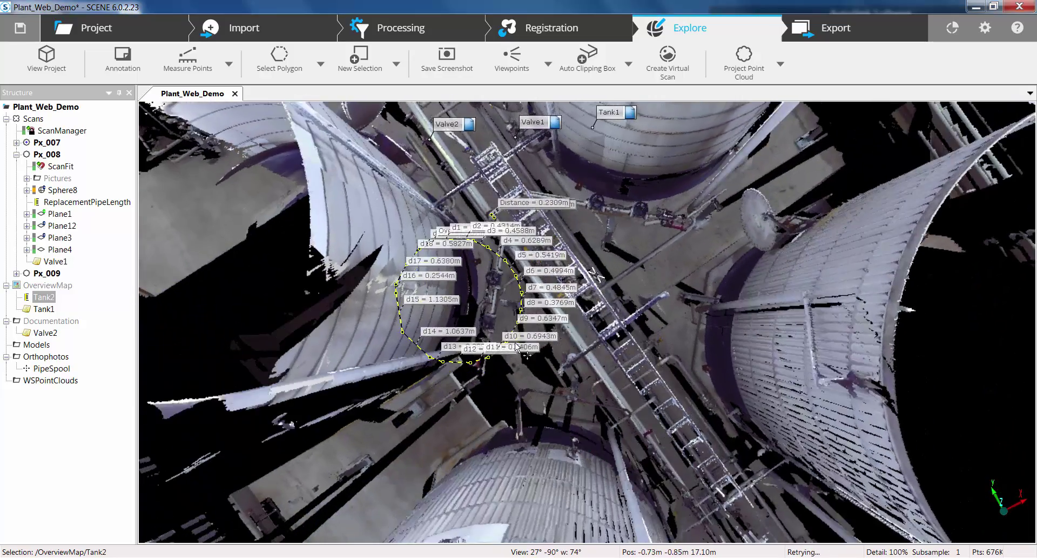
{"action": "right_click_drag", "start_coordinate": [517, 347], "coordinate": [686, 310]}
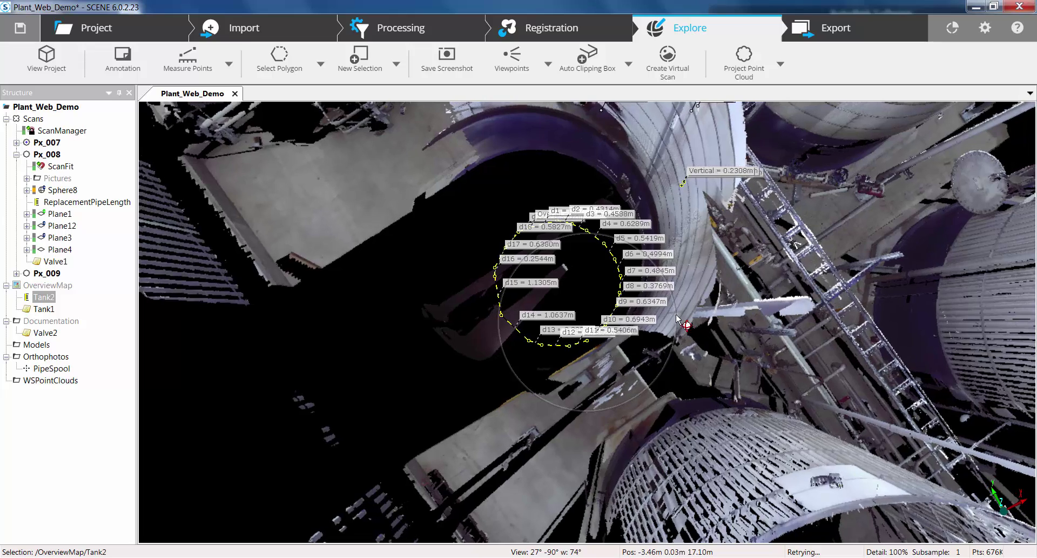